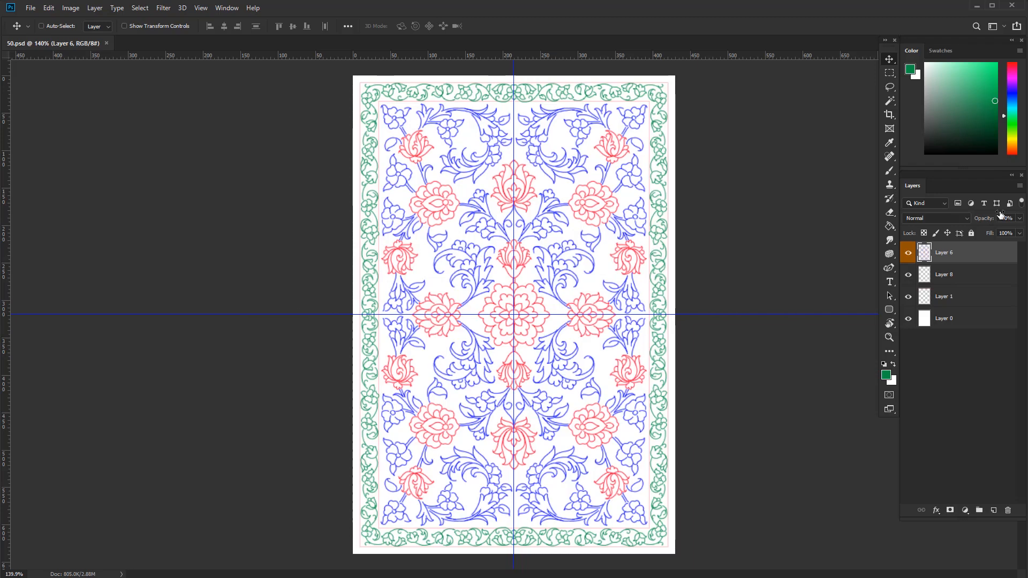
- Fade the floral sketch on Layer 6 and add a new layer above it with a green colour label
{"action": "left_click_drag", "start_coordinate": [985, 223], "coordinate": [978, 223]}
{"action": "left_click", "coordinate": [994, 510]}
{"action": "right_click", "coordinate": [910, 250]}
{"action": "left_click", "coordinate": [936, 316]}
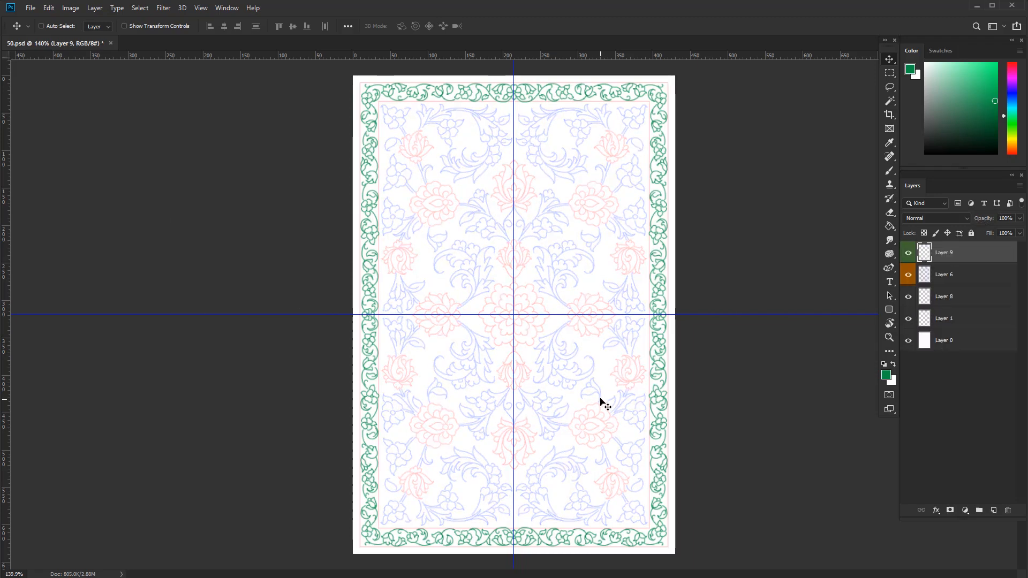
- Switch to the Pencil tool and set the foreground colour to bright blue for tracing the central rosette
{"action": "key", "text": "b"}
{"action": "left_click_drag", "start_coordinate": [524, 321], "coordinate": [632, 342]}
{"action": "right_click", "coordinate": [897, 171]}
{"action": "left_click", "coordinate": [923, 182]}
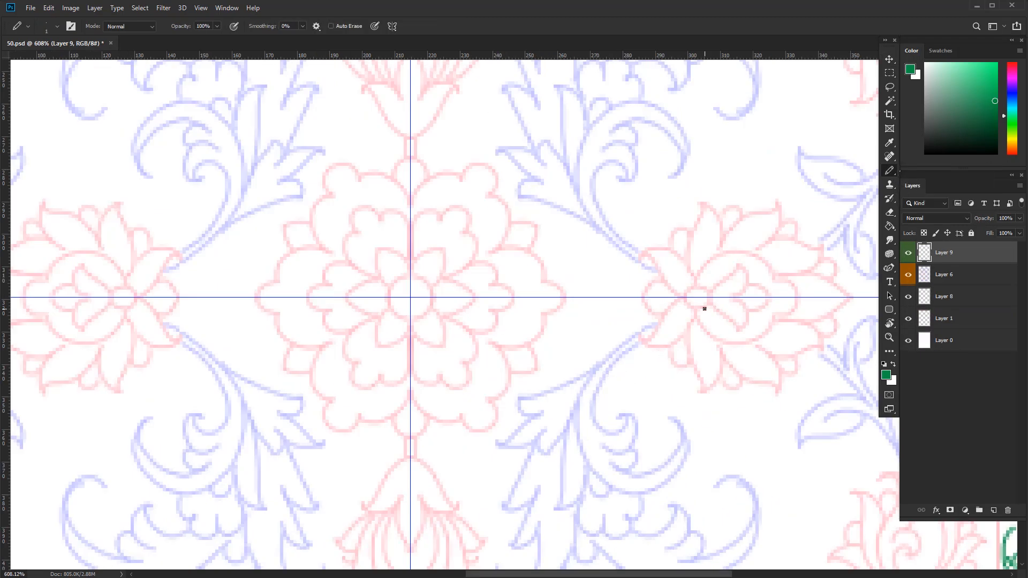
{"action": "scroll", "coordinate": [705, 309], "scroll_direction": "up", "scroll_amount": 5}
{"action": "left_click", "coordinate": [1005, 63]}
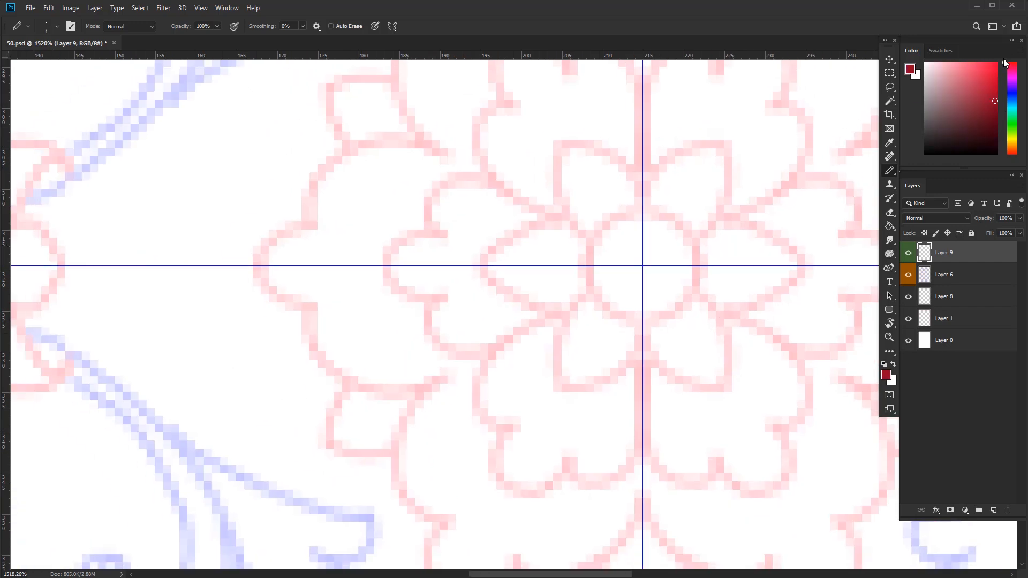
{"action": "left_click_drag", "start_coordinate": [1004, 60], "coordinate": [1010, 60]}
{"action": "left_click", "coordinate": [1010, 93]}
- Trace the centre ring and innermost petals in blue within the lower-right quarter of the central rosette
{"action": "mouse_move", "coordinate": [708, 263]}
{"action": "left_mouse_down"}
{"action": "mouse_move", "coordinate": [721, 274]}
{"action": "mouse_move", "coordinate": [643, 336]}
{"action": "left_mouse_up"}
{"action": "scroll", "coordinate": [637, 336], "scroll_direction": "down", "scroll_amount": 1}
{"action": "mouse_move", "coordinate": [647, 294]}
{"action": "left_mouse_down"}
{"action": "mouse_move", "coordinate": [691, 321]}
{"action": "mouse_move", "coordinate": [772, 265]}
{"action": "left_mouse_up"}
{"action": "mouse_move", "coordinate": [671, 328]}
{"action": "left_mouse_down"}
{"action": "mouse_move", "coordinate": [679, 398]}
{"action": "mouse_move", "coordinate": [678, 349]}
{"action": "mouse_move", "coordinate": [685, 387]}
{"action": "mouse_move", "coordinate": [666, 402]}
{"action": "mouse_move", "coordinate": [605, 383]}
{"action": "mouse_move", "coordinate": [585, 336]}
{"action": "left_mouse_up"}
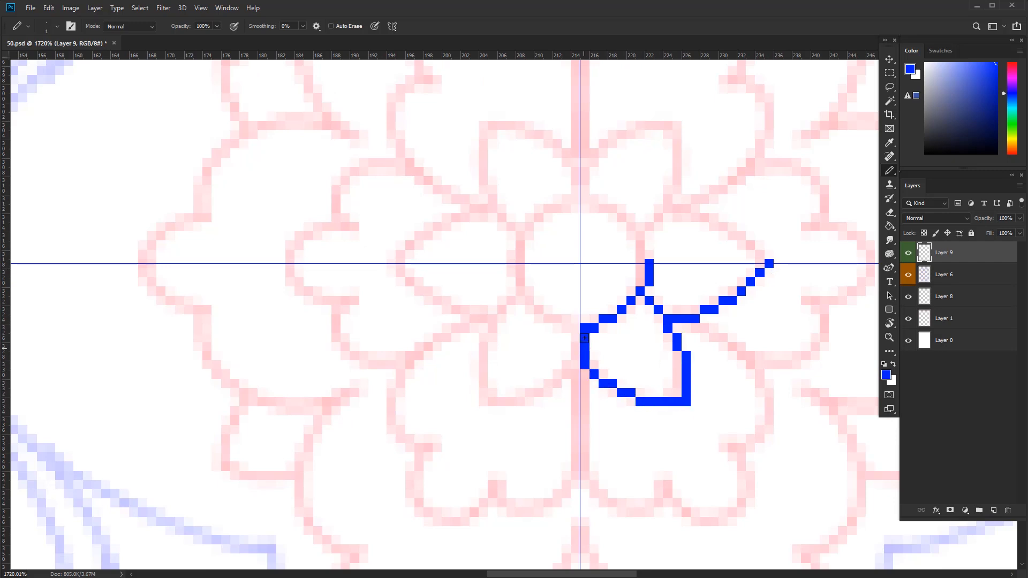
- Change the colour to purple and trace the second ring of scalloped petals in the rosette's lower-right quarter
{"action": "left_click_drag", "start_coordinate": [643, 322], "coordinate": [677, 332]}
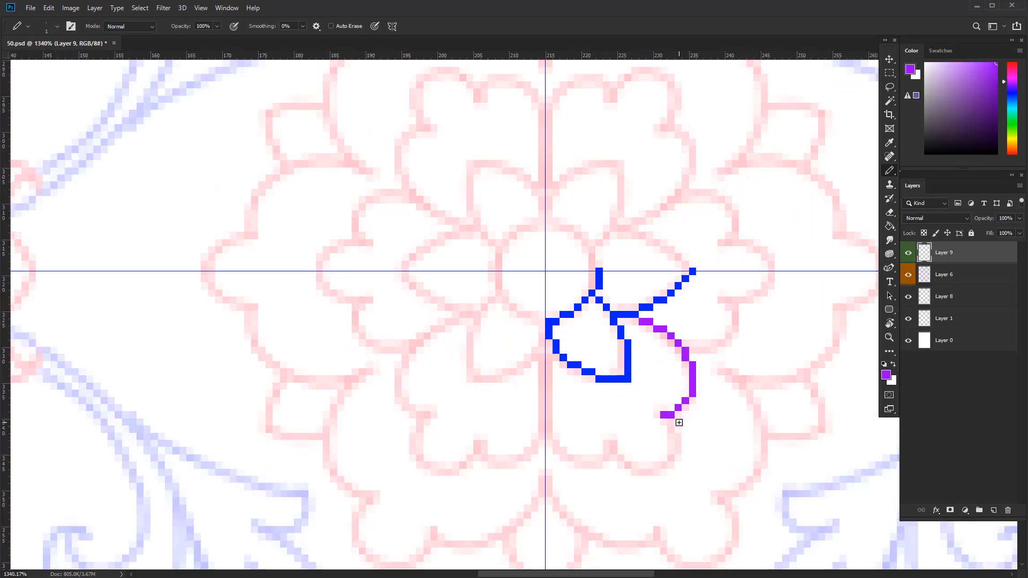
{"action": "mouse_move", "coordinate": [658, 472]}
{"action": "left_mouse_down"}
{"action": "mouse_move", "coordinate": [629, 466]}
{"action": "mouse_move", "coordinate": [614, 438]}
{"action": "mouse_move", "coordinate": [599, 468]}
{"action": "mouse_move", "coordinate": [567, 461]}
{"action": "mouse_move", "coordinate": [549, 342]}
{"action": "left_mouse_up"}
{"action": "scroll", "coordinate": [658, 464], "scroll_direction": "up", "scroll_amount": 1}
{"action": "mouse_move", "coordinate": [637, 385]}
{"action": "left_mouse_down"}
{"action": "mouse_move", "coordinate": [696, 360]}
{"action": "mouse_move", "coordinate": [675, 322]}
{"action": "mouse_move", "coordinate": [736, 282]}
{"action": "left_mouse_up"}
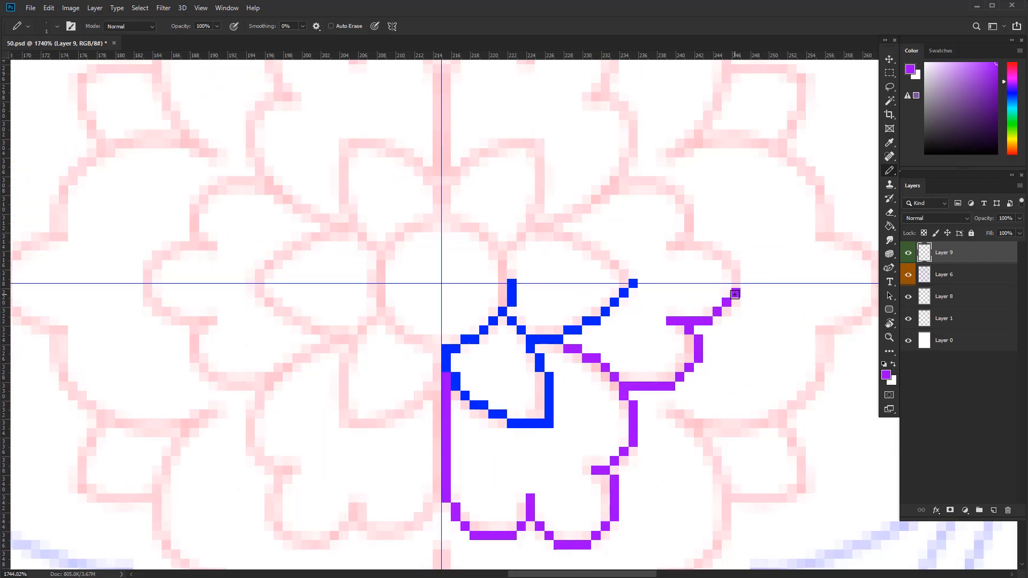
- Trace the outer scalloped petals of the rosette in purple, from the horizontal guide round to the vertical guide
{"action": "scroll", "coordinate": [736, 284], "scroll_direction": "down", "scroll_amount": 1}
{"action": "left_click_drag", "start_coordinate": [667, 415], "coordinate": [702, 433]}
{"action": "key", "text": "ctrl+z"}
{"action": "key", "text": "ctrl+z"}
{"action": "left_click", "coordinate": [705, 312], "text": "shift"}
{"action": "left_click", "coordinate": [766, 312], "text": "shift"}
{"action": "left_click", "coordinate": [781, 306], "text": "shift"}
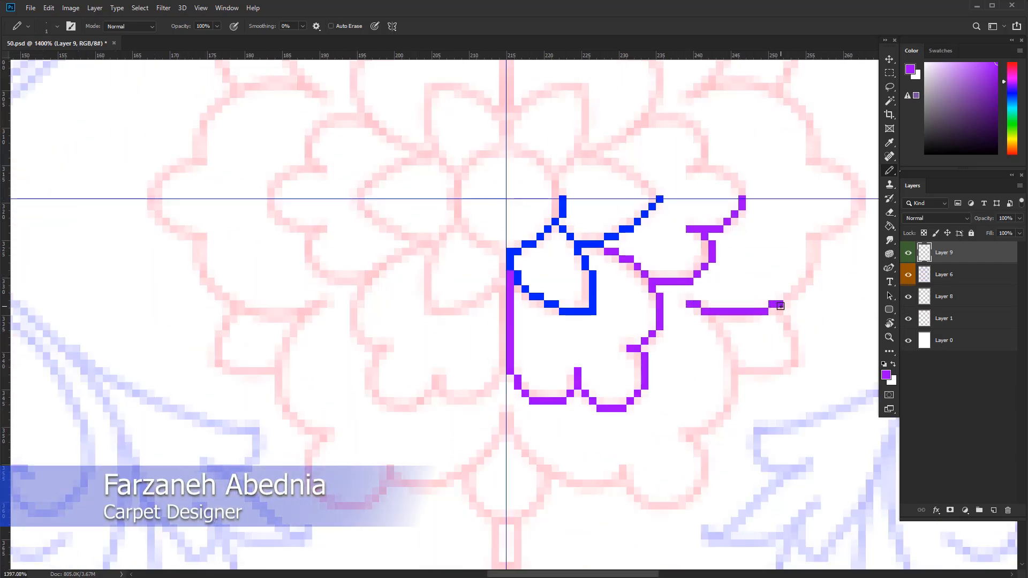
{"action": "left_click", "coordinate": [809, 275]}
{"action": "key", "text": "ctrl+z"}
{"action": "mouse_move", "coordinate": [803, 279]}
{"action": "left_mouse_down"}
{"action": "mouse_move", "coordinate": [809, 235]}
{"action": "mouse_move", "coordinate": [855, 215]}
{"action": "left_mouse_up"}
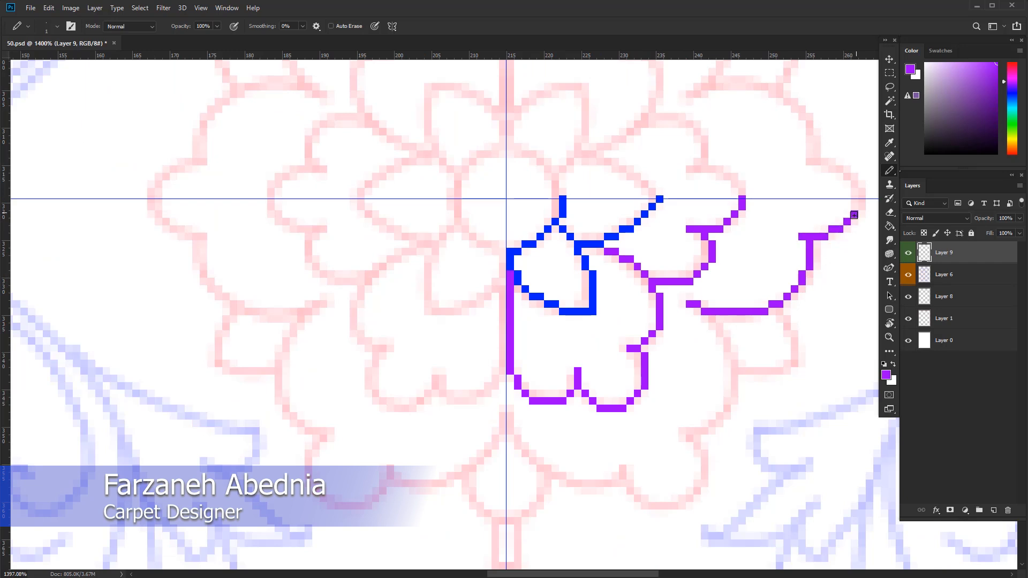
{"action": "mouse_move", "coordinate": [714, 320]}
{"action": "left_mouse_down"}
{"action": "mouse_move", "coordinate": [730, 342]}
{"action": "mouse_move", "coordinate": [735, 400]}
{"action": "mouse_move", "coordinate": [714, 429]}
{"action": "mouse_move", "coordinate": [686, 431]}
{"action": "mouse_move", "coordinate": [704, 447]}
{"action": "mouse_move", "coordinate": [696, 495]}
{"action": "mouse_move", "coordinate": [661, 506]}
{"action": "mouse_move", "coordinate": [631, 492]}
{"action": "mouse_move", "coordinate": [623, 461]}
{"action": "mouse_move", "coordinate": [599, 483]}
{"action": "mouse_move", "coordinate": [556, 476]}
{"action": "left_mouse_up"}
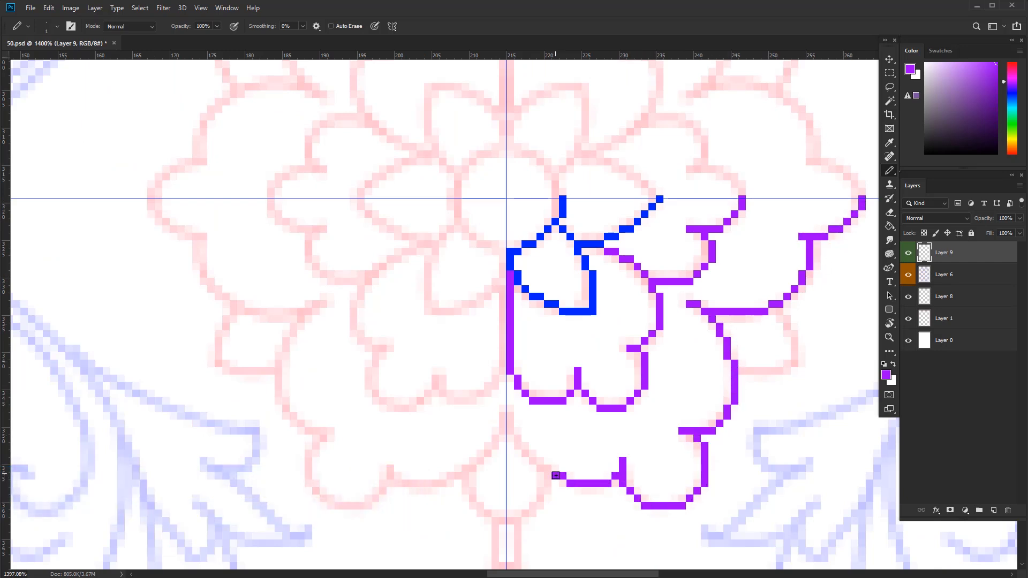
{"action": "left_click_drag", "start_coordinate": [518, 443], "coordinate": [510, 401]}
- Trace the rosette's small bottom lobe and its pointed petal between the outer scallops in blue, erasing stray pixels
{"action": "left_click", "coordinate": [577, 311], "text": "alt"}
{"action": "left_click_drag", "start_coordinate": [548, 477], "coordinate": [590, 384]}
{"action": "left_click_drag", "start_coordinate": [591, 388], "coordinate": [590, 403]}
{"action": "left_click", "coordinate": [583, 408]}
{"action": "key", "text": "e"}
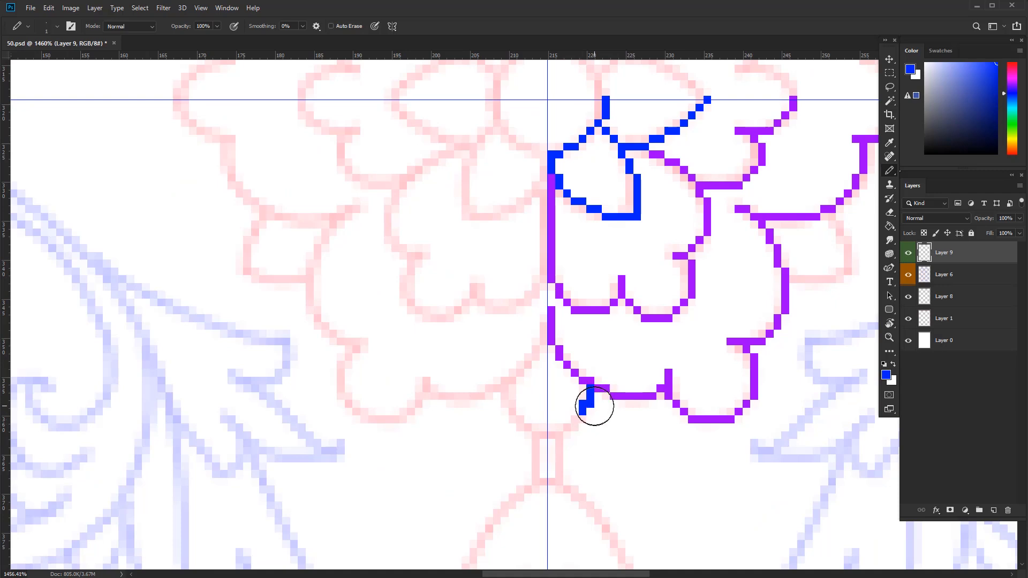
{"action": "left_click", "coordinate": [591, 405]}
{"action": "mouse_move", "coordinate": [601, 425]}
{"action": "left_mouse_down"}
{"action": "mouse_move", "coordinate": [550, 418]}
{"action": "mouse_move", "coordinate": [551, 435]}
{"action": "left_mouse_up"}
{"action": "key", "text": "b"}
{"action": "mouse_move", "coordinate": [696, 346]}
{"action": "left_mouse_down"}
{"action": "mouse_move", "coordinate": [671, 379]}
{"action": "mouse_move", "coordinate": [696, 379]}
{"action": "left_mouse_up"}
{"action": "mouse_move", "coordinate": [704, 288]}
{"action": "left_mouse_down"}
{"action": "mouse_move", "coordinate": [723, 316]}
{"action": "mouse_move", "coordinate": [727, 356]}
{"action": "mouse_move", "coordinate": [671, 356]}
{"action": "left_mouse_up"}
- Trace the outer edge of the scroll leaf in blue, from the neighbouring pink flower down and around its curled end
{"action": "left_click_drag", "start_coordinate": [804, 252], "coordinate": [456, 336]}
{"action": "left_click_drag", "start_coordinate": [696, 313], "coordinate": [646, 340]}
{"action": "left_click_drag", "start_coordinate": [637, 348], "coordinate": [578, 399]}
{"action": "key", "text": "ctrl+z"}
{"action": "left_click_drag", "start_coordinate": [495, 508], "coordinate": [581, 395]}
{"action": "left_click_drag", "start_coordinate": [652, 289], "coordinate": [618, 325]}
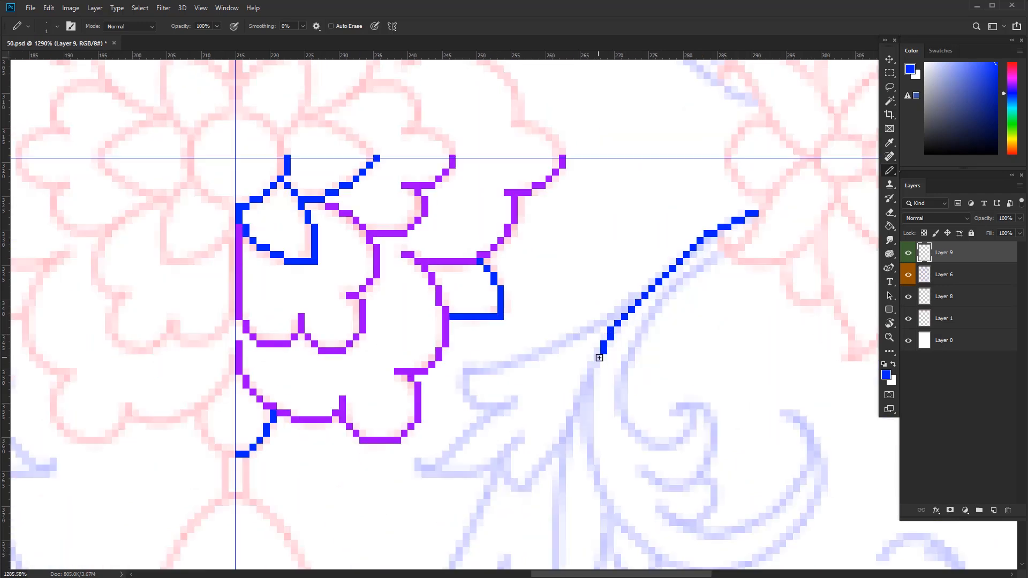
{"action": "mouse_move", "coordinate": [589, 384]}
{"action": "left_mouse_down"}
{"action": "mouse_move", "coordinate": [590, 448]}
{"action": "mouse_move", "coordinate": [595, 283]}
{"action": "left_mouse_up"}
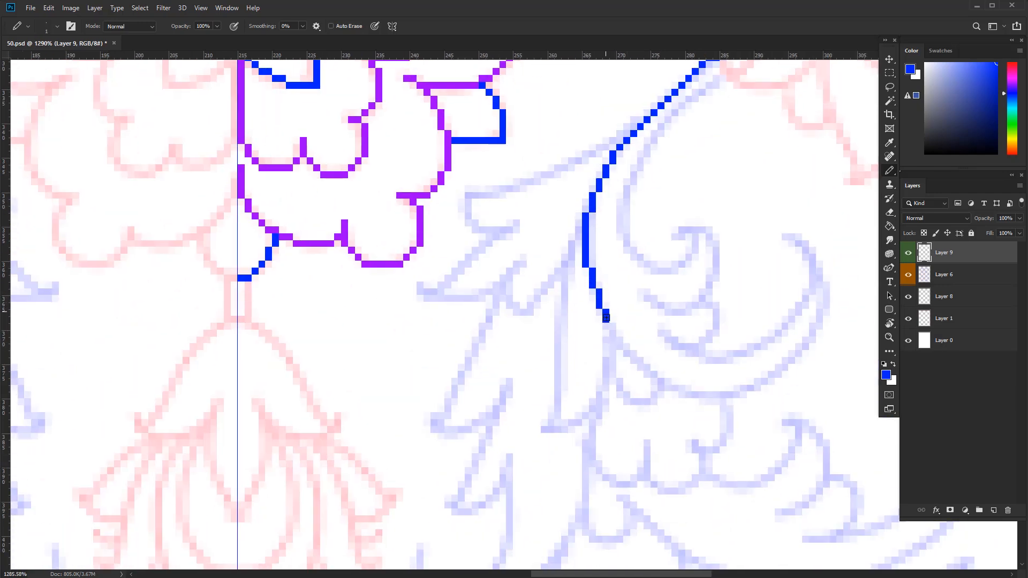
{"action": "mouse_move", "coordinate": [673, 388]}
{"action": "left_mouse_down"}
{"action": "mouse_move", "coordinate": [693, 398]}
{"action": "mouse_move", "coordinate": [752, 392]}
{"action": "left_mouse_up"}
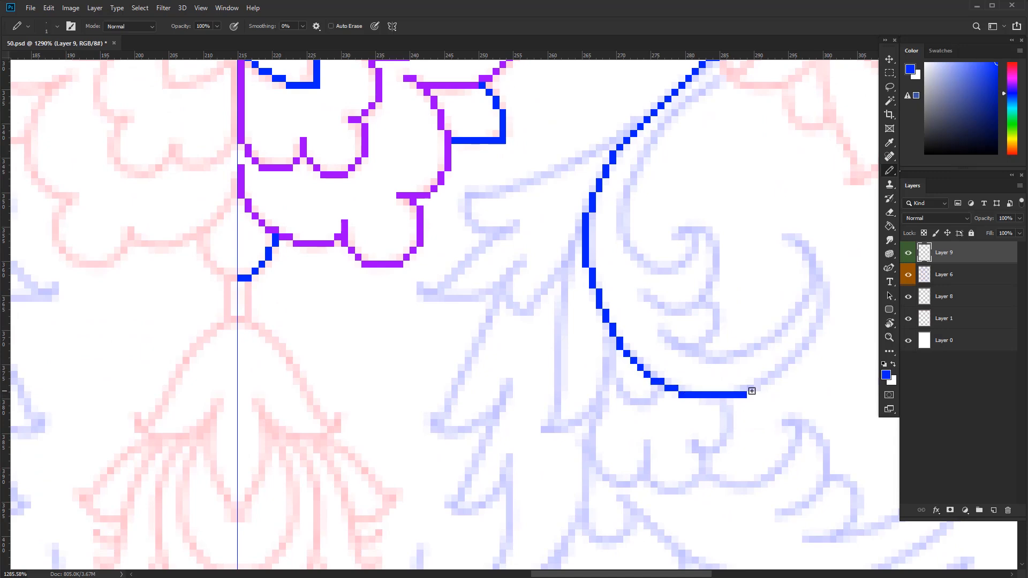
{"action": "left_click_drag", "start_coordinate": [827, 311], "coordinate": [813, 264]}
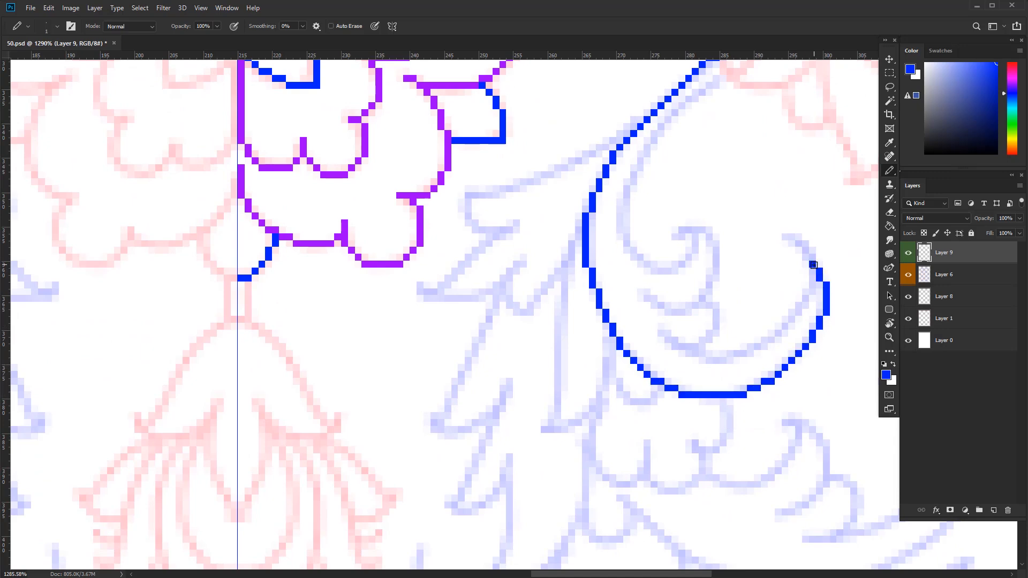
- Trace the scroll leaf's inner edge and its small inner curls in blue, up to the curled tip
{"action": "scroll", "coordinate": [584, 337], "scroll_direction": "down", "scroll_amount": 6}
{"action": "scroll", "coordinate": [618, 268], "scroll_direction": "up", "scroll_amount": 6}
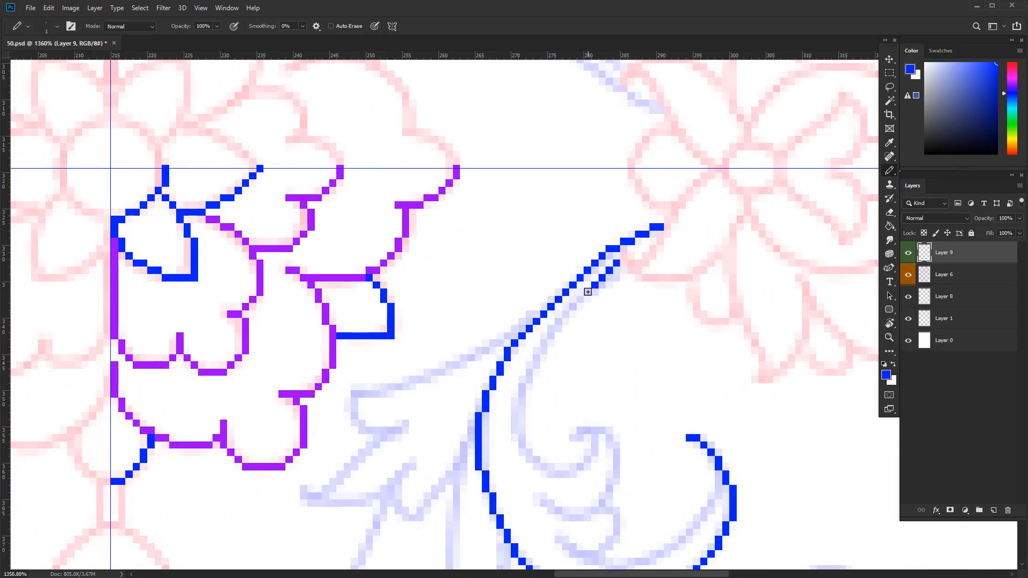
{"action": "mouse_move", "coordinate": [551, 330]}
{"action": "left_mouse_down"}
{"action": "mouse_move", "coordinate": [516, 402]}
{"action": "mouse_move", "coordinate": [520, 449]}
{"action": "mouse_move", "coordinate": [545, 475]}
{"action": "mouse_move", "coordinate": [579, 470]}
{"action": "left_mouse_up"}
{"action": "key", "text": "ctrl+z"}
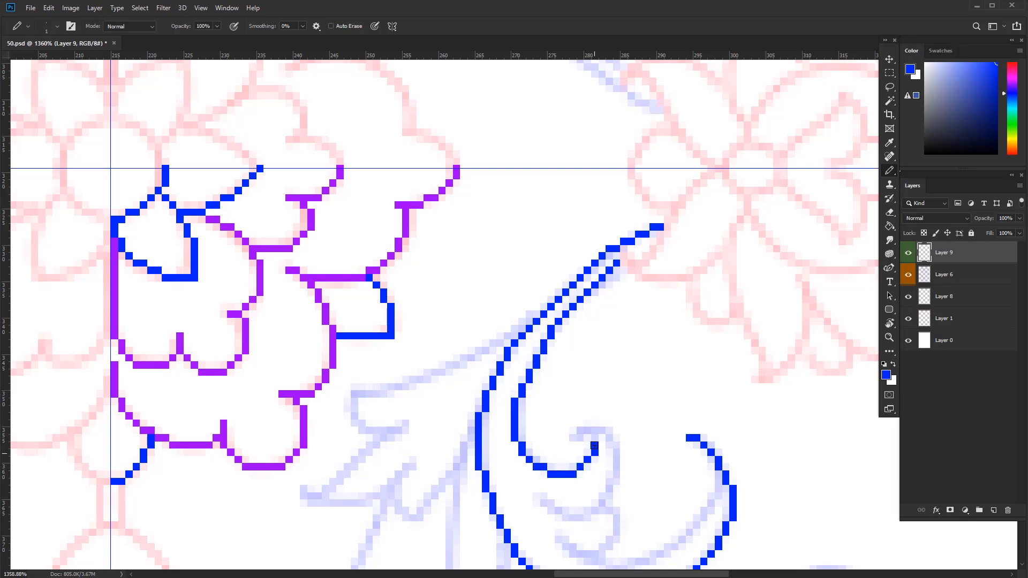
{"action": "left_click", "coordinate": [595, 440]}
{"action": "mouse_move", "coordinate": [621, 445]}
{"action": "left_mouse_down"}
{"action": "mouse_move", "coordinate": [610, 497]}
{"action": "mouse_move", "coordinate": [595, 511]}
{"action": "left_mouse_up"}
{"action": "scroll", "coordinate": [596, 511], "scroll_direction": "down", "scroll_amount": 3}
{"action": "mouse_move", "coordinate": [595, 511]}
{"action": "left_mouse_down"}
{"action": "mouse_move", "coordinate": [637, 391]}
{"action": "mouse_move", "coordinate": [651, 404]}
{"action": "mouse_move", "coordinate": [620, 427]}
{"action": "mouse_move", "coordinate": [609, 340]}
{"action": "left_mouse_up"}
{"action": "scroll", "coordinate": [639, 396], "scroll_direction": "up", "scroll_amount": 3}
{"action": "left_click", "coordinate": [569, 374]}
{"action": "scroll", "coordinate": [645, 412], "scroll_direction": "down", "scroll_amount": 1}
{"action": "left_click_drag", "start_coordinate": [624, 371], "coordinate": [672, 357]}
{"action": "left_click_drag", "start_coordinate": [718, 313], "coordinate": [724, 291]}
{"action": "scroll", "coordinate": [541, 151], "scroll_direction": "up", "scroll_amount": 1}
- Trace the upper pointed lobe and the small spike of the jagged leaf beside the scroll stem in blue
{"action": "left_click_drag", "start_coordinate": [541, 151], "coordinate": [670, 324]}
{"action": "mouse_move", "coordinate": [665, 324]}
{"action": "left_mouse_down"}
{"action": "mouse_move", "coordinate": [629, 338]}
{"action": "mouse_move", "coordinate": [642, 337]}
{"action": "left_mouse_up"}
{"action": "left_click", "coordinate": [656, 330], "text": "alt"}
{"action": "left_click", "coordinate": [656, 338], "text": "alt"}
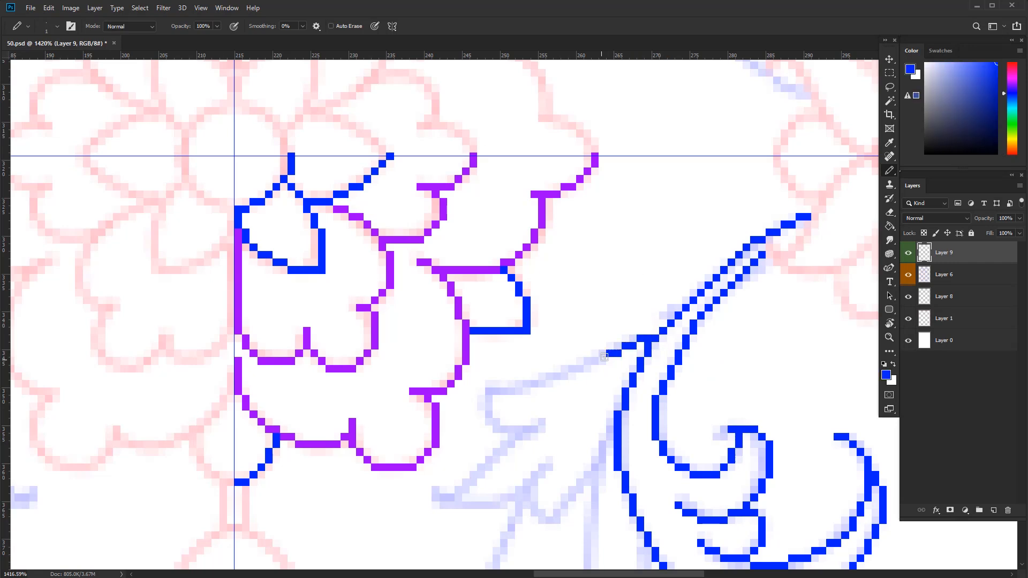
{"action": "left_click_drag", "start_coordinate": [523, 385], "coordinate": [492, 392]}
{"action": "mouse_move", "coordinate": [488, 384]}
{"action": "left_mouse_down"}
{"action": "mouse_move", "coordinate": [488, 410]}
{"action": "mouse_move", "coordinate": [549, 422]}
{"action": "left_mouse_up"}
{"action": "scroll", "coordinate": [550, 422], "scroll_direction": "down", "scroll_amount": 1}
{"action": "left_click_drag", "start_coordinate": [549, 422], "coordinate": [597, 293]}
{"action": "left_click_drag", "start_coordinate": [655, 300], "coordinate": [656, 293]}
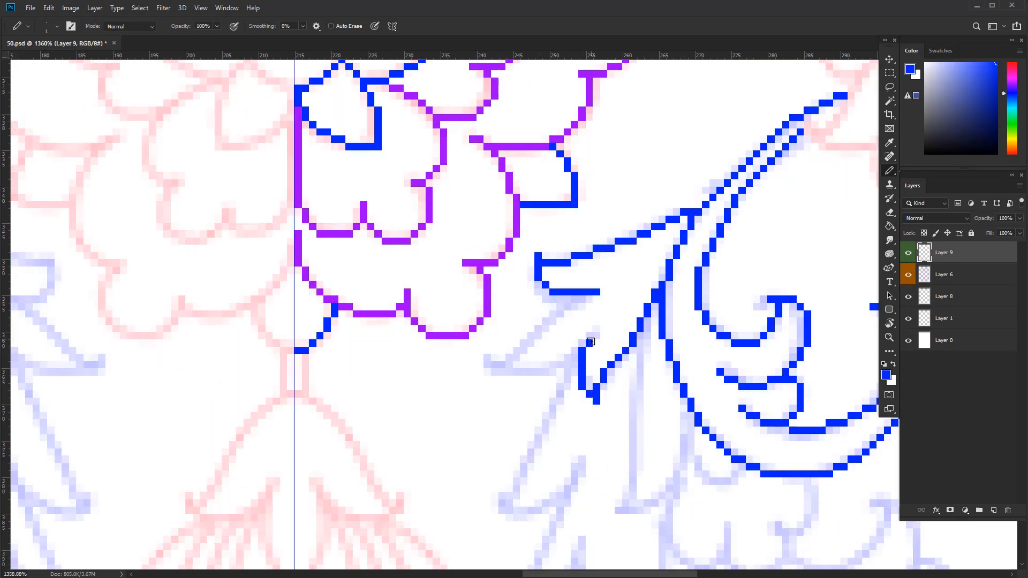
- Trace the lower edge of the jagged leaf's side point and its long narrow hanging lobe in blue
{"action": "mouse_move", "coordinate": [566, 364]}
{"action": "left_mouse_down"}
{"action": "mouse_move", "coordinate": [534, 372]}
{"action": "mouse_move", "coordinate": [513, 359]}
{"action": "mouse_move", "coordinate": [560, 307]}
{"action": "mouse_move", "coordinate": [510, 364]}
{"action": "left_mouse_up"}
{"action": "scroll", "coordinate": [510, 364], "scroll_direction": "down", "scroll_amount": 1}
{"action": "left_click_drag", "start_coordinate": [601, 314], "coordinate": [595, 364]}
{"action": "left_click", "coordinate": [595, 451], "text": "shift"}
{"action": "mouse_move", "coordinate": [588, 452]}
{"action": "left_mouse_down"}
{"action": "mouse_move", "coordinate": [610, 451]}
{"action": "mouse_move", "coordinate": [639, 360]}
{"action": "left_mouse_up"}
{"action": "scroll", "coordinate": [638, 364], "scroll_direction": "up", "scroll_amount": 2}
- Change the colour to red and trace the scalloped blossom directly below the upper scroll leaf
{"action": "left_click", "coordinate": [1012, 63]}
{"action": "mouse_move", "coordinate": [610, 359]}
{"action": "left_mouse_down"}
{"action": "mouse_move", "coordinate": [627, 384]}
{"action": "mouse_move", "coordinate": [669, 359]}
{"action": "left_mouse_up"}
{"action": "mouse_move", "coordinate": [594, 410]}
{"action": "left_mouse_down"}
{"action": "mouse_move", "coordinate": [588, 326]}
{"action": "mouse_move", "coordinate": [603, 385]}
{"action": "mouse_move", "coordinate": [654, 346]}
{"action": "mouse_move", "coordinate": [707, 399]}
{"action": "mouse_move", "coordinate": [712, 340]}
{"action": "mouse_move", "coordinate": [753, 293]}
{"action": "left_mouse_up"}
- Sample the blue and trace the large lower scroll leaf with its curled tip and inner curls
{"action": "left_click", "coordinate": [751, 284], "text": "alt"}
{"action": "scroll", "coordinate": [749, 290], "scroll_direction": "down", "scroll_amount": 1}
{"action": "left_click_drag", "start_coordinate": [640, 341], "coordinate": [651, 360]}
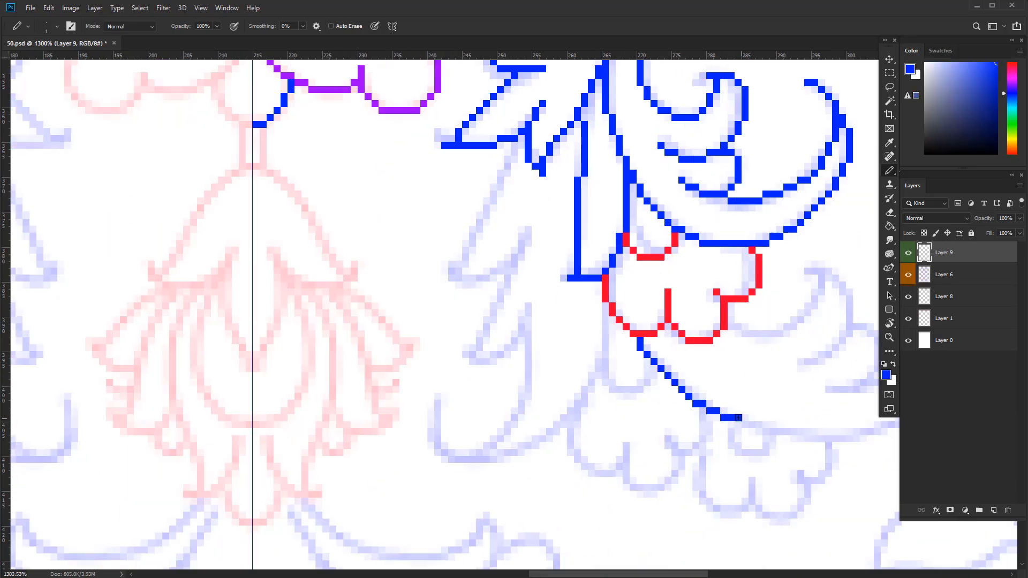
{"action": "mouse_move", "coordinate": [738, 417]}
{"action": "left_mouse_down"}
{"action": "mouse_move", "coordinate": [789, 436]}
{"action": "mouse_move", "coordinate": [668, 414]}
{"action": "left_mouse_up"}
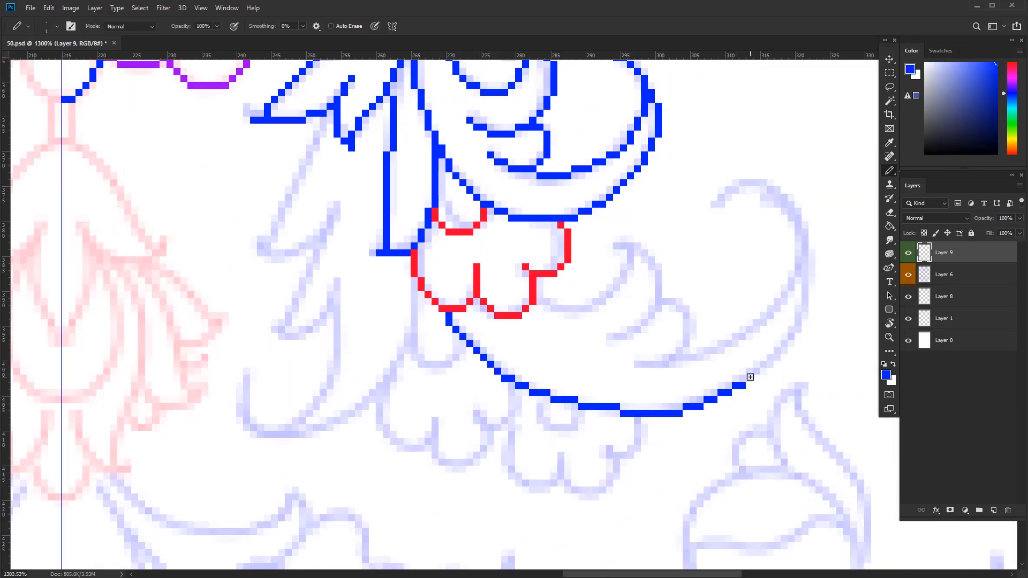
{"action": "left_click_drag", "start_coordinate": [806, 310], "coordinate": [799, 225]}
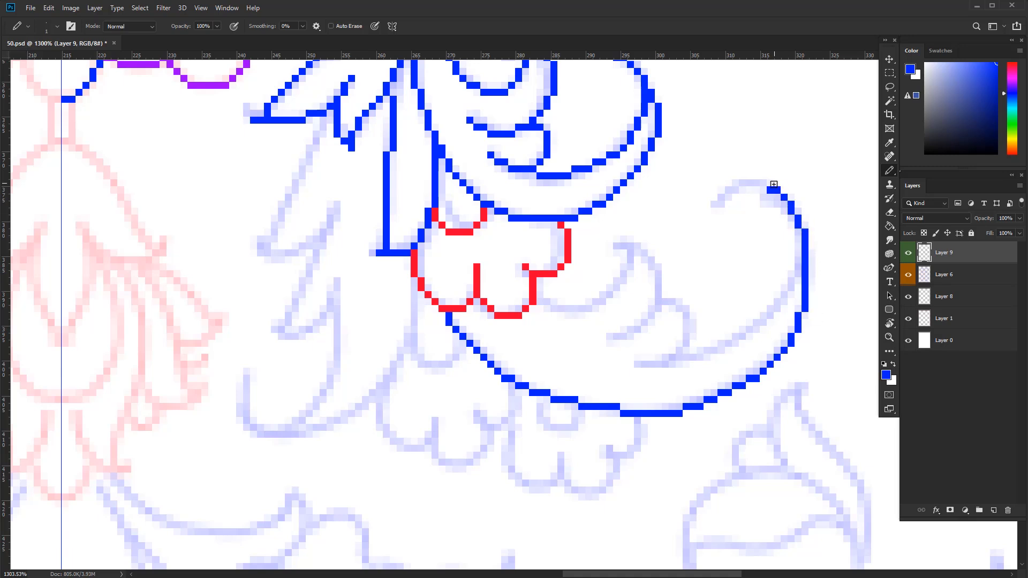
{"action": "mouse_move", "coordinate": [774, 184]}
{"action": "left_mouse_down"}
{"action": "mouse_move", "coordinate": [739, 183]}
{"action": "mouse_move", "coordinate": [716, 204]}
{"action": "left_mouse_up"}
{"action": "mouse_move", "coordinate": [527, 316]}
{"action": "left_mouse_down"}
{"action": "mouse_move", "coordinate": [595, 306]}
{"action": "mouse_move", "coordinate": [624, 292]}
{"action": "mouse_move", "coordinate": [627, 265]}
{"action": "mouse_move", "coordinate": [655, 259]}
{"action": "mouse_move", "coordinate": [651, 312]}
{"action": "mouse_move", "coordinate": [678, 355]}
{"action": "mouse_move", "coordinate": [622, 365]}
{"action": "mouse_move", "coordinate": [726, 347]}
{"action": "left_mouse_up"}
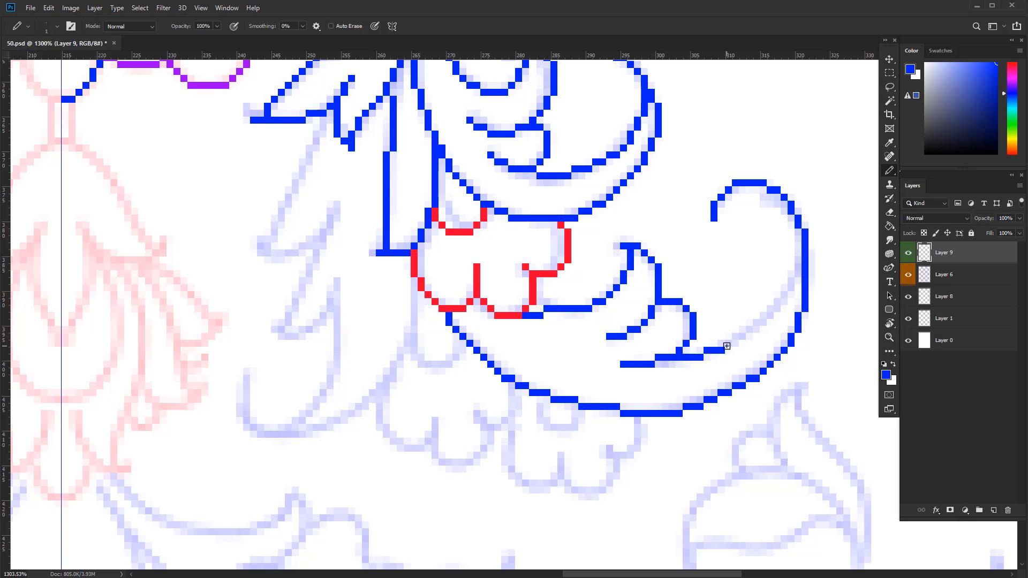
- Change the colour to purple and trace the hanging serrated leaf with its hooked tip beside the red blossom
{"action": "left_click_drag", "start_coordinate": [614, 259], "coordinate": [603, 286]}
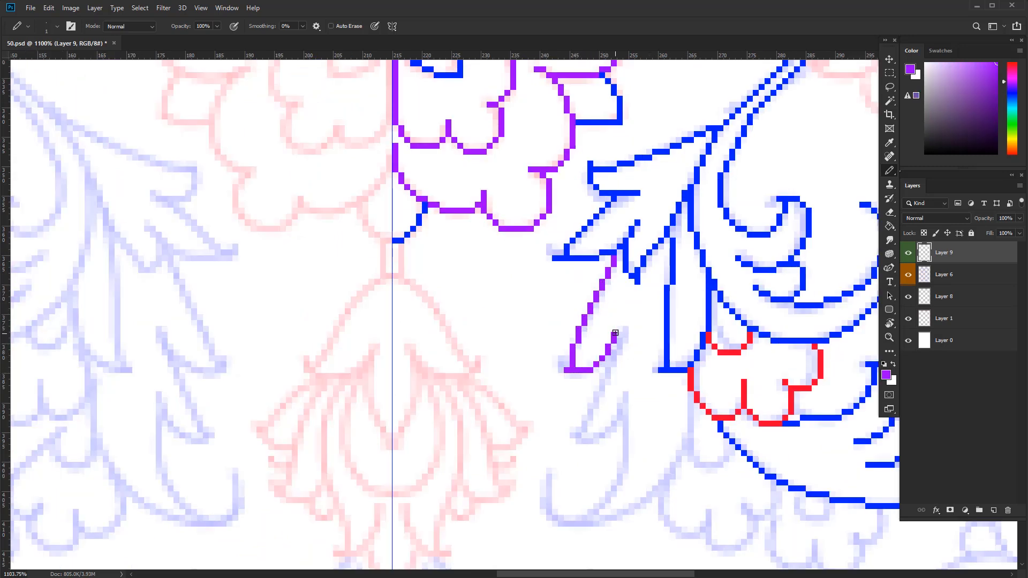
{"action": "mouse_move", "coordinate": [603, 382]}
{"action": "left_mouse_down"}
{"action": "mouse_move", "coordinate": [585, 426]}
{"action": "mouse_move", "coordinate": [622, 401]}
{"action": "left_mouse_up"}
{"action": "left_click_drag", "start_coordinate": [633, 437], "coordinate": [628, 321]}
{"action": "left_click_drag", "start_coordinate": [620, 272], "coordinate": [615, 346]}
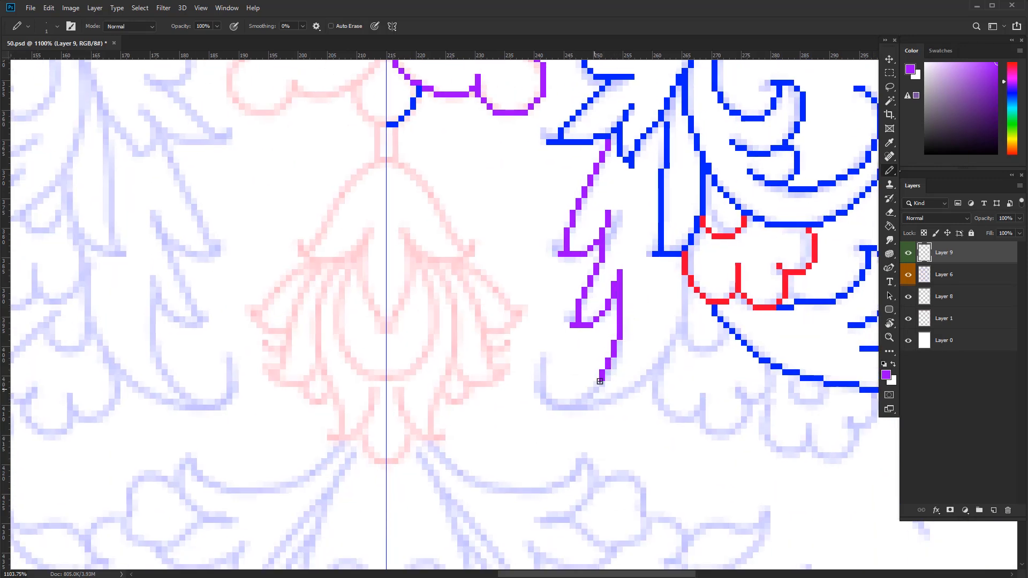
{"action": "left_click_drag", "start_coordinate": [549, 367], "coordinate": [562, 360]}
{"action": "left_click_drag", "start_coordinate": [577, 402], "coordinate": [602, 408]}
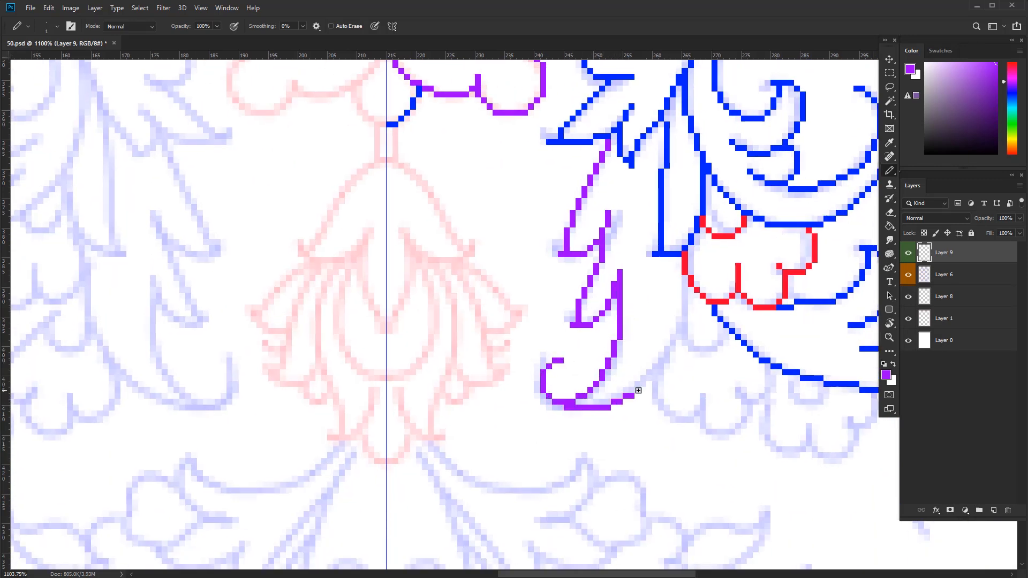
{"action": "left_click_drag", "start_coordinate": [668, 355], "coordinate": [685, 277]}
{"action": "scroll", "coordinate": [631, 409], "scroll_direction": "down", "scroll_amount": 4}
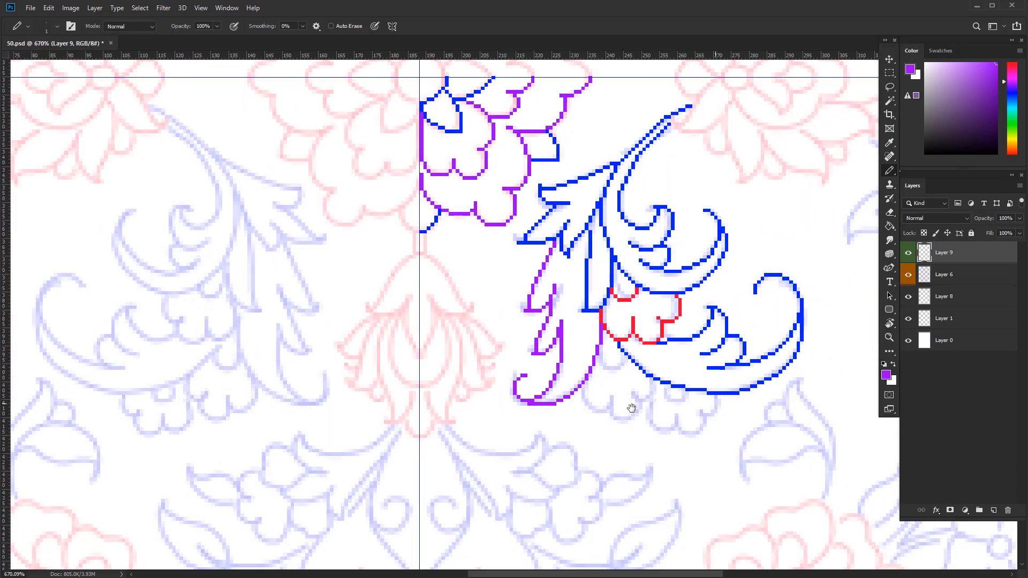
- Sample the red and trace the scalloped blossom clusters beneath the large lower scroll leaf
{"action": "scroll", "coordinate": [621, 354], "scroll_direction": "up", "scroll_amount": 6}
{"action": "left_click", "coordinate": [621, 323], "text": "alt"}
{"action": "left_click_drag", "start_coordinate": [573, 359], "coordinate": [611, 388]}
{"action": "mouse_move", "coordinate": [542, 416]}
{"action": "left_mouse_down"}
{"action": "mouse_move", "coordinate": [556, 459]}
{"action": "mouse_move", "coordinate": [596, 469]}
{"action": "left_mouse_up"}
{"action": "scroll", "coordinate": [603, 471], "scroll_direction": "down", "scroll_amount": 1}
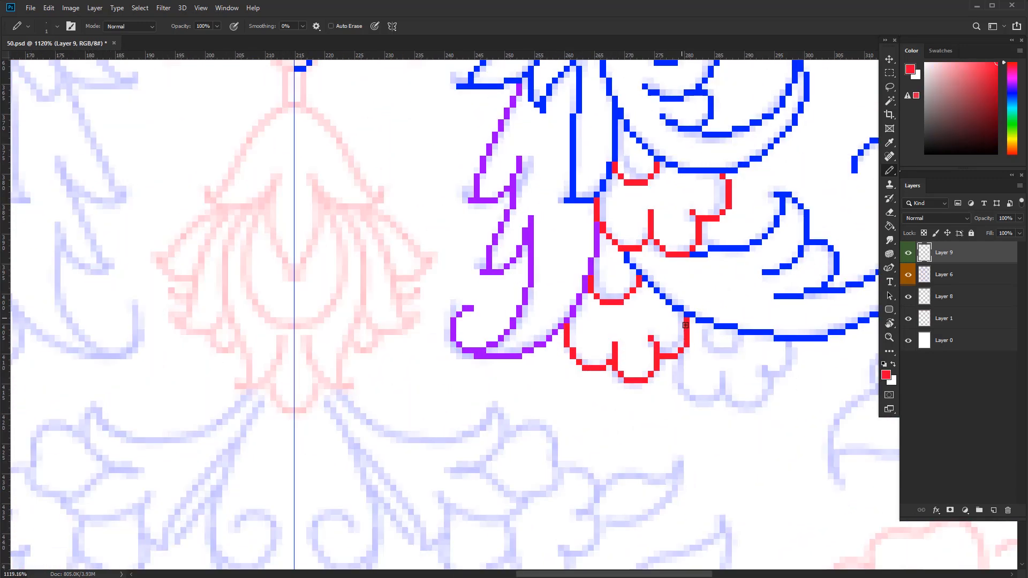
{"action": "left_click_drag", "start_coordinate": [685, 325], "coordinate": [681, 315]}
{"action": "left_click_drag", "start_coordinate": [707, 328], "coordinate": [609, 326]}
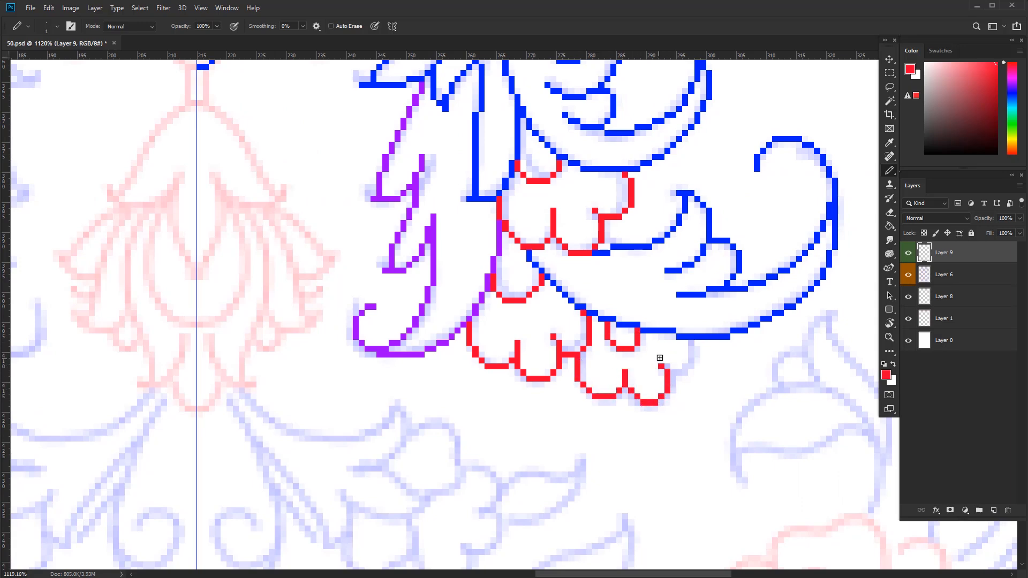
{"action": "left_click_drag", "start_coordinate": [673, 373], "coordinate": [691, 367]}
- Trace the spear-shaped leaf and its pointed side sepals in blue below the small flower near the right border
{"action": "left_click_drag", "start_coordinate": [650, 443], "coordinate": [661, 387]}
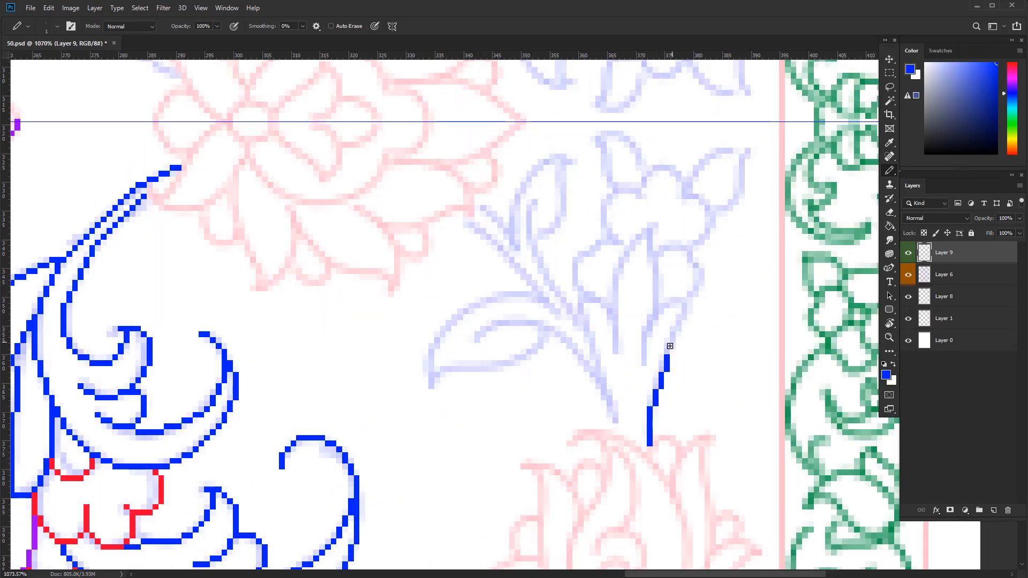
{"action": "left_click_drag", "start_coordinate": [684, 312], "coordinate": [663, 306]}
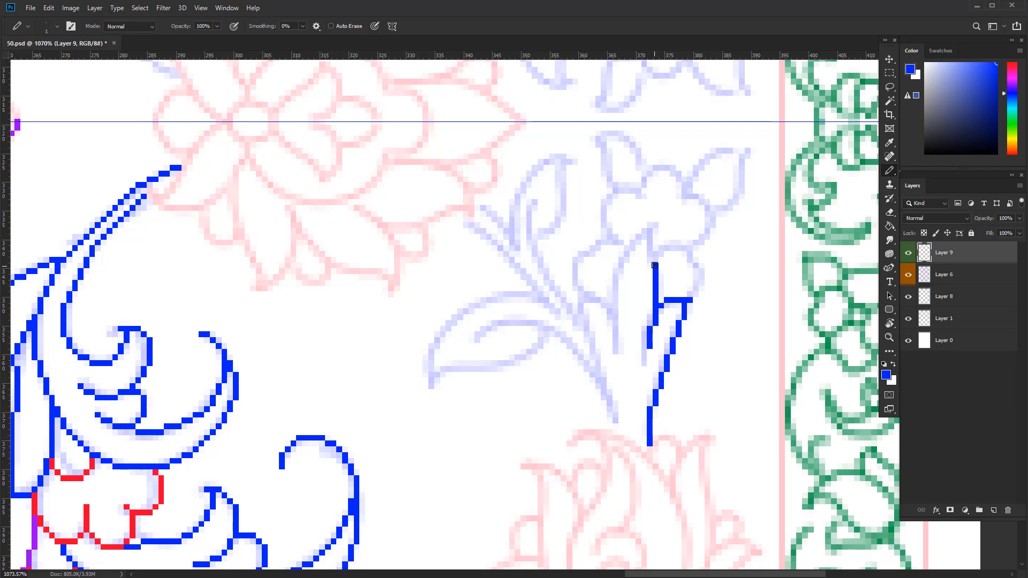
{"action": "mouse_move", "coordinate": [655, 266]}
{"action": "left_mouse_down"}
{"action": "mouse_move", "coordinate": [645, 232]}
{"action": "mouse_move", "coordinate": [616, 348]}
{"action": "left_mouse_up"}
{"action": "left_click_drag", "start_coordinate": [610, 311], "coordinate": [574, 300]}
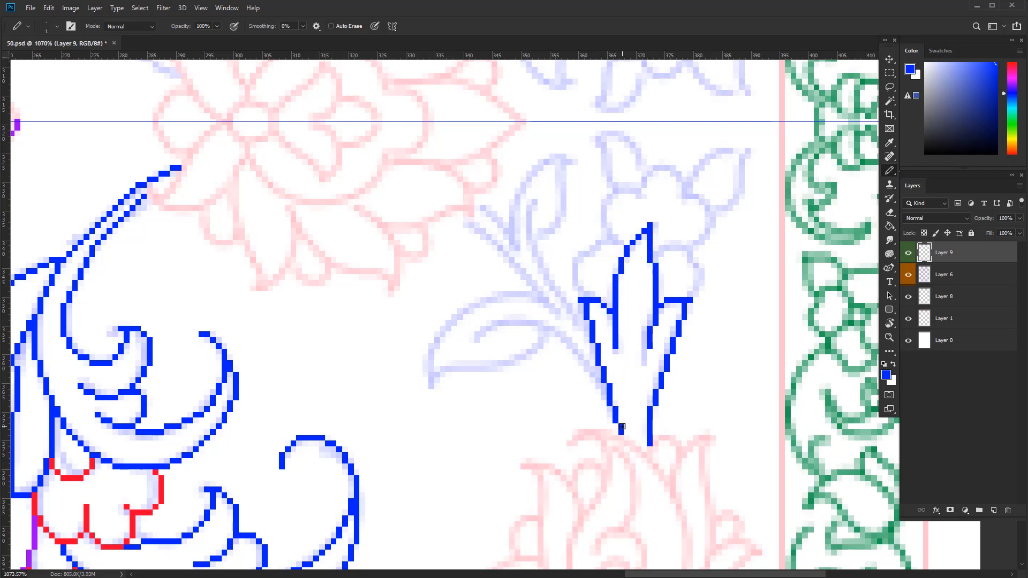
{"action": "scroll", "coordinate": [651, 431], "scroll_direction": "up", "scroll_amount": 2}
{"action": "left_click_drag", "start_coordinate": [700, 424], "coordinate": [697, 402]}
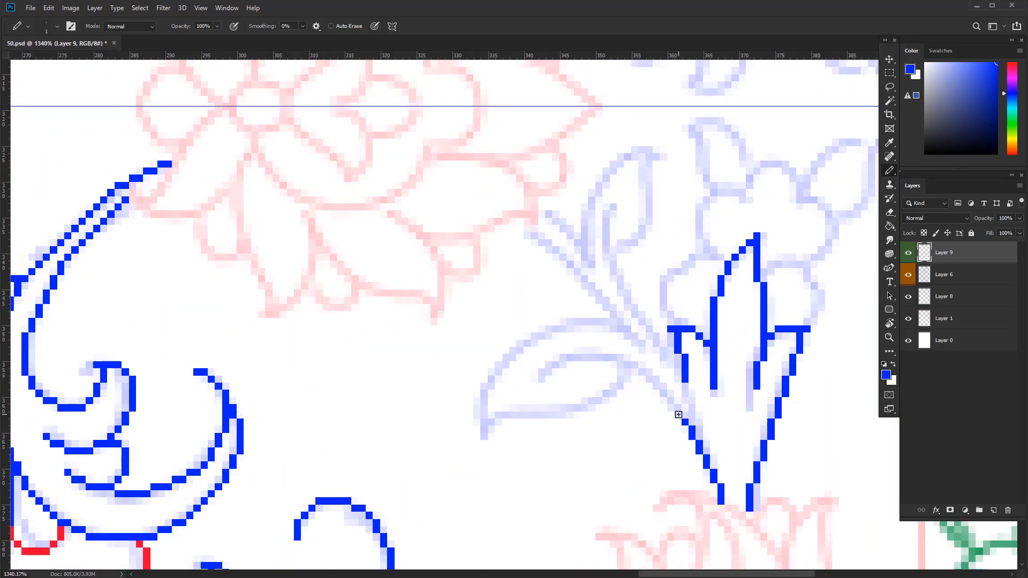
- Trace the curved side leaf with its inner vein in blue, branching from the small flower's stem
{"action": "mouse_move", "coordinate": [611, 359]}
{"action": "left_mouse_down"}
{"action": "mouse_move", "coordinate": [537, 377]}
{"action": "mouse_move", "coordinate": [742, 377]}
{"action": "left_mouse_up"}
{"action": "mouse_move", "coordinate": [737, 371]}
{"action": "left_mouse_down"}
{"action": "mouse_move", "coordinate": [662, 414]}
{"action": "mouse_move", "coordinate": [589, 420]}
{"action": "mouse_move", "coordinate": [594, 382]}
{"action": "left_mouse_up"}
{"action": "mouse_move", "coordinate": [681, 315]}
{"action": "left_mouse_down"}
{"action": "mouse_move", "coordinate": [738, 322]}
{"action": "mouse_move", "coordinate": [756, 343]}
{"action": "left_mouse_up"}
{"action": "left_click_drag", "start_coordinate": [756, 343], "coordinate": [653, 441]}
- Trace the side stem's lines in blue from the small flower's drooping leaf up to the large faded blossom
{"action": "left_click_drag", "start_coordinate": [632, 418], "coordinate": [622, 400]}
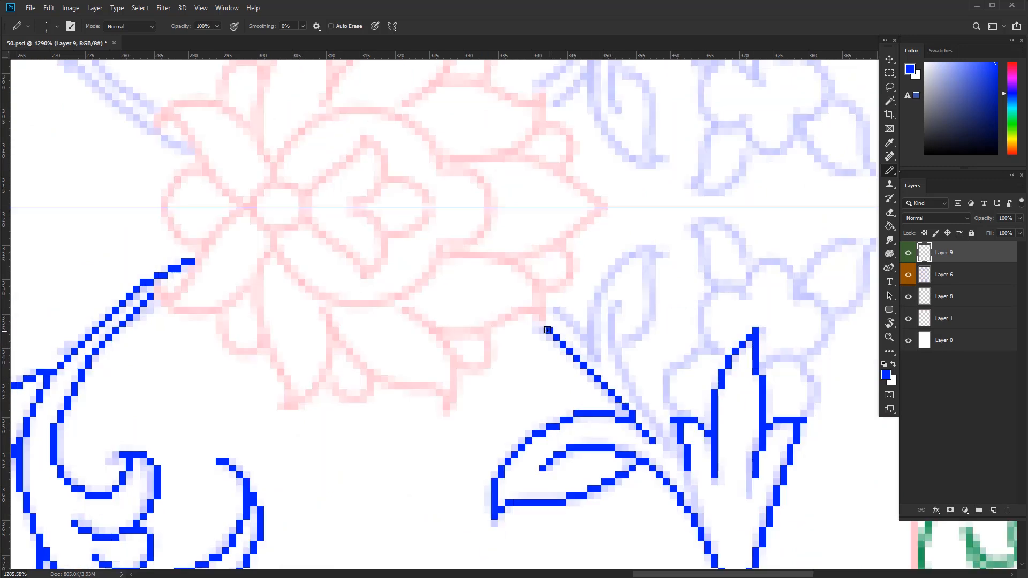
{"action": "left_click_drag", "start_coordinate": [548, 330], "coordinate": [542, 324]}
{"action": "scroll", "coordinate": [674, 465], "scroll_direction": "up", "scroll_amount": 1}
{"action": "left_click", "coordinate": [666, 447]}
{"action": "left_click_drag", "start_coordinate": [651, 445], "coordinate": [643, 434]}
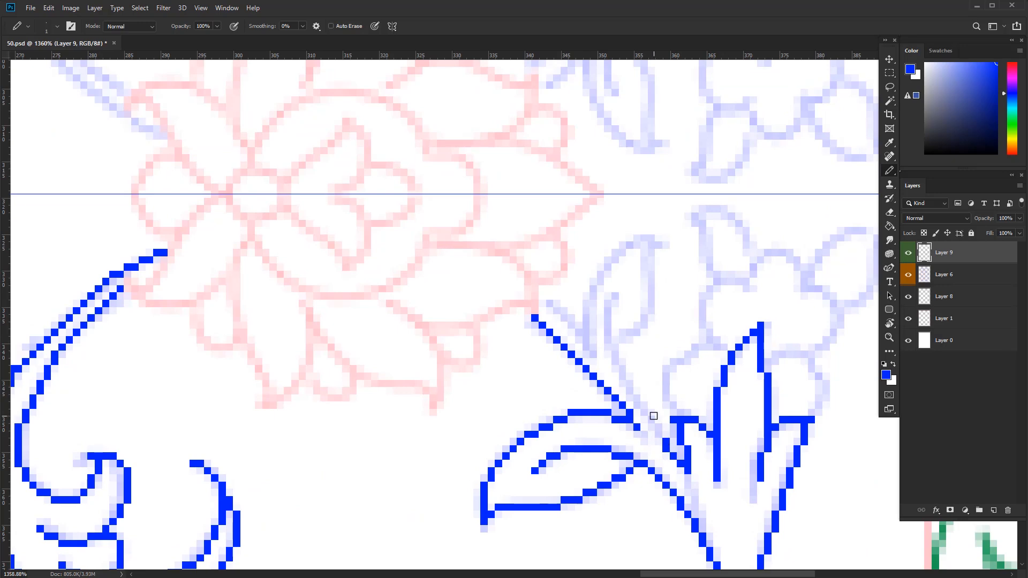
- Trace the upright leaf with its inner vein in blue, growing out of the side stem beside the small flower
{"action": "left_click_drag", "start_coordinate": [618, 359], "coordinate": [616, 296]}
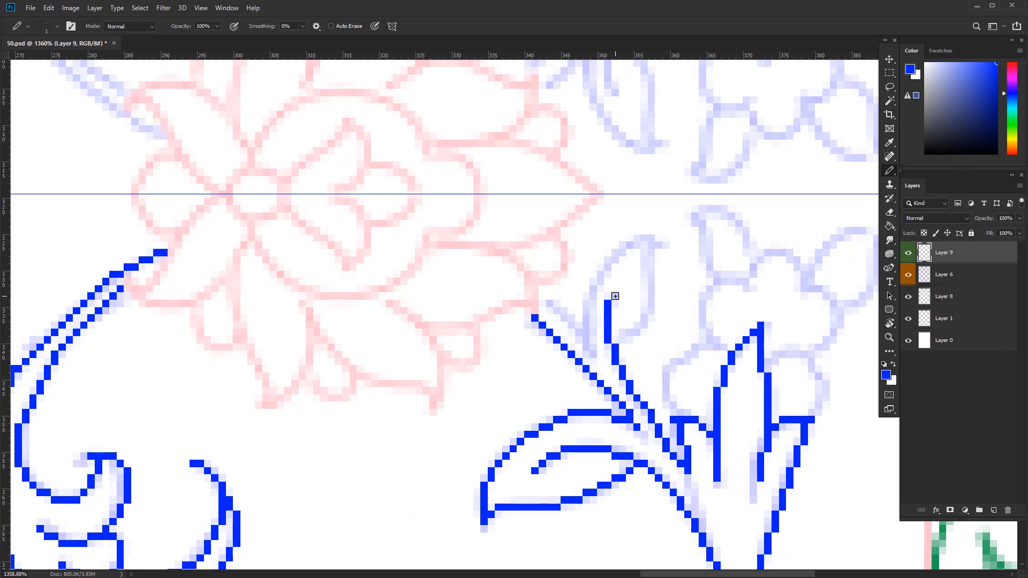
{"action": "mouse_move", "coordinate": [631, 339]}
{"action": "left_mouse_down"}
{"action": "mouse_move", "coordinate": [649, 293]}
{"action": "mouse_move", "coordinate": [620, 243]}
{"action": "mouse_move", "coordinate": [592, 297]}
{"action": "mouse_move", "coordinate": [593, 341]}
{"action": "mouse_move", "coordinate": [547, 304]}
{"action": "left_mouse_up"}
{"action": "left_click_drag", "start_coordinate": [619, 412], "coordinate": [607, 372]}
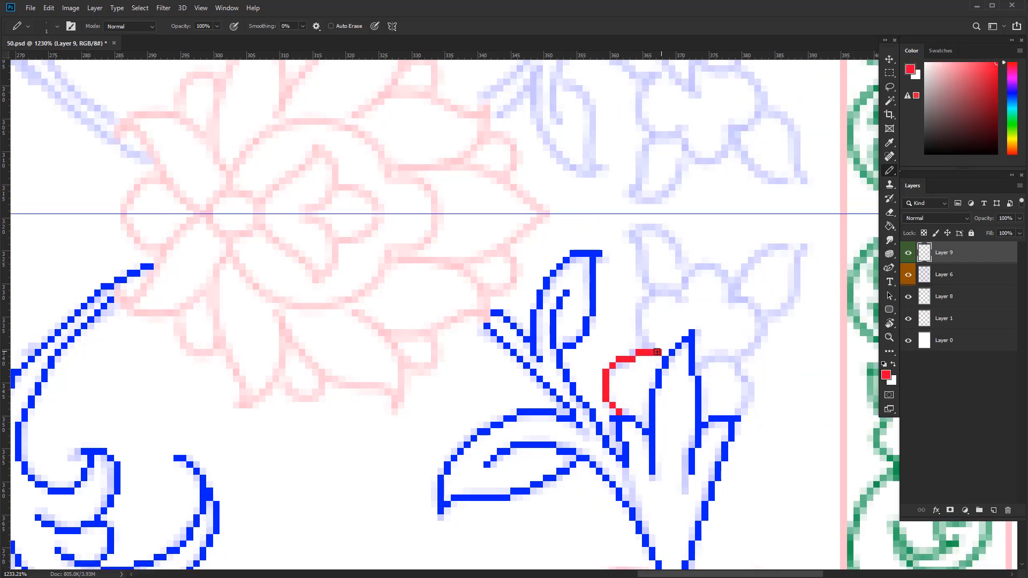
- Trace the small flower's rounded petals in red around the blue spear-shaped leaf
{"action": "key", "text": "ctrl+z"}
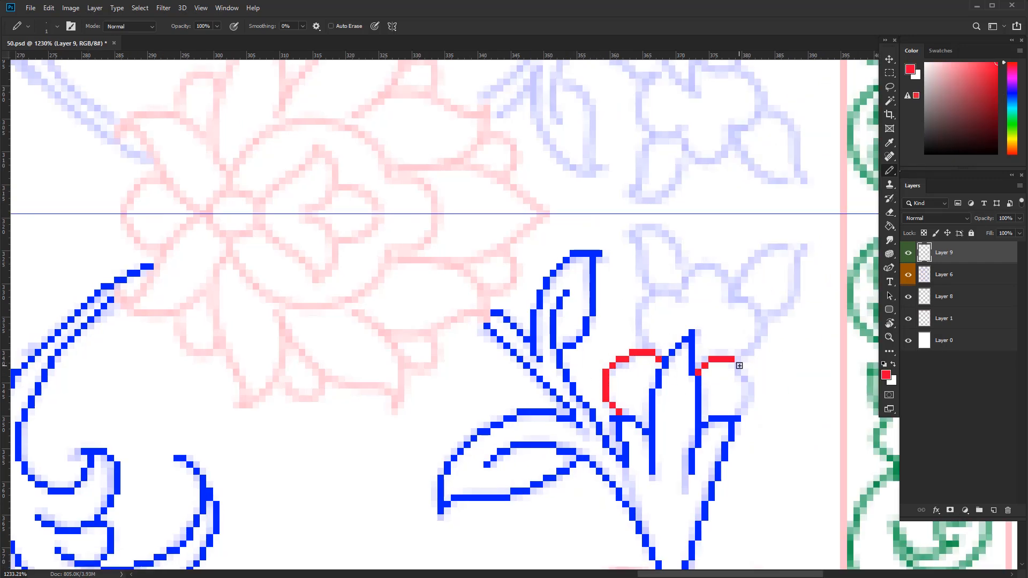
{"action": "left_click_drag", "start_coordinate": [645, 349], "coordinate": [639, 307]}
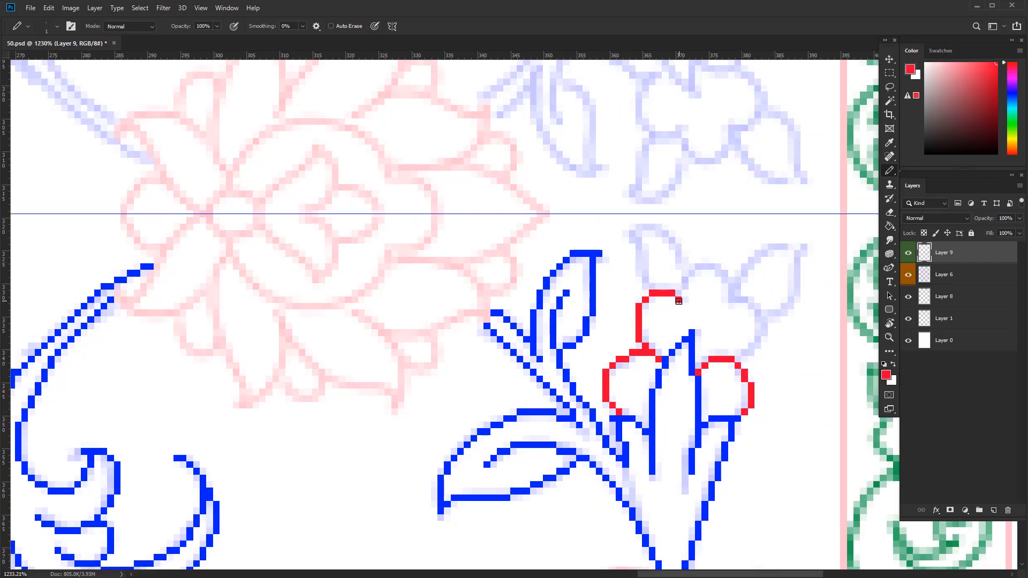
{"action": "left_click_drag", "start_coordinate": [690, 280], "coordinate": [726, 274]}
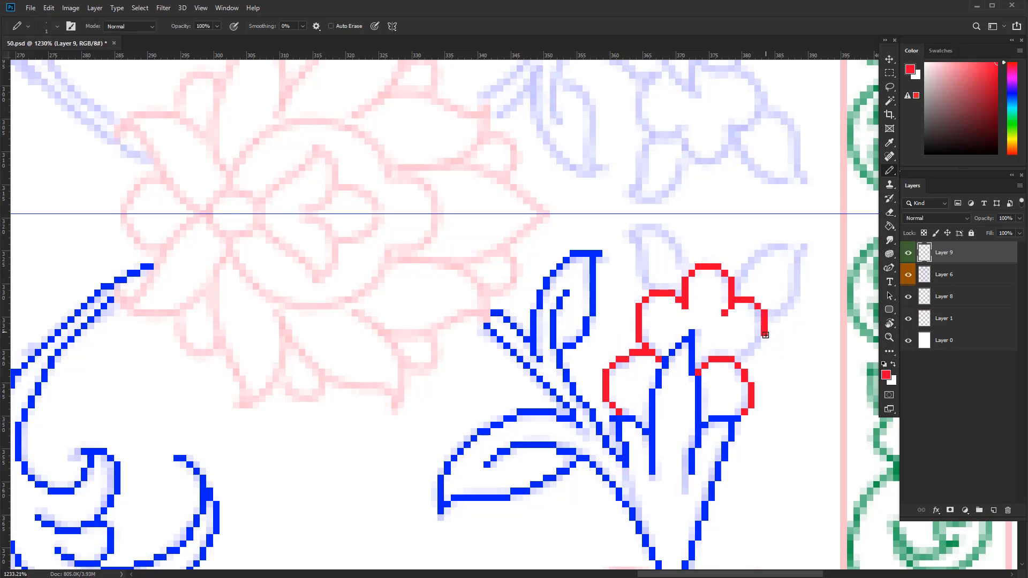
{"action": "mouse_move", "coordinate": [766, 335]}
{"action": "left_mouse_down"}
{"action": "mouse_move", "coordinate": [744, 360]}
{"action": "mouse_move", "coordinate": [728, 353]}
{"action": "mouse_move", "coordinate": [747, 287]}
{"action": "mouse_move", "coordinate": [710, 287]}
{"action": "left_mouse_up"}
- Sample the blue and trace the two pointed leaves above the small flower's red petals
{"action": "scroll", "coordinate": [615, 430], "scroll_direction": "down", "scroll_amount": 4}
{"action": "left_click", "coordinate": [618, 430], "text": "alt"}
{"action": "scroll", "coordinate": [717, 352], "scroll_direction": "up", "scroll_amount": 4}
{"action": "left_click_drag", "start_coordinate": [588, 303], "coordinate": [617, 274]}
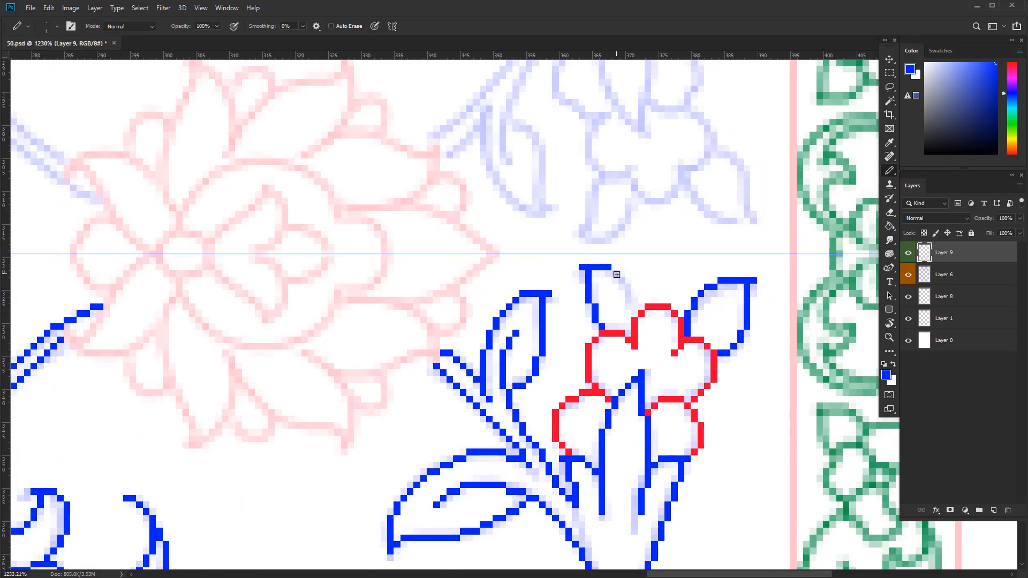
- Sample the red and trace the centre and inner petals of the large blossom below the horizontal guide
{"action": "scroll", "coordinate": [682, 261], "scroll_direction": "down", "scroll_amount": 5}
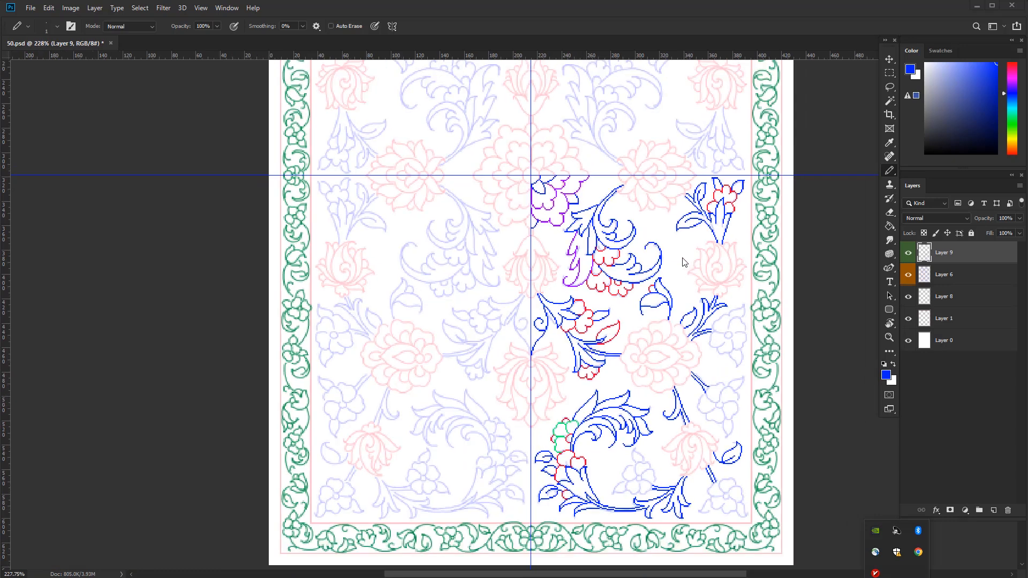
{"action": "left_click", "coordinate": [717, 199], "text": "alt"}
{"action": "scroll", "coordinate": [686, 156], "scroll_direction": "up", "scroll_amount": 8}
{"action": "mouse_move", "coordinate": [606, 329]}
{"action": "left_mouse_down"}
{"action": "mouse_move", "coordinate": [597, 351]}
{"action": "mouse_move", "coordinate": [542, 350]}
{"action": "mouse_move", "coordinate": [533, 328]}
{"action": "left_mouse_up"}
{"action": "left_click_drag", "start_coordinate": [575, 368], "coordinate": [707, 338]}
{"action": "mouse_move", "coordinate": [707, 338]}
{"action": "left_mouse_down"}
{"action": "mouse_move", "coordinate": [697, 379]}
{"action": "mouse_move", "coordinate": [632, 432]}
{"action": "mouse_move", "coordinate": [531, 441]}
{"action": "mouse_move", "coordinate": [473, 408]}
{"action": "mouse_move", "coordinate": [459, 360]}
{"action": "mouse_move", "coordinate": [392, 330]}
{"action": "mouse_move", "coordinate": [386, 300]}
{"action": "left_mouse_up"}
{"action": "key", "text": "ctrl+z"}
{"action": "scroll", "coordinate": [664, 322], "scroll_direction": "down", "scroll_amount": 2}
{"action": "mouse_move", "coordinate": [715, 357]}
{"action": "left_mouse_down"}
{"action": "mouse_move", "coordinate": [649, 414]}
{"action": "mouse_move", "coordinate": [624, 404]}
{"action": "mouse_move", "coordinate": [661, 349]}
{"action": "mouse_move", "coordinate": [689, 338]}
{"action": "left_mouse_up"}
- Trace the large blossom's outer pointed petals in red, ending at its side tip on the horizontal guide
{"action": "left_click_drag", "start_coordinate": [627, 375], "coordinate": [556, 339]}
{"action": "scroll", "coordinate": [556, 339], "scroll_direction": "up", "scroll_amount": 1}
{"action": "mouse_move", "coordinate": [660, 308]}
{"action": "left_mouse_down"}
{"action": "mouse_move", "coordinate": [709, 349]}
{"action": "mouse_move", "coordinate": [761, 434]}
{"action": "mouse_move", "coordinate": [679, 427]}
{"action": "mouse_move", "coordinate": [636, 377]}
{"action": "mouse_move", "coordinate": [663, 242]}
{"action": "left_mouse_up"}
{"action": "mouse_move", "coordinate": [663, 242]}
{"action": "left_mouse_down"}
{"action": "mouse_move", "coordinate": [659, 322]}
{"action": "mouse_move", "coordinate": [616, 439]}
{"action": "mouse_move", "coordinate": [574, 383]}
{"action": "mouse_move", "coordinate": [573, 299]}
{"action": "left_mouse_up"}
{"action": "mouse_move", "coordinate": [766, 346]}
{"action": "left_mouse_down"}
{"action": "mouse_move", "coordinate": [661, 347]}
{"action": "mouse_move", "coordinate": [766, 347]}
{"action": "left_mouse_up"}
{"action": "mouse_move", "coordinate": [648, 343]}
{"action": "left_mouse_down"}
{"action": "mouse_move", "coordinate": [485, 432]}
{"action": "mouse_move", "coordinate": [503, 355]}
{"action": "mouse_move", "coordinate": [560, 307]}
{"action": "left_mouse_up"}
{"action": "mouse_move", "coordinate": [744, 503]}
{"action": "left_mouse_down"}
{"action": "mouse_move", "coordinate": [633, 426]}
{"action": "mouse_move", "coordinate": [739, 425]}
{"action": "left_mouse_up"}
{"action": "mouse_move", "coordinate": [640, 428]}
{"action": "left_mouse_down"}
{"action": "mouse_move", "coordinate": [531, 414]}
{"action": "mouse_move", "coordinate": [544, 355]}
{"action": "mouse_move", "coordinate": [562, 336]}
{"action": "mouse_move", "coordinate": [504, 325]}
{"action": "mouse_move", "coordinate": [444, 285]}
{"action": "left_mouse_up"}
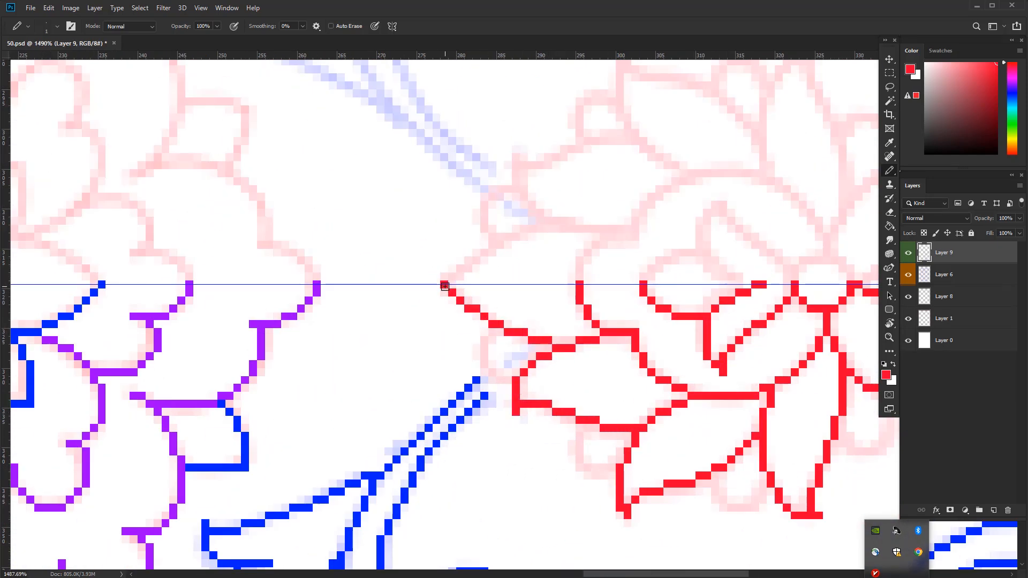
- Change the colour to green and trace the small rounded lobes between the large blossom's red petals
{"action": "left_click", "coordinate": [1013, 115]}
{"action": "left_click_drag", "start_coordinate": [448, 346], "coordinate": [492, 345]}
{"action": "mouse_move", "coordinate": [516, 329]}
{"action": "left_mouse_down"}
{"action": "mouse_move", "coordinate": [500, 381]}
{"action": "mouse_move", "coordinate": [526, 390]}
{"action": "mouse_move", "coordinate": [413, 360]}
{"action": "left_mouse_up"}
{"action": "left_click_drag", "start_coordinate": [596, 423], "coordinate": [676, 428]}
{"action": "mouse_move", "coordinate": [572, 384]}
{"action": "left_mouse_down"}
{"action": "mouse_move", "coordinate": [549, 418]}
{"action": "mouse_move", "coordinate": [596, 452]}
{"action": "left_mouse_up"}
{"action": "left_click_drag", "start_coordinate": [613, 442], "coordinate": [522, 441]}
{"action": "left_click_drag", "start_coordinate": [699, 482], "coordinate": [788, 482]}
{"action": "mouse_move", "coordinate": [579, 380]}
{"action": "left_mouse_down"}
{"action": "mouse_move", "coordinate": [642, 418]}
{"action": "mouse_move", "coordinate": [664, 367]}
{"action": "left_mouse_up"}
{"action": "left_click_drag", "start_coordinate": [632, 439], "coordinate": [568, 438]}
{"action": "left_click_drag", "start_coordinate": [668, 411], "coordinate": [739, 411]}
{"action": "mouse_move", "coordinate": [610, 370]}
{"action": "left_mouse_down"}
{"action": "mouse_move", "coordinate": [638, 386]}
{"action": "mouse_move", "coordinate": [698, 323]}
{"action": "left_mouse_up"}
{"action": "left_click_drag", "start_coordinate": [637, 471], "coordinate": [570, 472]}
{"action": "left_click_drag", "start_coordinate": [653, 378], "coordinate": [723, 378]}
{"action": "left_click_drag", "start_coordinate": [632, 385], "coordinate": [685, 358]}
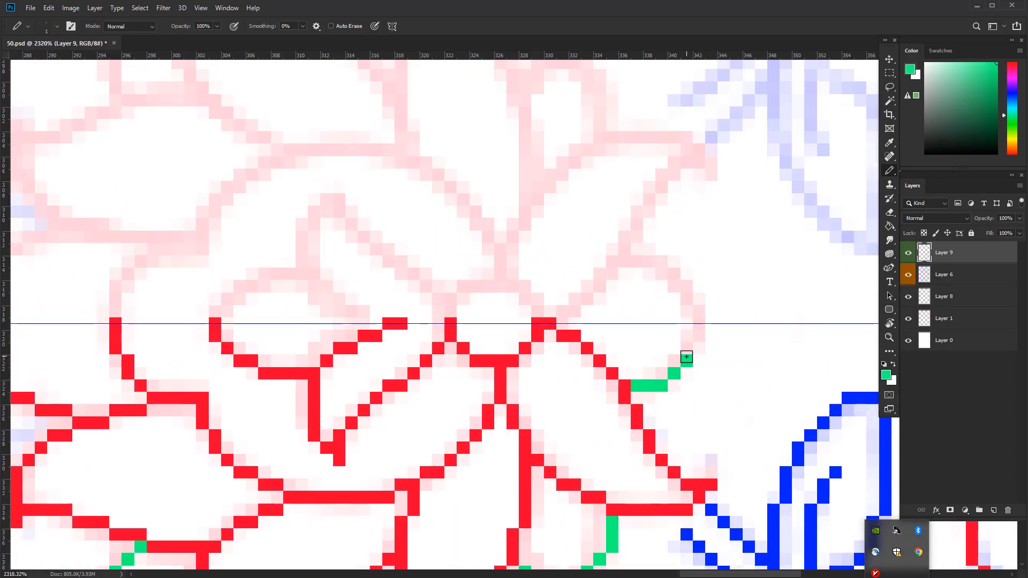
{"action": "left_click_drag", "start_coordinate": [685, 358], "coordinate": [701, 324]}
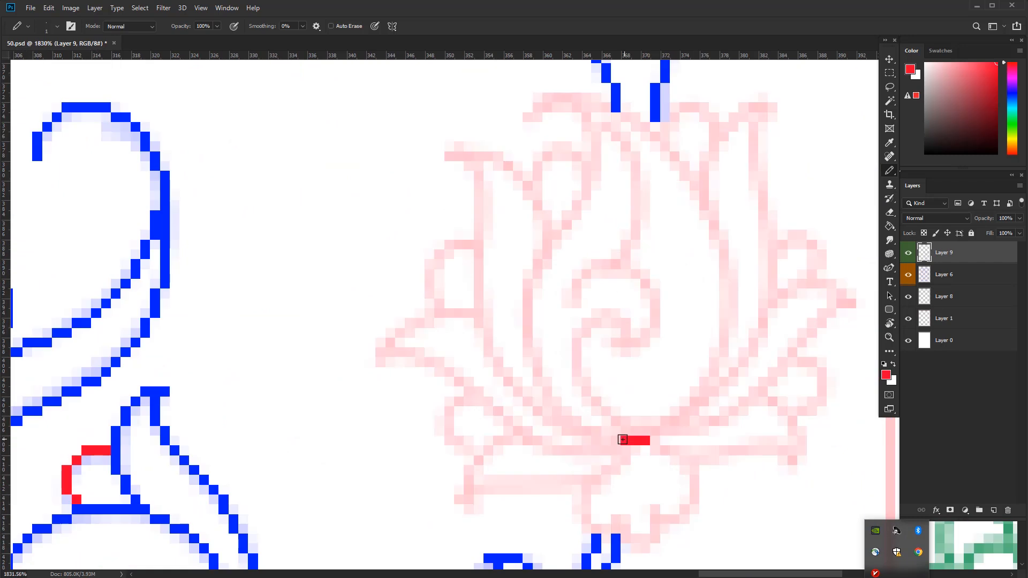
- Trace the right-hand curve of the bud-shaped flower's central petal in red, near the right border
{"action": "mouse_move", "coordinate": [625, 440]}
{"action": "left_mouse_down"}
{"action": "mouse_move", "coordinate": [684, 419]}
{"action": "mouse_move", "coordinate": [712, 385]}
{"action": "mouse_move", "coordinate": [734, 250]}
{"action": "left_mouse_up"}
{"action": "key", "text": "ctrl+z"}
{"action": "left_click_drag", "start_coordinate": [734, 244], "coordinate": [739, 304]}
{"action": "left_click_drag", "start_coordinate": [720, 265], "coordinate": [732, 297]}
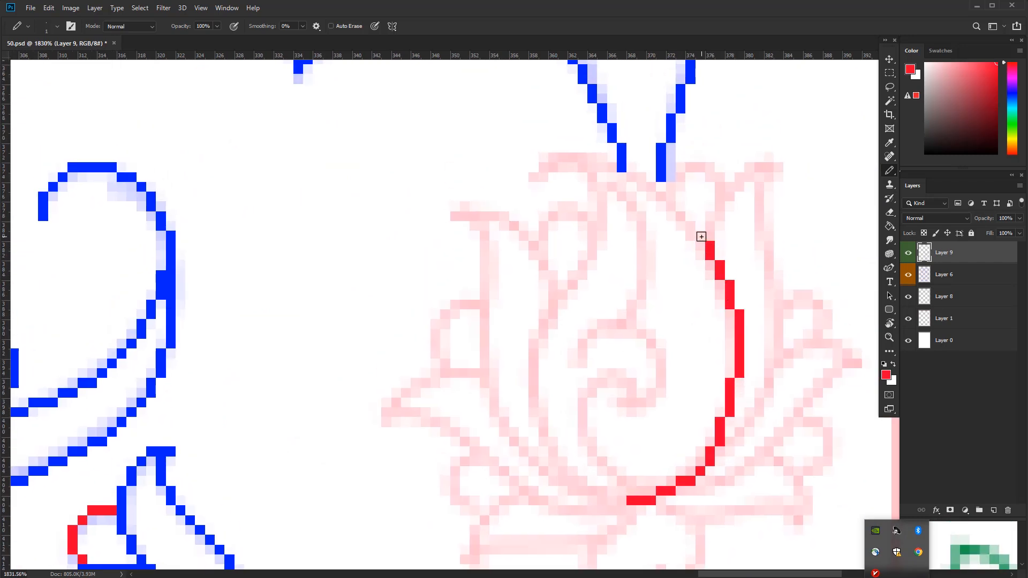
{"action": "mouse_move", "coordinate": [701, 236]}
{"action": "left_mouse_down"}
{"action": "mouse_move", "coordinate": [643, 176]}
{"action": "mouse_move", "coordinate": [569, 156]}
{"action": "mouse_move", "coordinate": [602, 215]}
{"action": "mouse_move", "coordinate": [580, 277]}
{"action": "mouse_move", "coordinate": [542, 324]}
{"action": "mouse_move", "coordinate": [541, 444]}
{"action": "mouse_move", "coordinate": [582, 491]}
{"action": "mouse_move", "coordinate": [624, 501]}
{"action": "left_mouse_up"}
- Trace the bud's inner swirl, hooked tip and left central petal edge in red
{"action": "scroll", "coordinate": [632, 498], "scroll_direction": "up", "scroll_amount": 1}
{"action": "mouse_move", "coordinate": [667, 483]}
{"action": "left_mouse_down"}
{"action": "mouse_move", "coordinate": [634, 471]}
{"action": "mouse_move", "coordinate": [593, 393]}
{"action": "mouse_move", "coordinate": [645, 388]}
{"action": "mouse_move", "coordinate": [645, 403]}
{"action": "left_mouse_up"}
{"action": "mouse_move", "coordinate": [633, 408]}
{"action": "left_mouse_down"}
{"action": "mouse_move", "coordinate": [668, 401]}
{"action": "mouse_move", "coordinate": [659, 330]}
{"action": "mouse_move", "coordinate": [582, 357]}
{"action": "mouse_move", "coordinate": [642, 292]}
{"action": "mouse_move", "coordinate": [655, 203]}
{"action": "mouse_move", "coordinate": [631, 166]}
{"action": "left_mouse_up"}
{"action": "scroll", "coordinate": [632, 166], "scroll_direction": "up", "scroll_amount": 1}
{"action": "mouse_move", "coordinate": [691, 396]}
{"action": "left_mouse_down"}
{"action": "mouse_move", "coordinate": [718, 338]}
{"action": "mouse_move", "coordinate": [737, 206]}
{"action": "mouse_move", "coordinate": [720, 96]}
{"action": "mouse_move", "coordinate": [656, 174]}
{"action": "left_mouse_up"}
- Trace the bud's right outer petals and the right sepal at its base in red
{"action": "mouse_move", "coordinate": [653, 464]}
{"action": "left_mouse_down"}
{"action": "mouse_move", "coordinate": [692, 441]}
{"action": "mouse_move", "coordinate": [814, 322]}
{"action": "mouse_move", "coordinate": [770, 295]}
{"action": "mouse_move", "coordinate": [738, 318]}
{"action": "left_mouse_up"}
{"action": "scroll", "coordinate": [763, 329], "scroll_direction": "down", "scroll_amount": 3}
{"action": "scroll", "coordinate": [682, 431], "scroll_direction": "up", "scroll_amount": 3}
{"action": "mouse_move", "coordinate": [659, 425]}
{"action": "left_mouse_down"}
{"action": "mouse_move", "coordinate": [722, 435]}
{"action": "mouse_move", "coordinate": [801, 424]}
{"action": "left_mouse_up"}
{"action": "mouse_move", "coordinate": [802, 436]}
{"action": "left_mouse_down"}
{"action": "mouse_move", "coordinate": [813, 404]}
{"action": "mouse_move", "coordinate": [785, 377]}
{"action": "left_mouse_up"}
{"action": "scroll", "coordinate": [786, 375], "scroll_direction": "down", "scroll_amount": 3}
{"action": "scroll", "coordinate": [650, 375], "scroll_direction": "up", "scroll_amount": 3}
- Trace the bud's left outer petals and the left sepal at its base in red, using a straight vertical edge
{"action": "left_click_drag", "start_coordinate": [650, 413], "coordinate": [581, 285]}
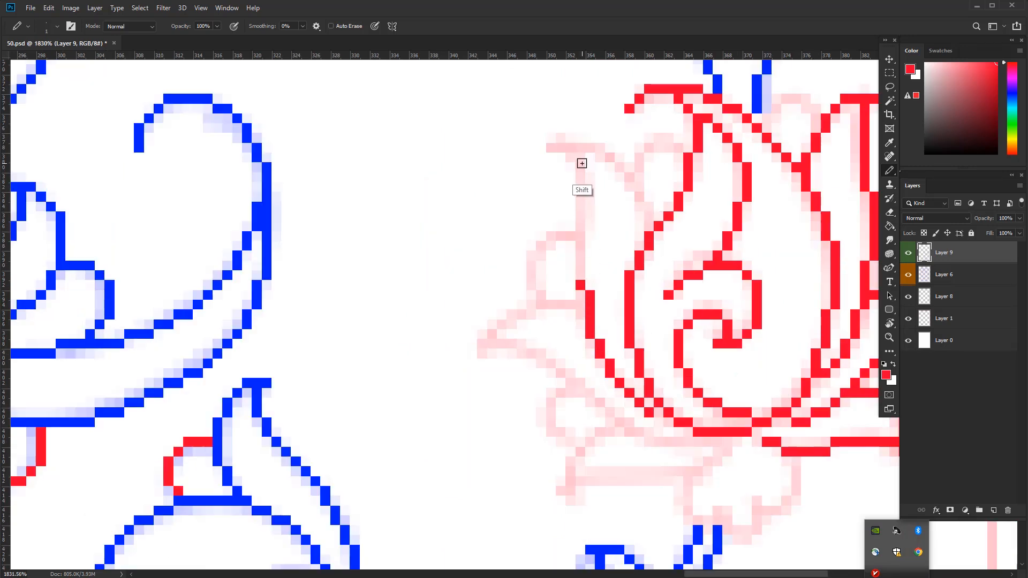
{"action": "left_click", "coordinate": [582, 147], "text": "shift"}
{"action": "mouse_move", "coordinate": [581, 147]}
{"action": "left_mouse_down"}
{"action": "mouse_move", "coordinate": [616, 160]}
{"action": "mouse_move", "coordinate": [647, 215]}
{"action": "left_mouse_up"}
{"action": "mouse_move", "coordinate": [632, 430]}
{"action": "left_mouse_down"}
{"action": "mouse_move", "coordinate": [550, 358]}
{"action": "mouse_move", "coordinate": [571, 372]}
{"action": "mouse_move", "coordinate": [490, 345]}
{"action": "mouse_move", "coordinate": [552, 307]}
{"action": "left_mouse_up"}
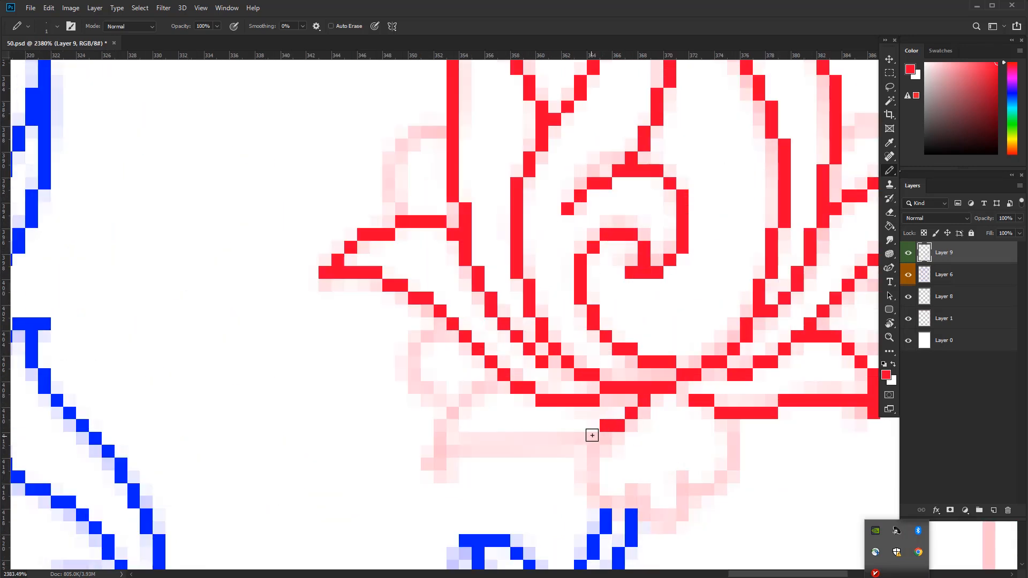
{"action": "mouse_move", "coordinate": [592, 432]}
{"action": "left_mouse_down"}
{"action": "mouse_move", "coordinate": [455, 441]}
{"action": "mouse_move", "coordinate": [457, 398]}
{"action": "left_mouse_up"}
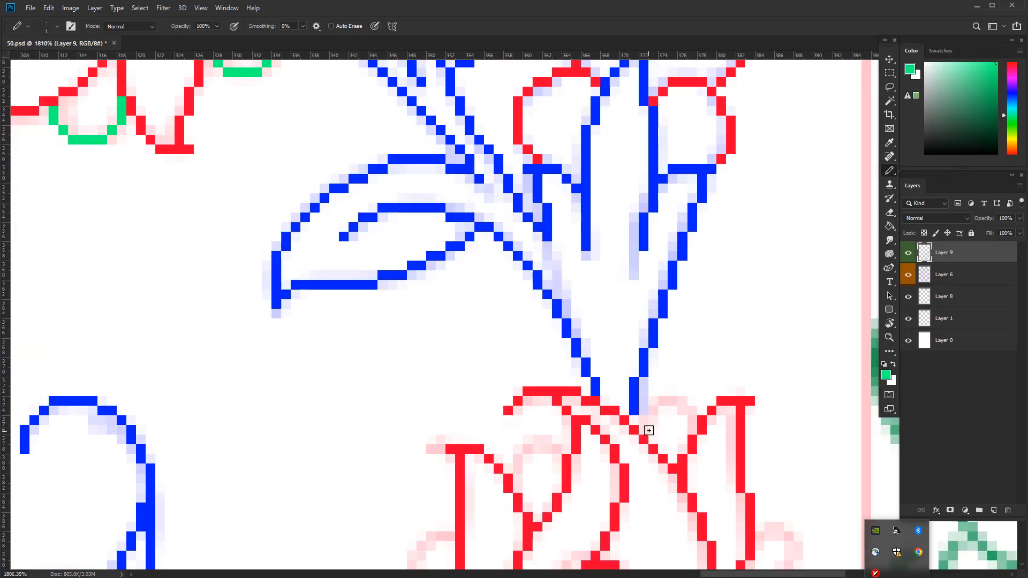
- Trace the small rounded lobes along the bud's top, left side and base in green
{"action": "mouse_move", "coordinate": [645, 432]}
{"action": "left_mouse_down"}
{"action": "mouse_move", "coordinate": [693, 424]}
{"action": "mouse_move", "coordinate": [755, 360]}
{"action": "left_mouse_up"}
{"action": "left_click_drag", "start_coordinate": [620, 387], "coordinate": [569, 408]}
{"action": "mouse_move", "coordinate": [515, 482]}
{"action": "left_mouse_down"}
{"action": "mouse_move", "coordinate": [475, 501]}
{"action": "mouse_move", "coordinate": [483, 530]}
{"action": "left_mouse_up"}
{"action": "scroll", "coordinate": [519, 432], "scroll_direction": "down", "scroll_amount": 5}
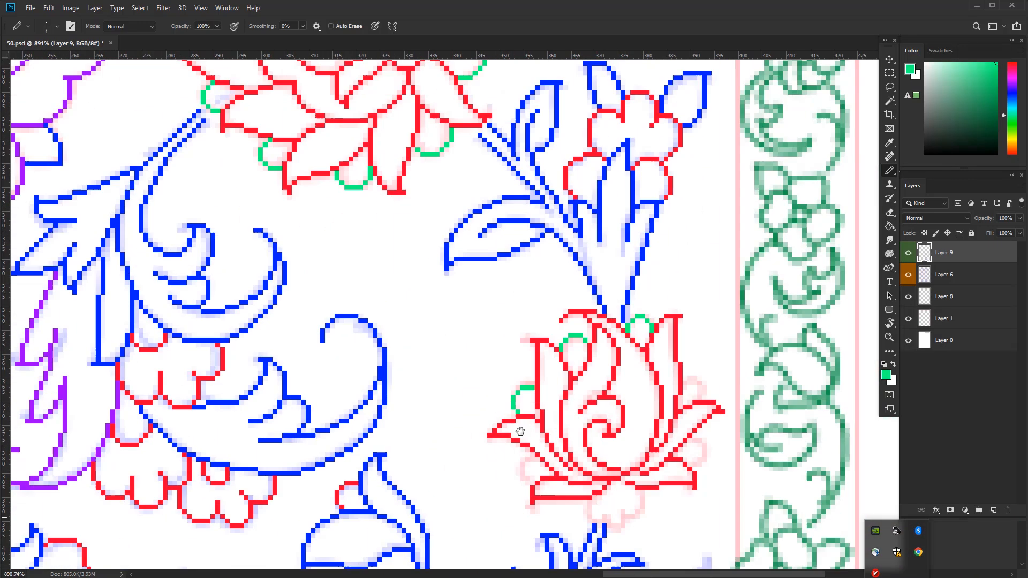
{"action": "scroll", "coordinate": [519, 432], "scroll_direction": "up", "scroll_amount": 5}
{"action": "mouse_move", "coordinate": [554, 415]}
{"action": "left_mouse_down"}
{"action": "mouse_move", "coordinate": [530, 424]}
{"action": "mouse_move", "coordinate": [526, 464]}
{"action": "mouse_move", "coordinate": [535, 472]}
{"action": "left_mouse_up"}
{"action": "left_click_drag", "start_coordinate": [658, 500], "coordinate": [524, 421]}
{"action": "mouse_move", "coordinate": [524, 420]}
{"action": "left_mouse_down"}
{"action": "mouse_move", "coordinate": [546, 460]}
{"action": "mouse_move", "coordinate": [572, 470]}
{"action": "mouse_move", "coordinate": [640, 419]}
{"action": "mouse_move", "coordinate": [666, 362]}
{"action": "left_mouse_up"}
- Undo the last stroke and trace the two rounded lobes on the bud's right side in green
{"action": "scroll", "coordinate": [640, 418], "scroll_direction": "up", "scroll_amount": 3}
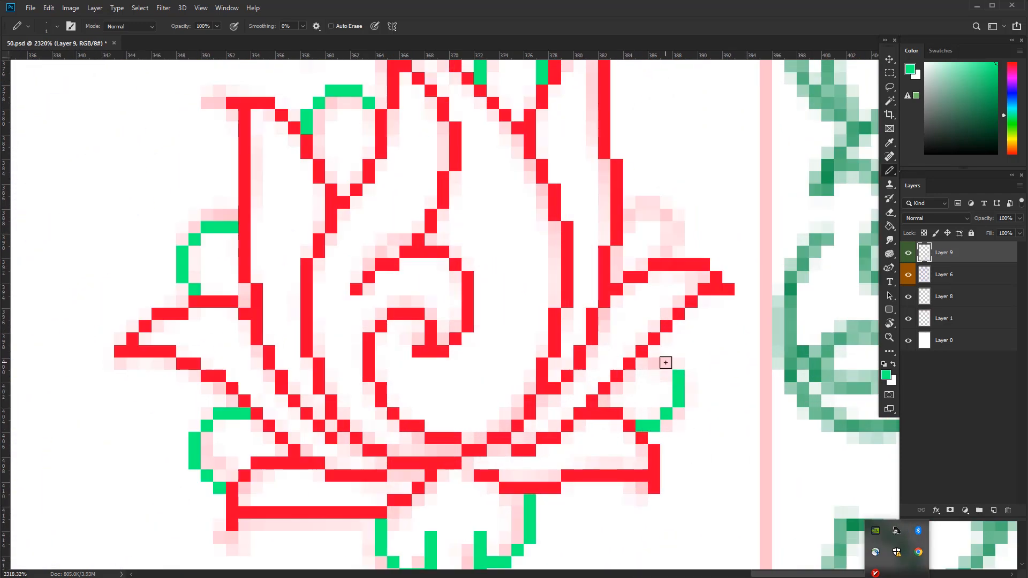
{"action": "key", "text": "ctrl+z"}
{"action": "mouse_move", "coordinate": [680, 401]}
{"action": "left_mouse_down"}
{"action": "mouse_move", "coordinate": [661, 367]}
{"action": "mouse_move", "coordinate": [643, 365]}
{"action": "left_mouse_up"}
{"action": "scroll", "coordinate": [654, 369], "scroll_direction": "up", "scroll_amount": 3}
{"action": "scroll", "coordinate": [656, 370], "scroll_direction": "down", "scroll_amount": 4}
{"action": "scroll", "coordinate": [657, 371], "scroll_direction": "up", "scroll_amount": 4}
{"action": "left_click_drag", "start_coordinate": [630, 399], "coordinate": [674, 418]}
- Trace the right half of the hanging bell flower's cap in red beside the vertical guide, and its inner petal in purple
{"action": "scroll", "coordinate": [674, 417], "scroll_direction": "down", "scroll_amount": 6}
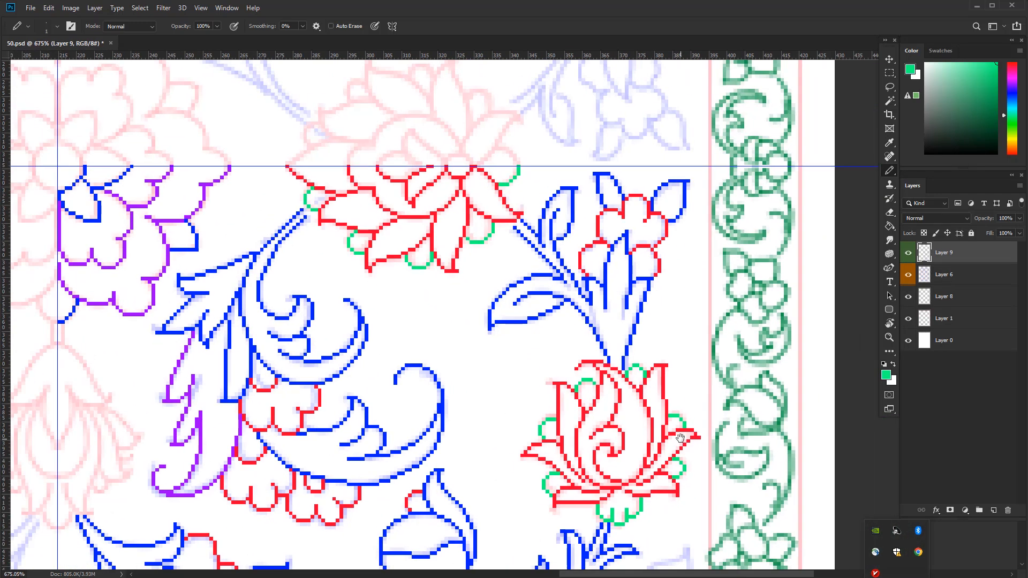
{"action": "left_click", "coordinate": [628, 273], "text": "alt"}
{"action": "scroll", "coordinate": [457, 276], "scroll_direction": "left", "scroll_amount": 3}
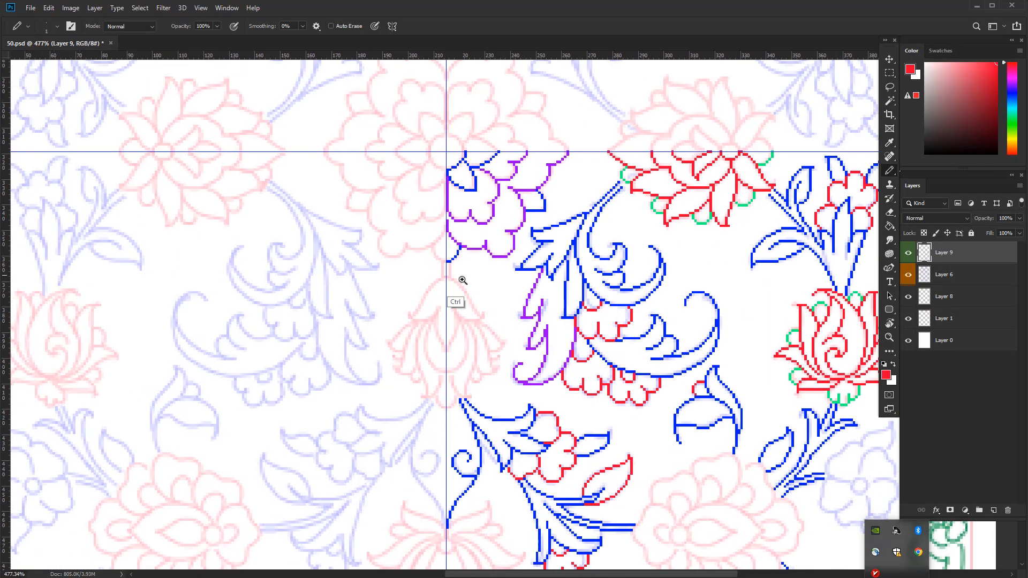
{"action": "scroll", "coordinate": [457, 276], "scroll_direction": "up", "scroll_amount": 4}
{"action": "mouse_move", "coordinate": [456, 263]}
{"action": "left_mouse_down"}
{"action": "mouse_move", "coordinate": [457, 308]}
{"action": "mouse_move", "coordinate": [488, 320]}
{"action": "mouse_move", "coordinate": [540, 412]}
{"action": "mouse_move", "coordinate": [563, 428]}
{"action": "mouse_move", "coordinate": [508, 441]}
{"action": "mouse_move", "coordinate": [468, 412]}
{"action": "mouse_move", "coordinate": [482, 433]}
{"action": "mouse_move", "coordinate": [449, 542]}
{"action": "left_mouse_up"}
{"action": "scroll", "coordinate": [528, 425], "scroll_direction": "down", "scroll_amount": 2}
{"action": "mouse_move", "coordinate": [489, 338]}
{"action": "left_mouse_down"}
{"action": "mouse_move", "coordinate": [502, 385]}
{"action": "mouse_move", "coordinate": [506, 378]}
{"action": "mouse_move", "coordinate": [491, 443]}
{"action": "mouse_move", "coordinate": [474, 464]}
{"action": "mouse_move", "coordinate": [432, 476]}
{"action": "left_mouse_up"}
{"action": "scroll", "coordinate": [508, 410], "scroll_direction": "up", "scroll_amount": 2}
{"action": "scroll", "coordinate": [557, 272], "scroll_direction": "down", "scroll_amount": 5}
- Sample the green and trace the long lower petal of the hanging flower beneath the purple curve
{"action": "left_click", "coordinate": [514, 299], "text": "alt"}
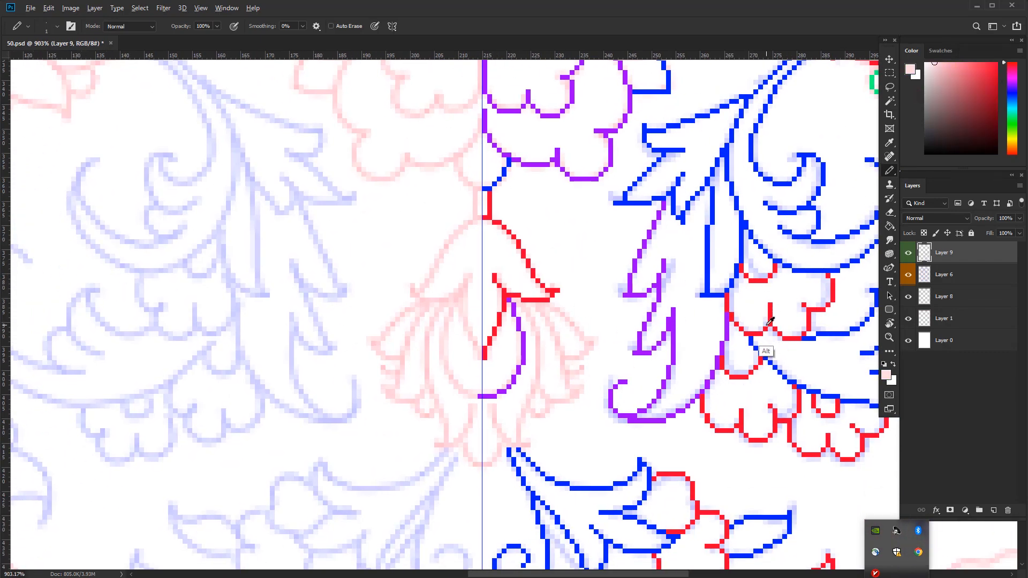
{"action": "scroll", "coordinate": [541, 402], "scroll_direction": "down", "scroll_amount": 6}
{"action": "left_click", "coordinate": [725, 237], "text": "alt"}
{"action": "scroll", "coordinate": [525, 366], "scroll_direction": "up", "scroll_amount": 12}
{"action": "mouse_move", "coordinate": [508, 347]}
{"action": "left_mouse_down"}
{"action": "mouse_move", "coordinate": [562, 397]}
{"action": "mouse_move", "coordinate": [558, 280]}
{"action": "mouse_move", "coordinate": [563, 347]}
{"action": "mouse_move", "coordinate": [543, 459]}
{"action": "mouse_move", "coordinate": [515, 454]}
{"action": "mouse_move", "coordinate": [492, 392]}
{"action": "left_mouse_up"}
{"action": "scroll", "coordinate": [557, 400], "scroll_direction": "down", "scroll_amount": 3}
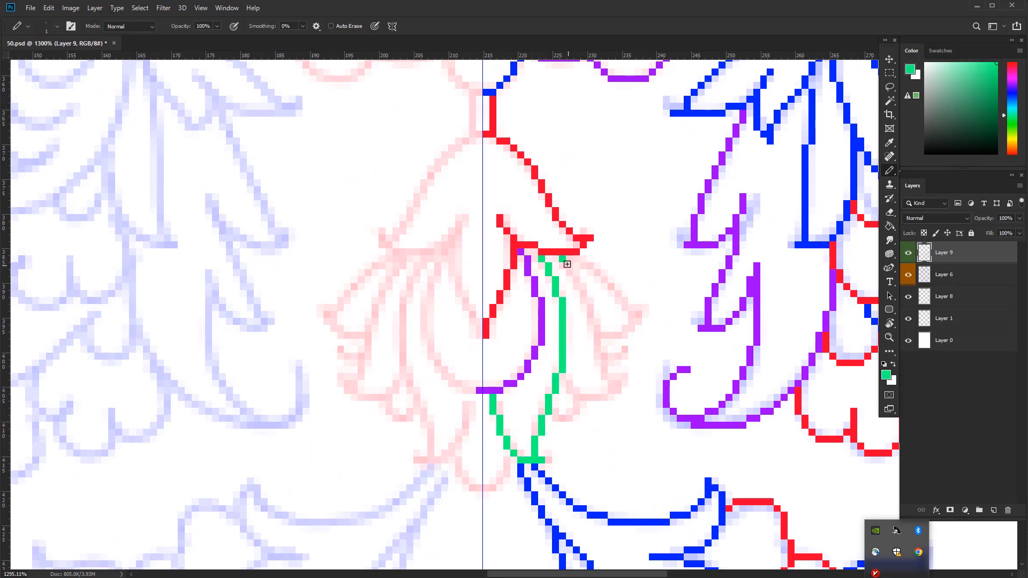
{"action": "left_click_drag", "start_coordinate": [567, 264], "coordinate": [602, 366]}
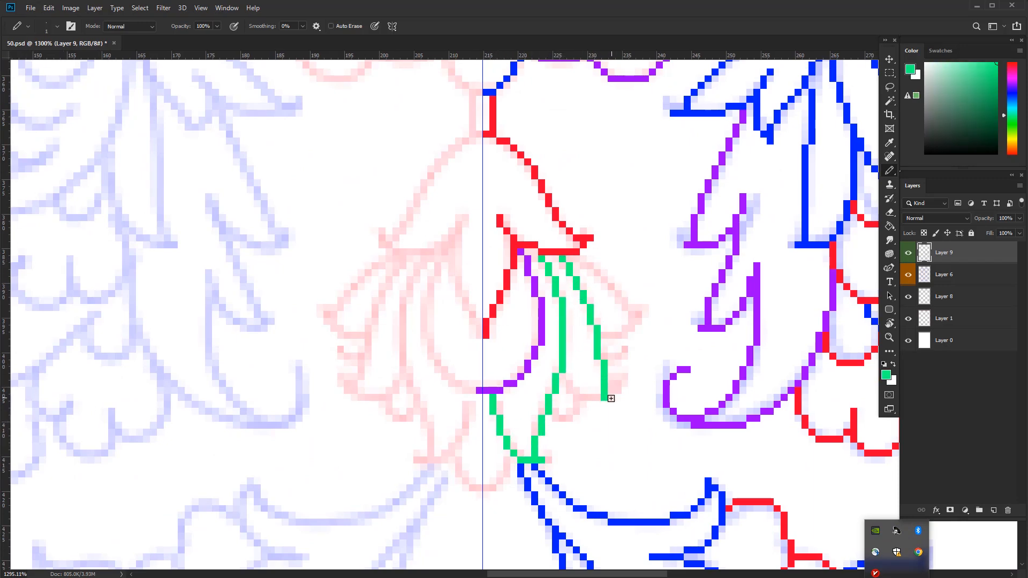
{"action": "left_click", "coordinate": [589, 388], "text": "alt"}
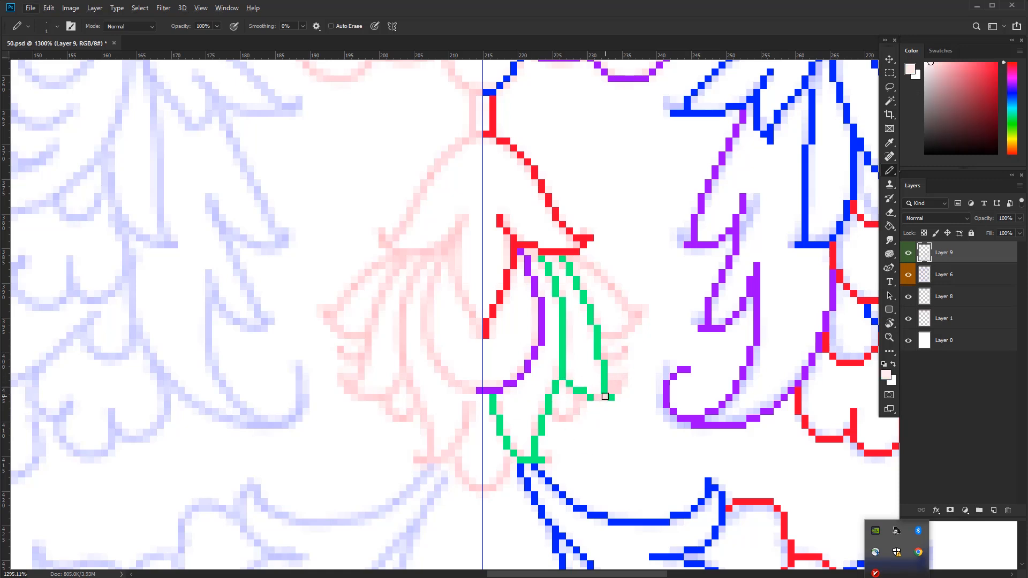
{"action": "key", "text": "ctrl+z"}
{"action": "key", "text": "ctrl+z"}
{"action": "key", "text": "ctrl+z"}
{"action": "mouse_move", "coordinate": [605, 398]}
{"action": "left_mouse_down"}
{"action": "mouse_move", "coordinate": [600, 359]}
{"action": "mouse_move", "coordinate": [584, 303]}
{"action": "mouse_move", "coordinate": [599, 335]}
{"action": "mouse_move", "coordinate": [596, 392]}
{"action": "mouse_move", "coordinate": [570, 382]}
{"action": "left_mouse_up"}
{"action": "key", "text": "ctrl+z"}
{"action": "key", "text": "ctrl+z"}
{"action": "key", "text": "ctrl+z"}
- Sample the green and trace the hanging flower's narrow side petal and the outer edge of its flared petal
{"action": "left_click", "coordinate": [592, 328], "text": "alt"}
{"action": "left_click", "coordinate": [595, 332], "text": "alt"}
{"action": "left_click", "coordinate": [598, 343], "text": "alt"}
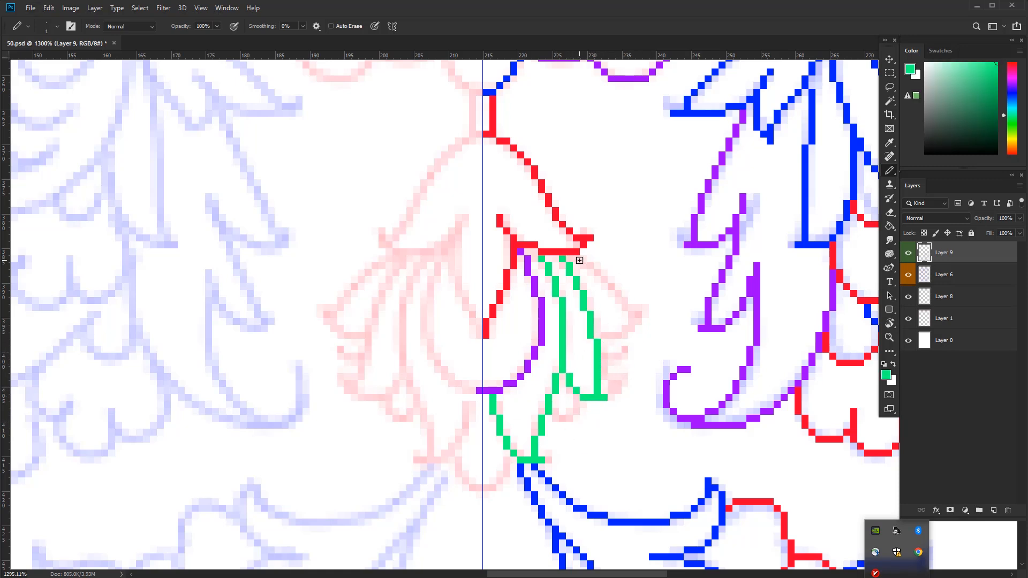
{"action": "left_click_drag", "start_coordinate": [579, 260], "coordinate": [591, 267]}
{"action": "left_click_drag", "start_coordinate": [627, 318], "coordinate": [627, 329]}
- Correct single pixels along the flared outer petal, alternating between the sampled pale pink and green
{"action": "left_click", "coordinate": [622, 304], "text": "alt"}
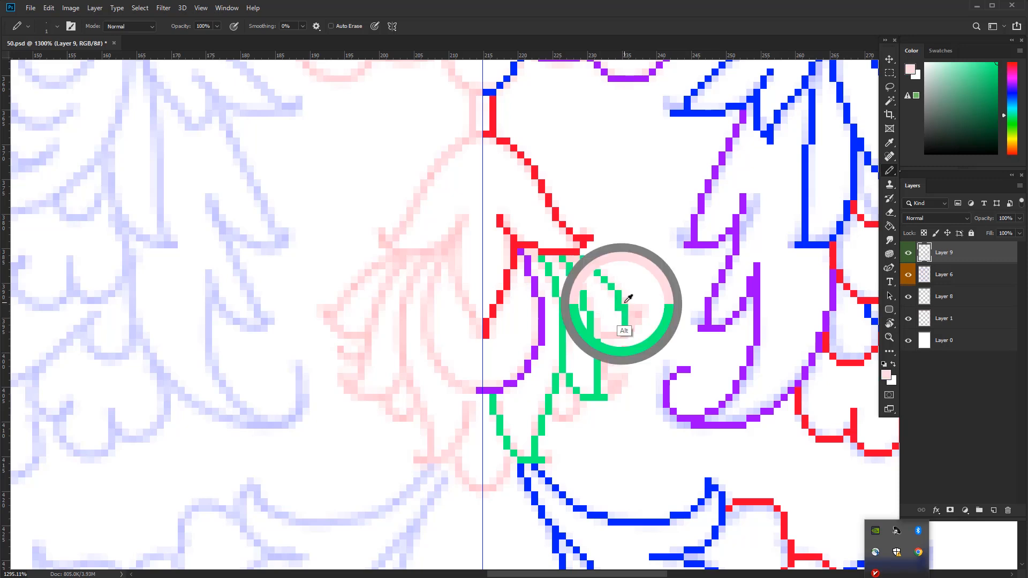
{"action": "left_click", "coordinate": [625, 308]}
{"action": "left_click", "coordinate": [618, 294]}
{"action": "left_click", "coordinate": [619, 301], "text": "alt"}
{"action": "left_click", "coordinate": [612, 294]}
{"action": "left_click", "coordinate": [619, 308]}
{"action": "left_click", "coordinate": [590, 343]}
{"action": "left_click", "coordinate": [603, 336], "text": "alt"}
{"action": "left_click", "coordinate": [597, 342]}
- Sample the red and trace the small rounded lobe between the hanging flower's green petals
{"action": "left_click", "coordinate": [508, 278], "text": "alt"}
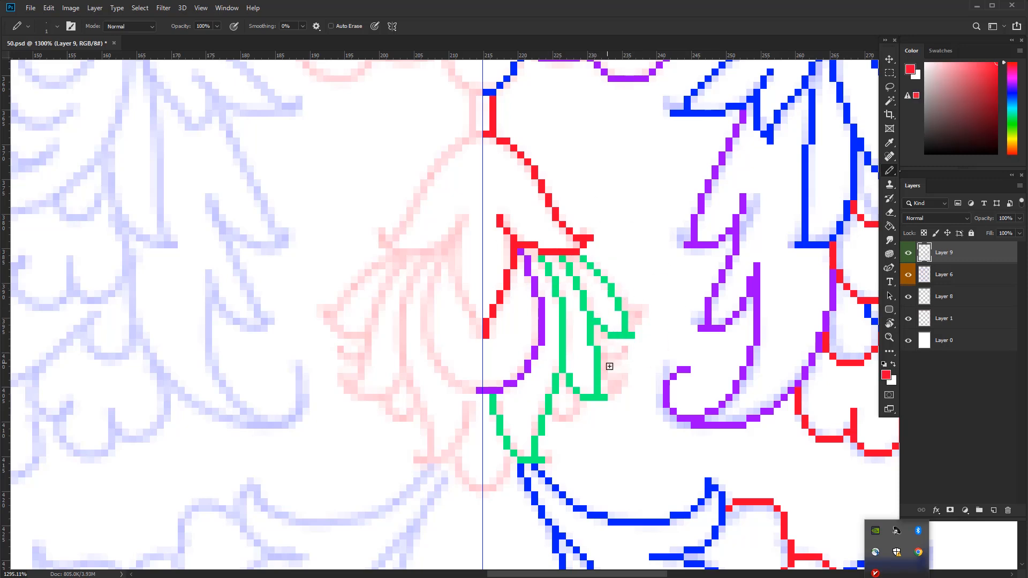
{"action": "left_click_drag", "start_coordinate": [576, 398], "coordinate": [558, 418]}
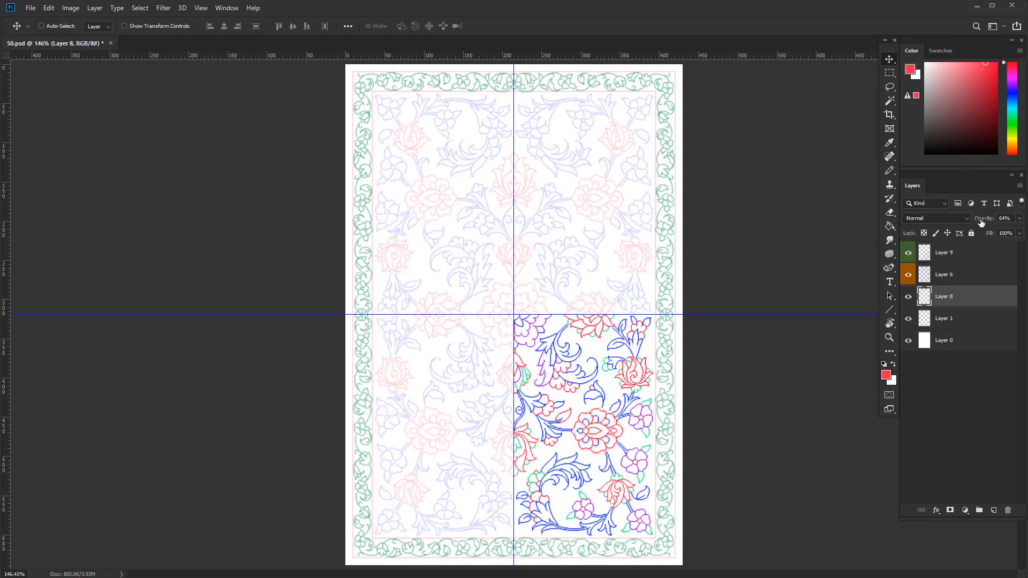
- Label the new Layer 10 green and Layer 8 orange, and make Layer 10 the active layer
{"action": "right_click", "coordinate": [909, 297]}
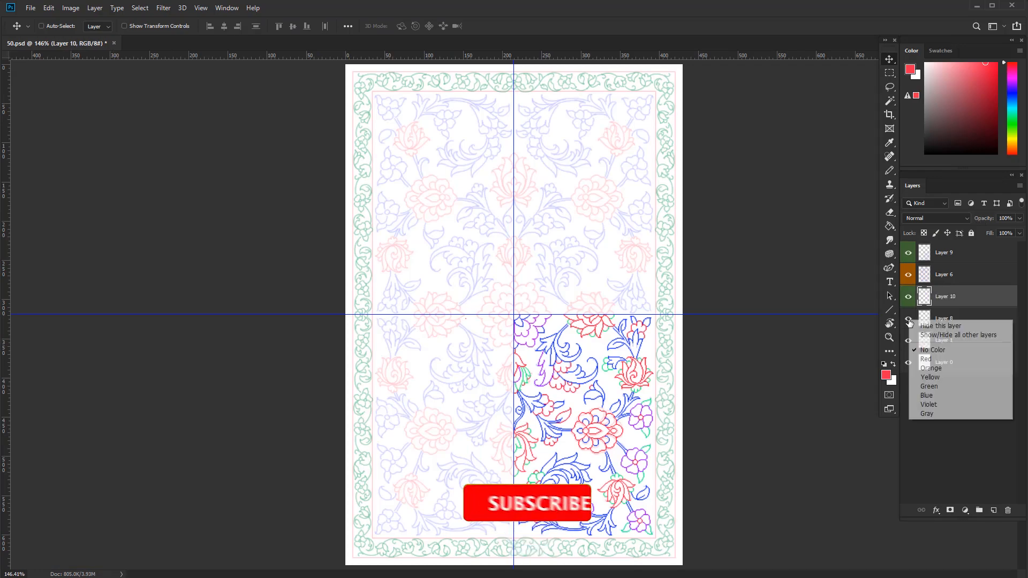
{"action": "left_click", "coordinate": [935, 360]}
{"action": "key", "text": "alt+bracketleft"}
{"action": "left_click", "coordinate": [908, 296]}
{"action": "left_click", "coordinate": [908, 296]}
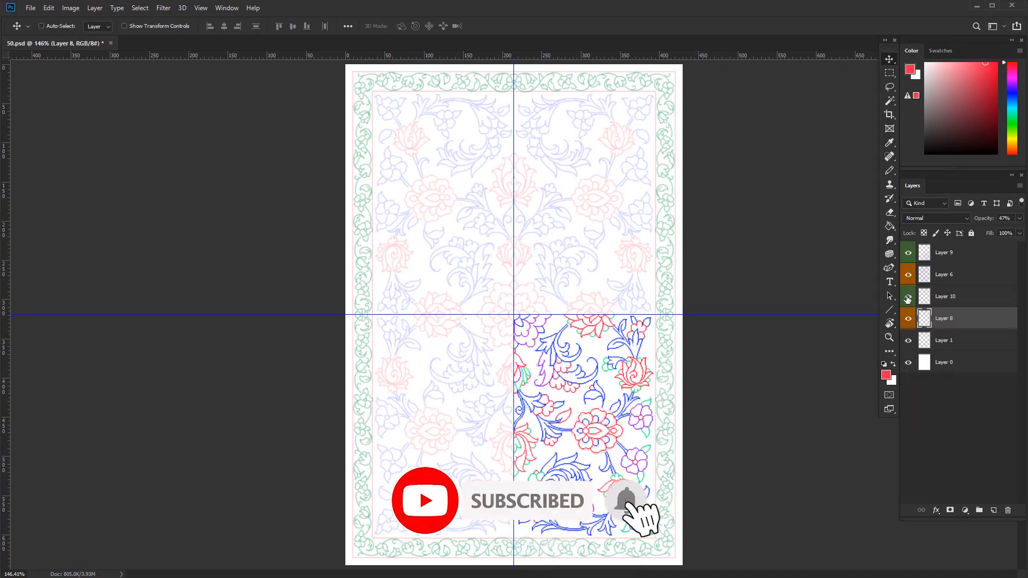
{"action": "left_click", "coordinate": [908, 296]}
{"action": "left_click", "coordinate": [908, 296]}
{"action": "left_click", "coordinate": [946, 297]}
- Trace the right half of the bottom border's small flower at the vertical guide, with red petals and a blue centre
{"action": "left_click_drag", "start_coordinate": [535, 565], "coordinate": [609, 429]}
{"action": "key", "text": "b"}
{"action": "mouse_move", "coordinate": [514, 422]}
{"action": "left_mouse_down"}
{"action": "mouse_move", "coordinate": [549, 428]}
{"action": "mouse_move", "coordinate": [500, 439]}
{"action": "mouse_move", "coordinate": [519, 393]}
{"action": "left_mouse_up"}
{"action": "left_click", "coordinate": [774, 283], "text": "alt"}
{"action": "left_click", "coordinate": [667, 234], "text": "alt"}
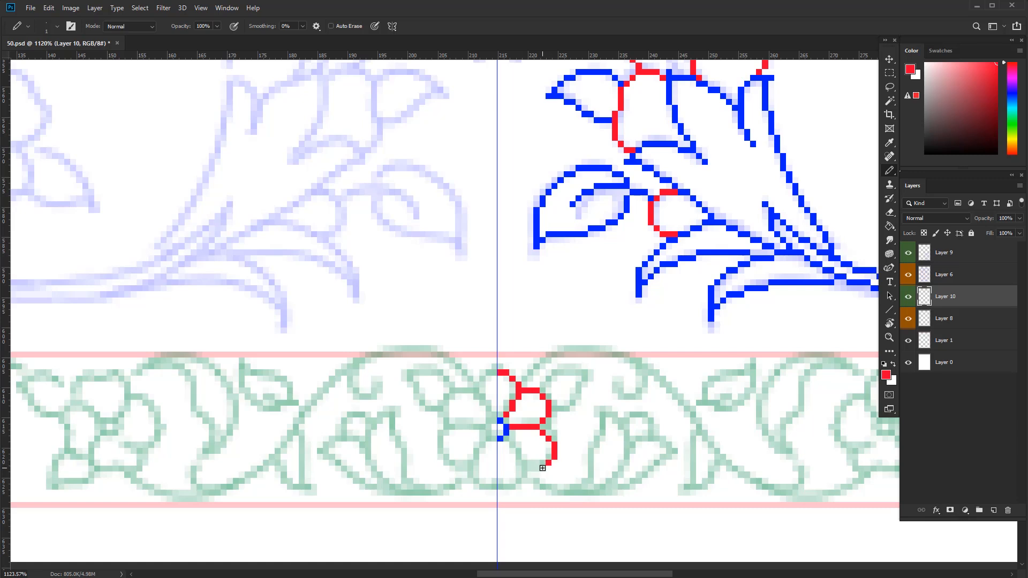
{"action": "key", "text": "ctrl+z"}
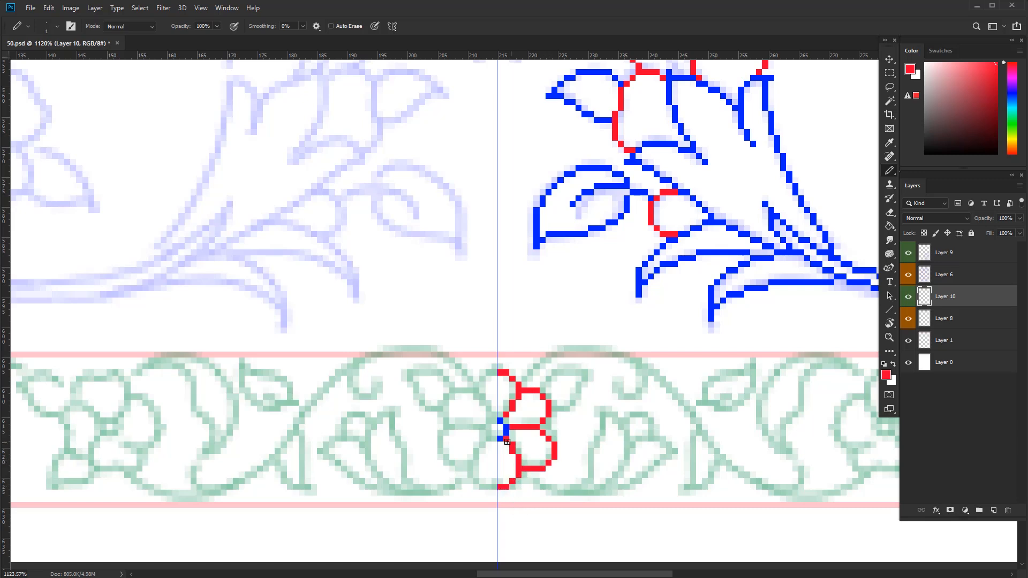
- Sample the blue and trace the bottom border's vine from the central flower to the next one, including its forked leaf and curl
{"action": "left_click", "coordinate": [506, 431], "text": "alt"}
{"action": "left_click", "coordinate": [525, 379]}
{"action": "left_click_drag", "start_coordinate": [576, 353], "coordinate": [622, 354]}
{"action": "left_click", "coordinate": [909, 340]}
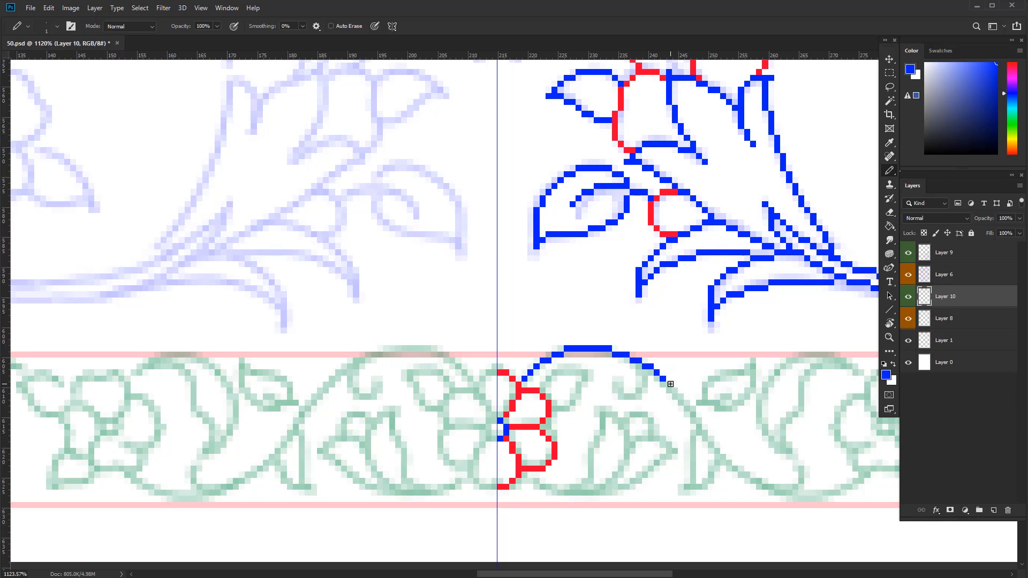
{"action": "mouse_move", "coordinate": [693, 416]}
{"action": "left_mouse_down"}
{"action": "mouse_move", "coordinate": [684, 488]}
{"action": "mouse_move", "coordinate": [711, 469]}
{"action": "mouse_move", "coordinate": [713, 446]}
{"action": "mouse_move", "coordinate": [627, 425]}
{"action": "left_mouse_up"}
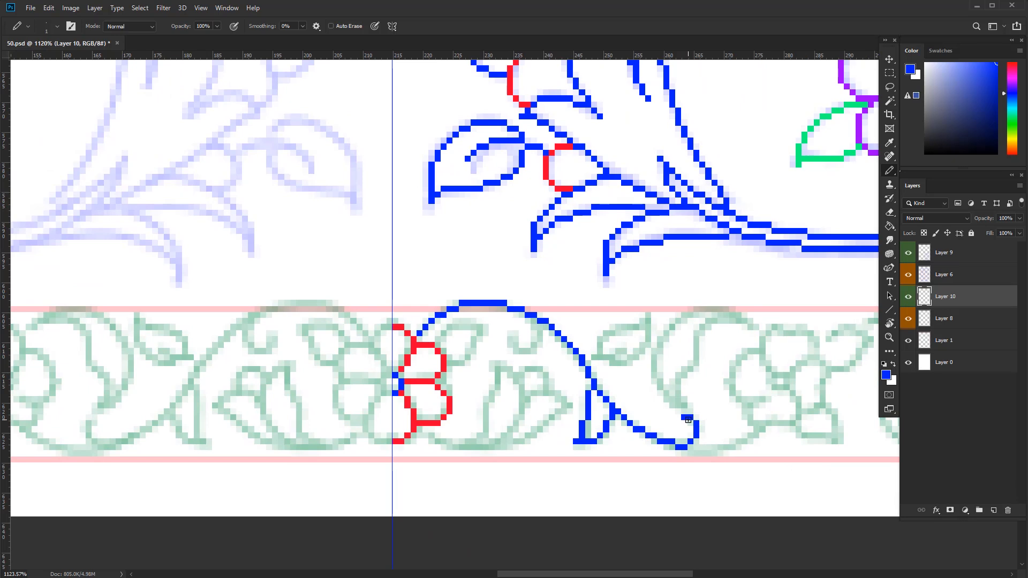
{"action": "key", "text": "ctrl+z"}
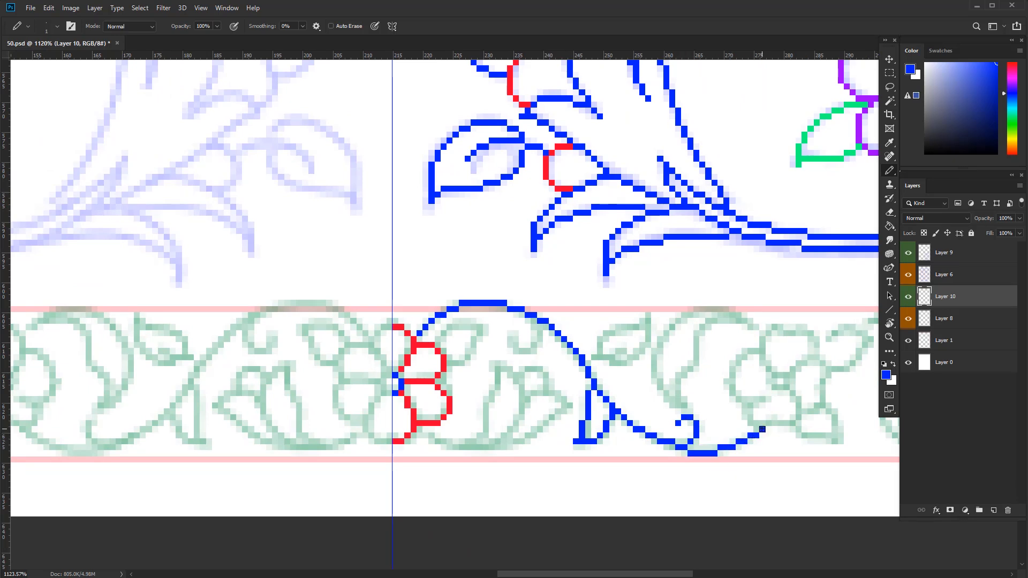
{"action": "left_click_drag", "start_coordinate": [762, 429], "coordinate": [686, 465]}
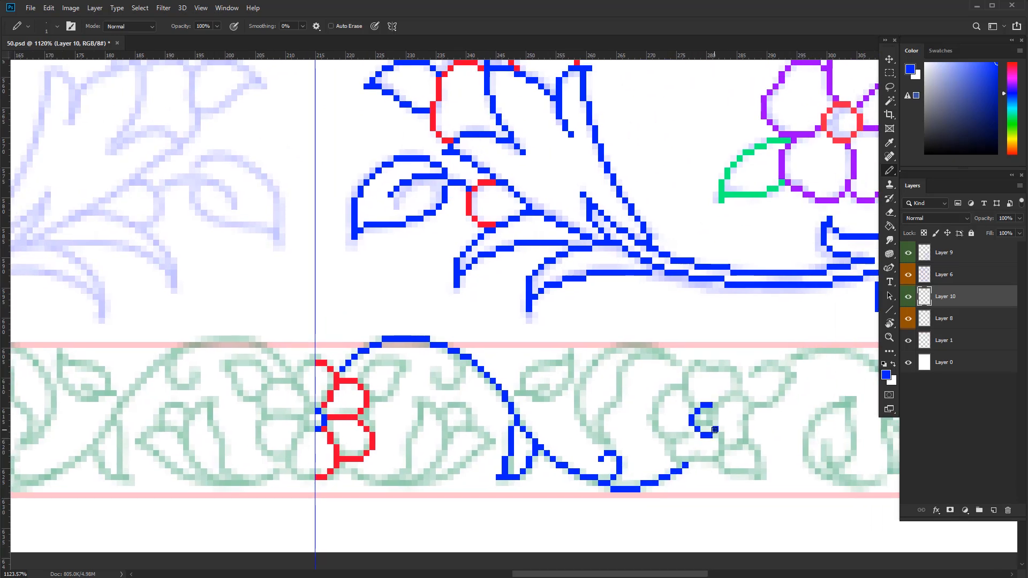
- Trace the bottom border's next small flower with a blue centre and red petals
{"action": "left_click_drag", "start_coordinate": [715, 430], "coordinate": [716, 411]}
{"action": "left_click", "coordinate": [373, 439], "text": "alt"}
{"action": "mouse_move", "coordinate": [715, 406]}
{"action": "left_mouse_down"}
{"action": "mouse_move", "coordinate": [733, 373]}
{"action": "mouse_move", "coordinate": [710, 361]}
{"action": "mouse_move", "coordinate": [686, 375]}
{"action": "mouse_move", "coordinate": [687, 396]}
{"action": "left_mouse_up"}
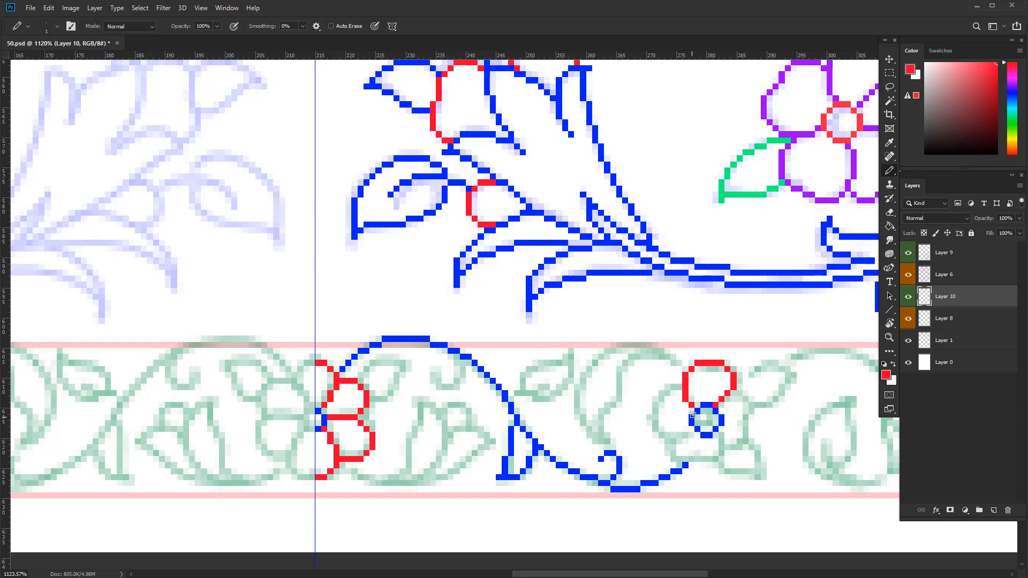
{"action": "key", "text": "ctrl+z"}
{"action": "left_click", "coordinate": [691, 400]}
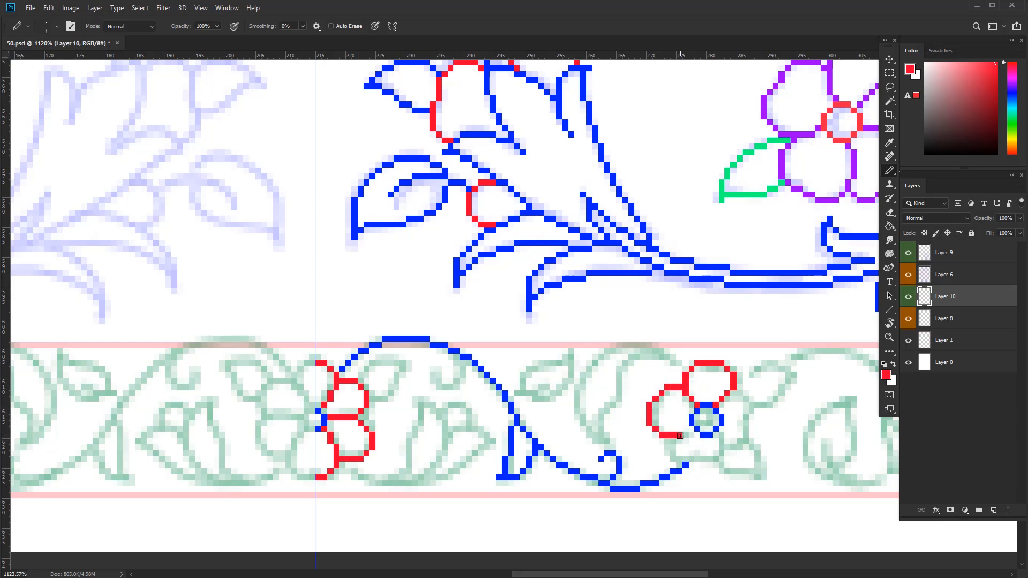
{"action": "key", "text": "ctrl+z"}
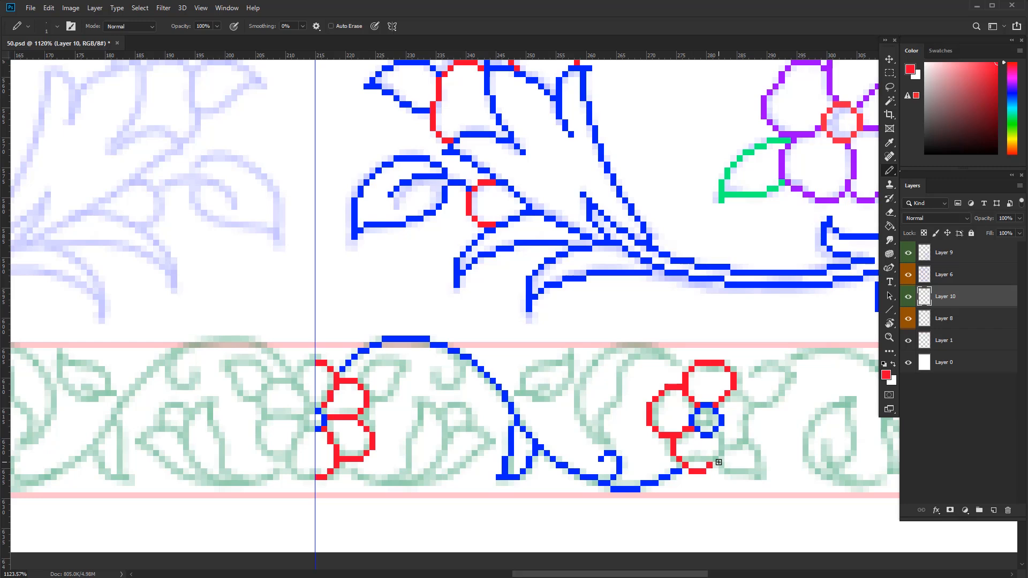
{"action": "scroll", "coordinate": [718, 443], "scroll_direction": "right", "scroll_amount": 2}
{"action": "scroll", "coordinate": [678, 439], "scroll_direction": "down", "scroll_amount": 1}
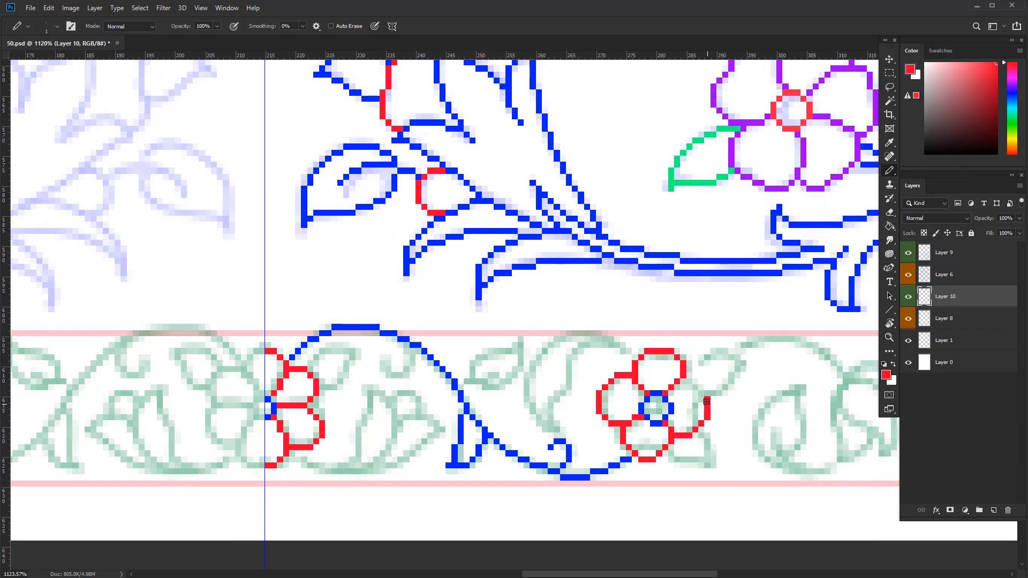
- Sample the blue and trace the arching vine beyond the flower and the lily-shaped leaf beside the central flower
{"action": "left_click", "coordinate": [622, 458], "text": "alt"}
{"action": "left_click_drag", "start_coordinate": [690, 376], "coordinate": [703, 361]}
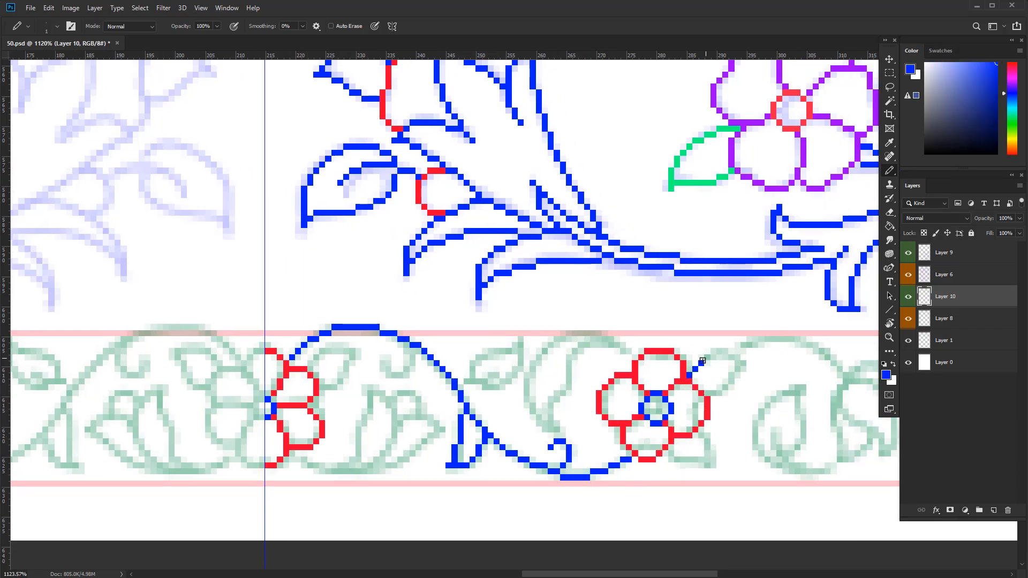
{"action": "mouse_move", "coordinate": [757, 332]}
{"action": "left_mouse_down"}
{"action": "mouse_move", "coordinate": [804, 339]}
{"action": "mouse_move", "coordinate": [728, 360]}
{"action": "left_mouse_up"}
{"action": "left_click_drag", "start_coordinate": [346, 460], "coordinate": [359, 475]}
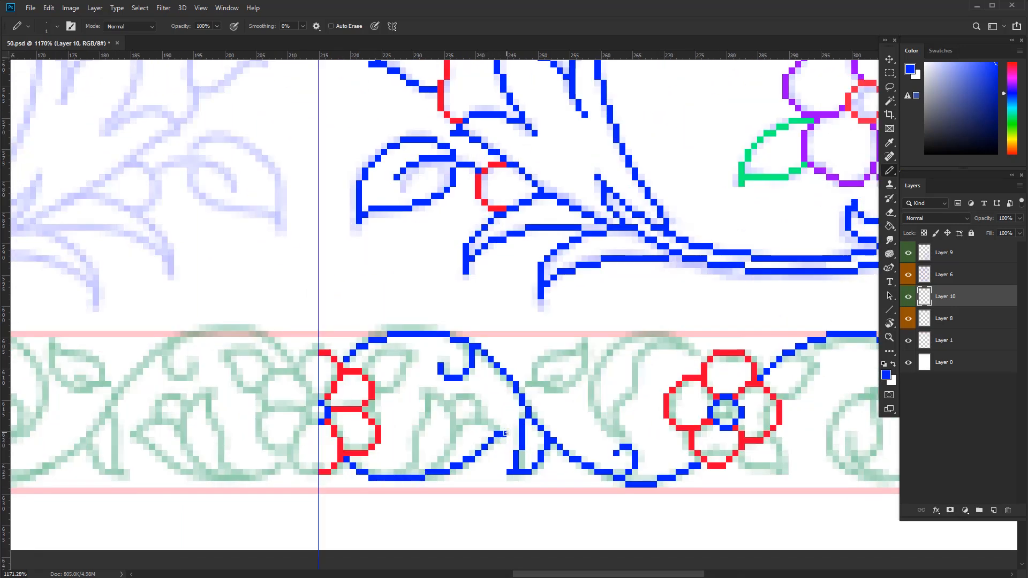
{"action": "left_click_drag", "start_coordinate": [505, 432], "coordinate": [466, 429]}
{"action": "left_click_drag", "start_coordinate": [437, 464], "coordinate": [453, 416]}
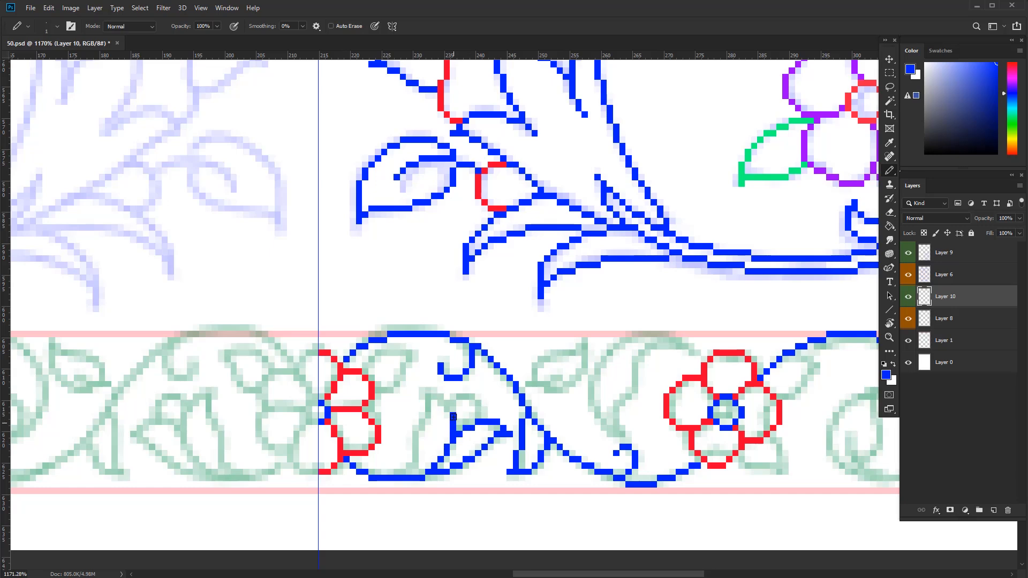
{"action": "left_click_drag", "start_coordinate": [490, 487], "coordinate": [485, 476]}
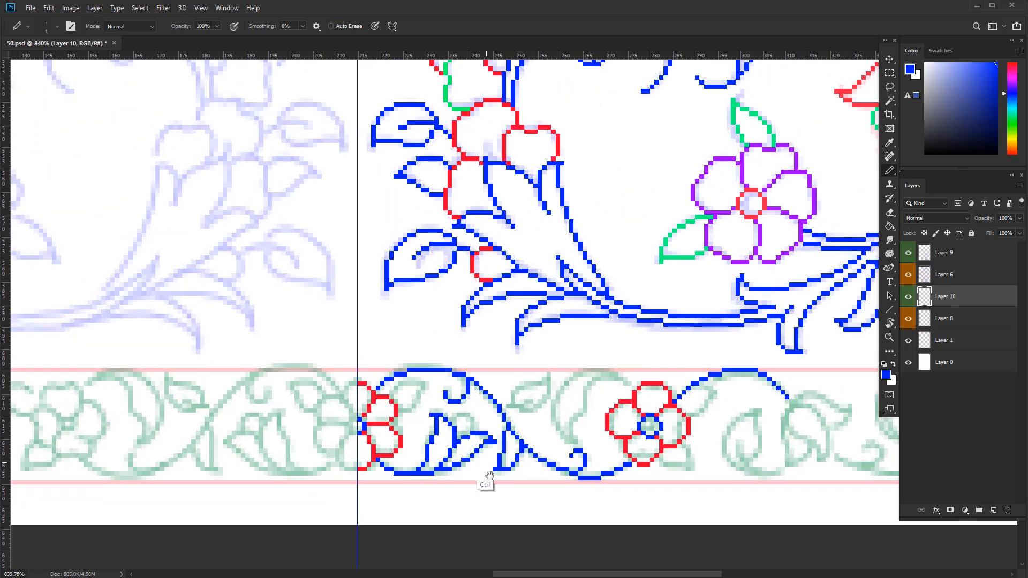
- Trace the lily's top petals in red and the leaves between it and the border flower in blue
{"action": "left_click", "coordinate": [615, 441], "text": "alt"}
{"action": "mouse_move", "coordinate": [448, 417]}
{"action": "left_mouse_down"}
{"action": "mouse_move", "coordinate": [475, 413]}
{"action": "mouse_move", "coordinate": [499, 433]}
{"action": "left_mouse_up"}
{"action": "mouse_move", "coordinate": [553, 416]}
{"action": "left_mouse_down"}
{"action": "mouse_move", "coordinate": [518, 401]}
{"action": "mouse_move", "coordinate": [531, 405]}
{"action": "mouse_move", "coordinate": [549, 350]}
{"action": "mouse_move", "coordinate": [503, 435]}
{"action": "mouse_move", "coordinate": [541, 377]}
{"action": "left_mouse_up"}
{"action": "left_click", "coordinate": [497, 398], "text": "alt"}
{"action": "scroll", "coordinate": [672, 386], "scroll_direction": "right", "scroll_amount": 2}
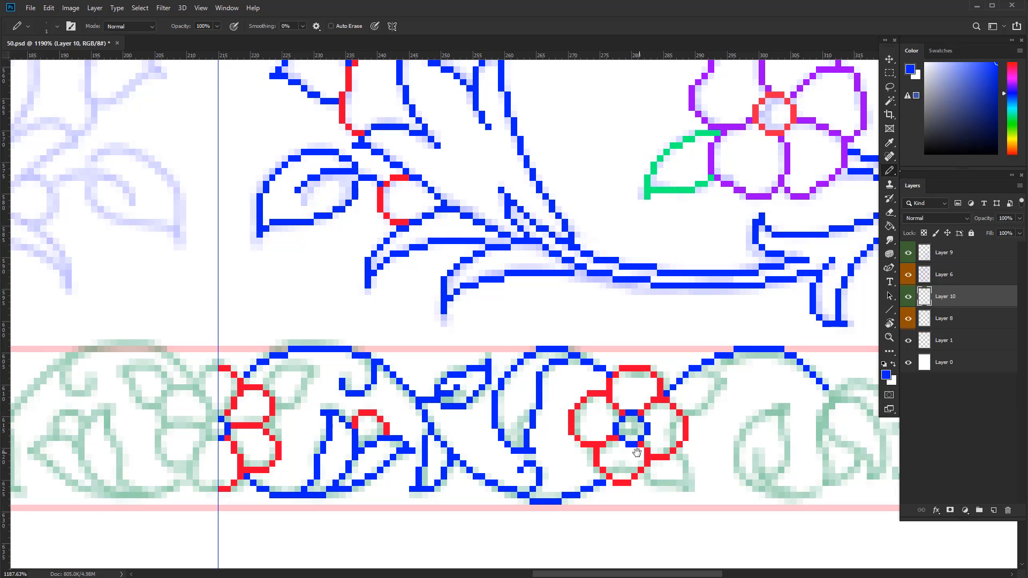
- Trace the border's bell-shaped flower in red and the curled leaf before it in blue
{"action": "left_click_drag", "start_coordinate": [637, 453], "coordinate": [541, 427]}
{"action": "left_click", "coordinate": [580, 364], "text": "alt"}
{"action": "mouse_move", "coordinate": [626, 357]}
{"action": "left_mouse_down"}
{"action": "mouse_move", "coordinate": [660, 345]}
{"action": "mouse_move", "coordinate": [710, 375]}
{"action": "left_mouse_up"}
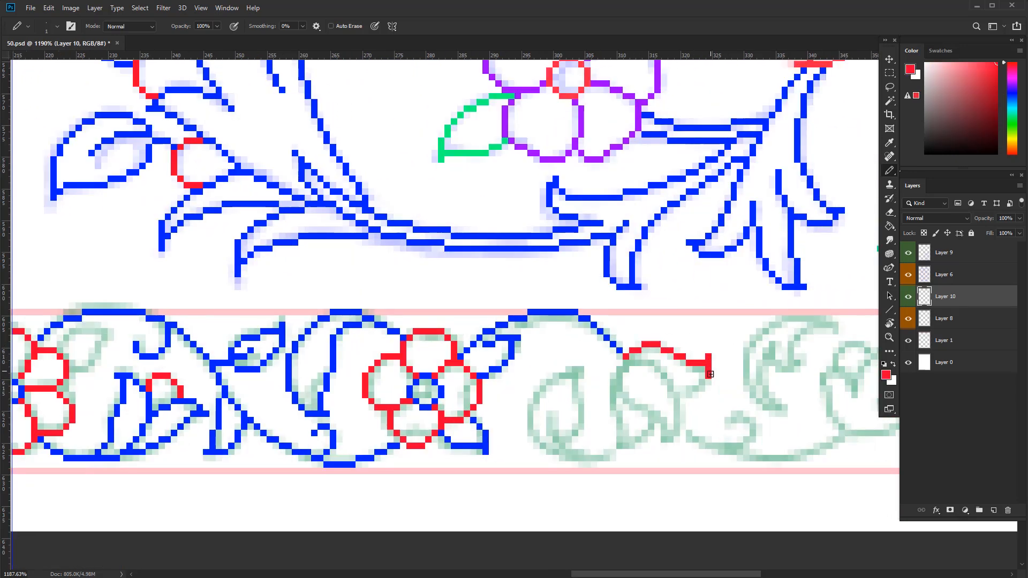
{"action": "mouse_move", "coordinate": [625, 366]}
{"action": "left_mouse_down"}
{"action": "mouse_move", "coordinate": [620, 443]}
{"action": "mouse_move", "coordinate": [669, 443]}
{"action": "mouse_move", "coordinate": [617, 467]}
{"action": "left_mouse_up"}
{"action": "left_click", "coordinate": [537, 353], "text": "alt"}
{"action": "mouse_move", "coordinate": [529, 468]}
{"action": "left_mouse_down"}
{"action": "mouse_move", "coordinate": [492, 467]}
{"action": "mouse_move", "coordinate": [460, 443]}
{"action": "mouse_move", "coordinate": [453, 415]}
{"action": "mouse_move", "coordinate": [485, 385]}
{"action": "left_mouse_up"}
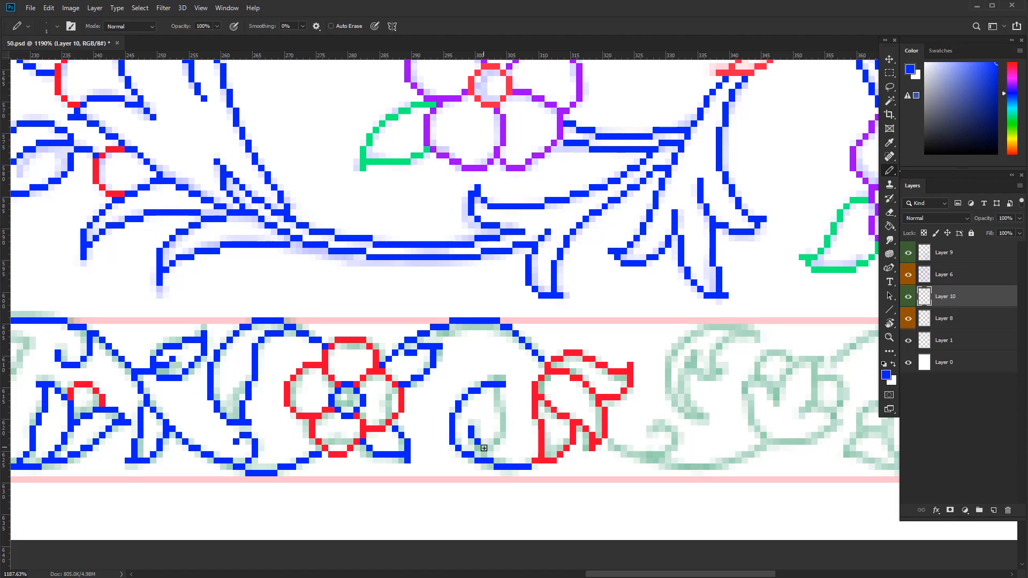
{"action": "left_click_drag", "start_coordinate": [505, 430], "coordinate": [498, 391]}
{"action": "left_click_drag", "start_coordinate": [490, 450], "coordinate": [483, 448]}
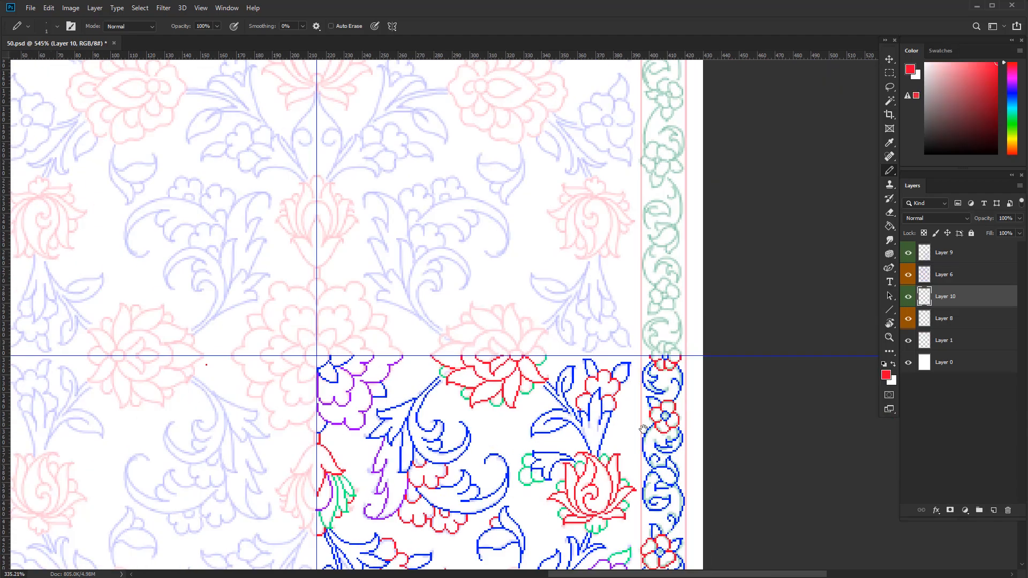
- Duplicate Layer 9 and Layer 10 and flip the copies horizontally onto the carpet's lower-left quarter
{"action": "left_click_drag", "start_coordinate": [600, 536], "coordinate": [637, 321]}
{"action": "scroll", "coordinate": [637, 368], "scroll_direction": "down", "scroll_amount": 3}
{"action": "left_click", "coordinate": [957, 254], "text": "ctrl"}
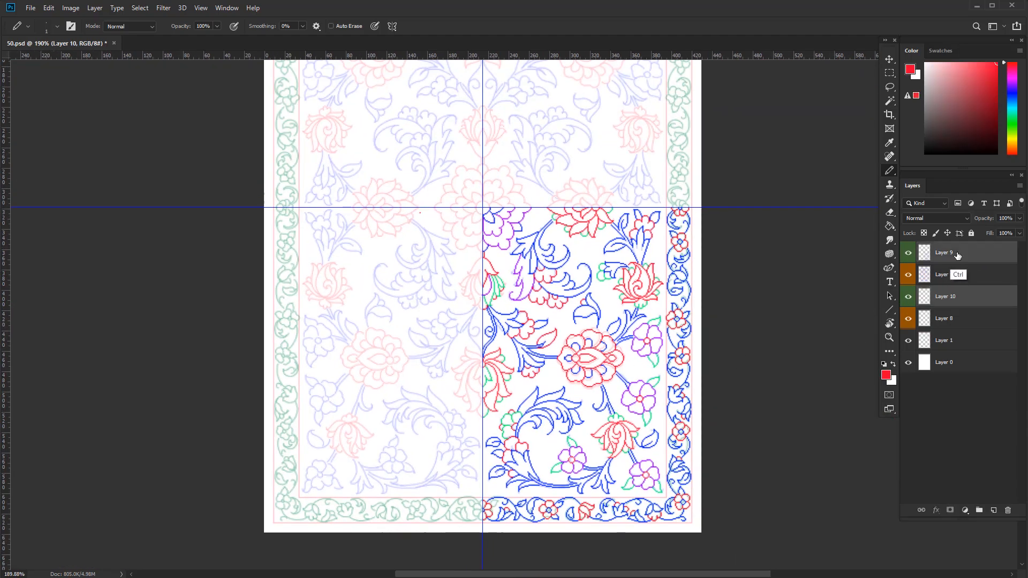
{"action": "key", "text": "v"}
{"action": "left_click_drag", "start_coordinate": [616, 452], "coordinate": [586, 451]}
{"action": "key", "text": "ctrl+t"}
{"action": "right_click", "coordinate": [590, 449]}
{"action": "left_click", "coordinate": [663, 432]}
{"action": "left_click_drag", "start_coordinate": [649, 463], "coordinate": [518, 457]}
{"action": "key", "text": "Return"}
- Align the flipped copies with the original tracing along the vertical guide
{"action": "left_click_drag", "start_coordinate": [478, 191], "coordinate": [532, 212]}
{"action": "left_click_drag", "start_coordinate": [468, 308], "coordinate": [512, 337]}
{"action": "left_click_drag", "start_coordinate": [567, 377], "coordinate": [510, 376]}
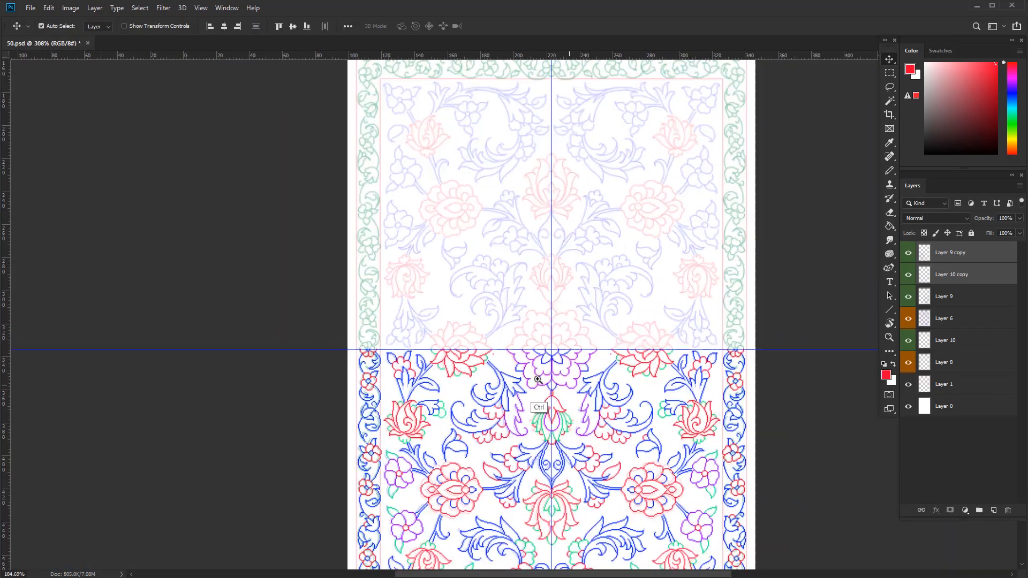
{"action": "left_click_drag", "start_coordinate": [631, 560], "coordinate": [601, 406]}
{"action": "key", "text": "ctrl+0"}
{"action": "left_click_drag", "start_coordinate": [909, 252], "coordinate": [909, 274]}
{"action": "left_click_drag", "start_coordinate": [909, 253], "coordinate": [908, 275]}
{"action": "left_click_drag", "start_coordinate": [624, 413], "coordinate": [624, 374]}
{"action": "key", "text": "ctrl+z"}
{"action": "left_click_drag", "start_coordinate": [909, 253], "coordinate": [909, 275]}
{"action": "left_click_drag", "start_coordinate": [909, 253], "coordinate": [909, 275]}
- Add Layer 9 and Layer 10 to the selected copies, duplicate all four and flip the duplicates vertically onto the carpet's upper half
{"action": "left_click", "coordinate": [951, 297], "text": "ctrl"}
{"action": "left_click", "coordinate": [948, 341], "text": "ctrl"}
{"action": "left_click_drag", "start_coordinate": [615, 434], "coordinate": [620, 397]}
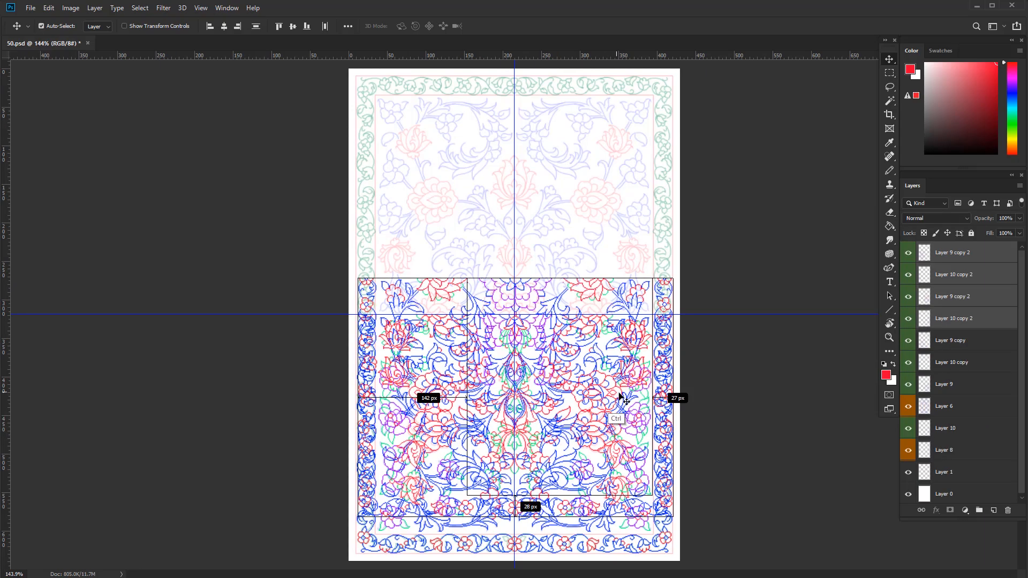
{"action": "key", "text": "ctrl+t"}
{"action": "right_click", "coordinate": [615, 404]}
{"action": "left_click", "coordinate": [648, 545]}
{"action": "left_click_drag", "start_coordinate": [632, 506], "coordinate": [633, 295]}
{"action": "key", "text": "Return"}
- Align the upper half's outlines with the lower half at the centre medallion where the guides cross
{"action": "left_click_drag", "start_coordinate": [536, 298], "coordinate": [626, 300]}
{"action": "left_click_drag", "start_coordinate": [550, 331], "coordinate": [545, 388]}
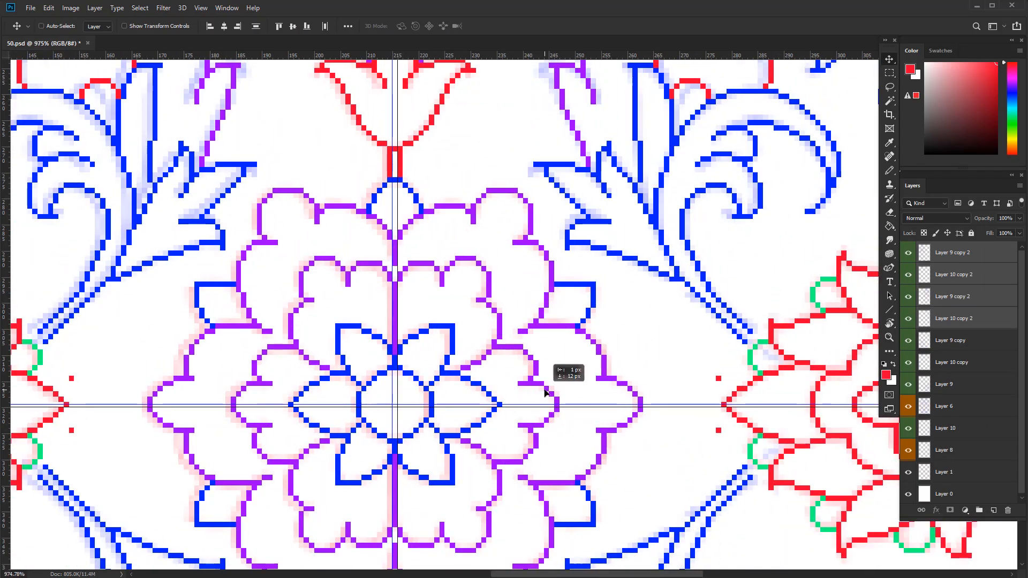
{"action": "left_click_drag", "start_coordinate": [628, 435], "coordinate": [598, 422]}
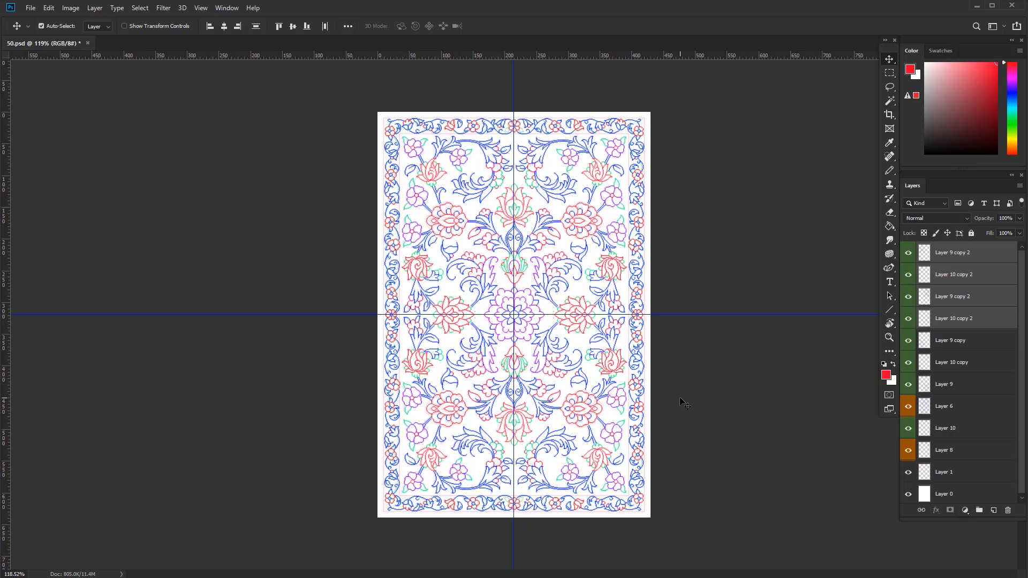
- Merge all the flipped copies into one layer and hide Layer 1, Layer 8 and Layer 6
{"action": "key", "text": "ctrl+e"}
{"action": "left_click", "coordinate": [964, 275], "text": "ctrl"}
{"action": "left_click", "coordinate": [964, 298], "text": "ctrl"}
{"action": "key", "text": "ctrl+e"}
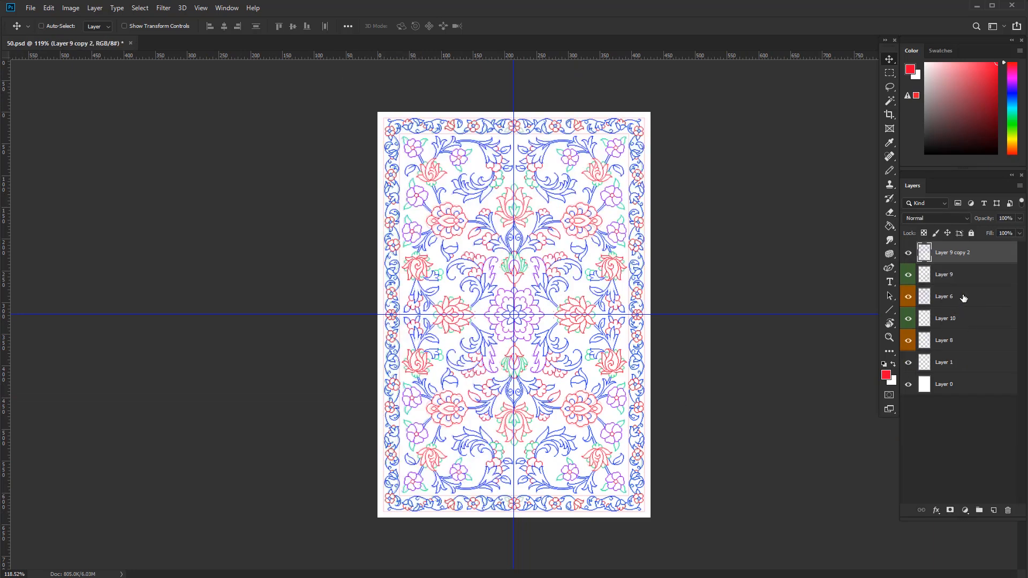
{"action": "left_click", "coordinate": [908, 363]}
{"action": "left_click", "coordinate": [908, 341]}
{"action": "left_click", "coordinate": [908, 297]}
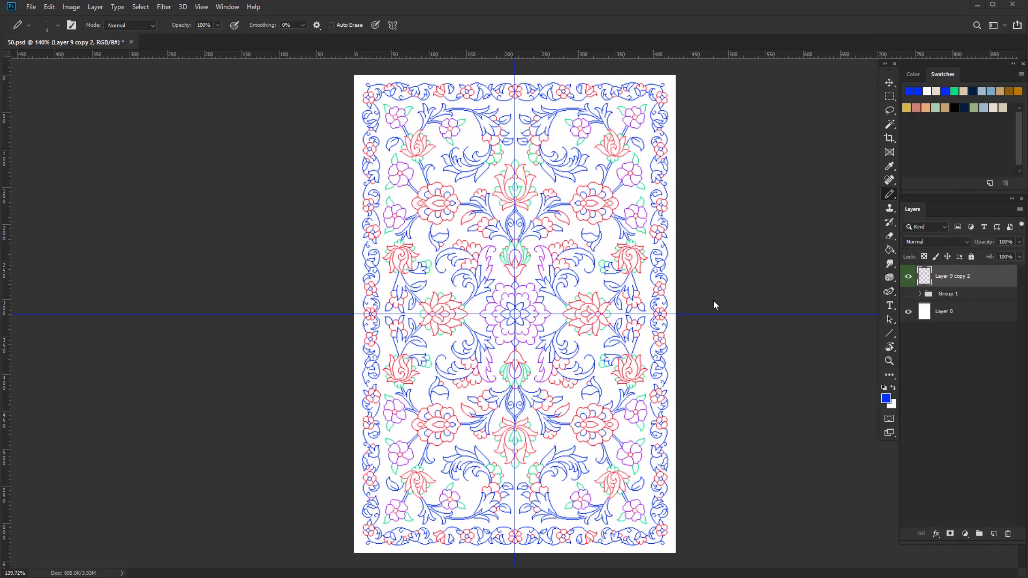
- Create a new layer and fill the carpet's background areas with light beige using the Paint Bucket
{"action": "left_click", "coordinate": [994, 534]}
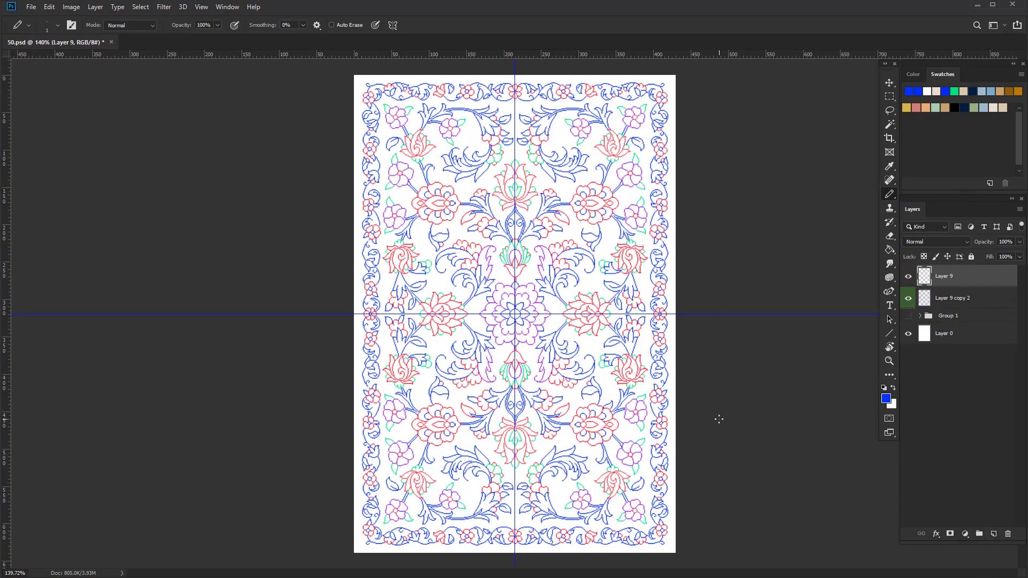
{"action": "key", "text": "g"}
{"action": "left_click", "coordinate": [993, 108]}
{"action": "left_click", "coordinate": [636, 437]}
{"action": "left_click", "coordinate": [615, 397]}
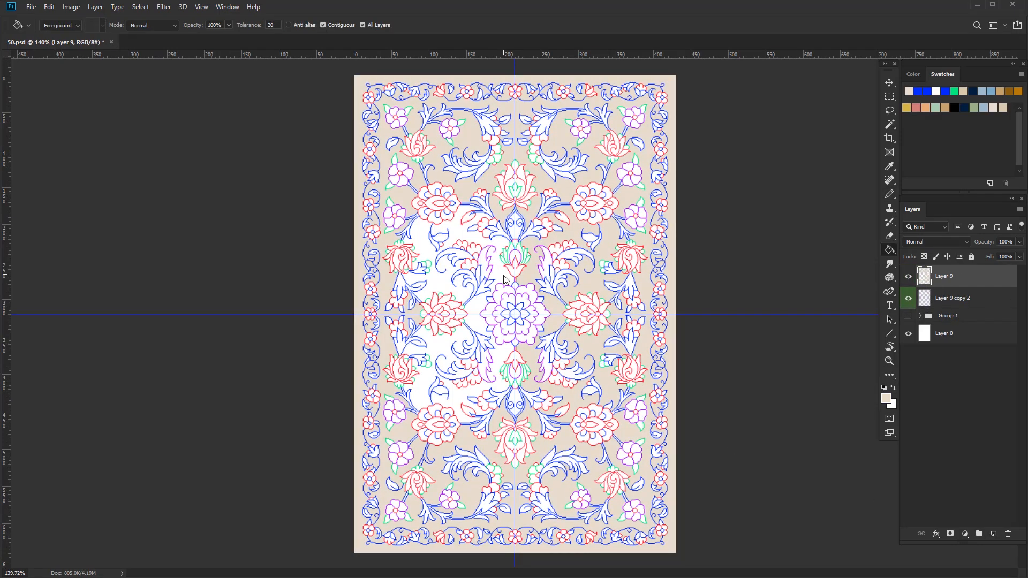
{"action": "left_click", "coordinate": [508, 280]}
{"action": "scroll", "coordinate": [529, 567], "scroll_direction": "up", "scroll_amount": 10}
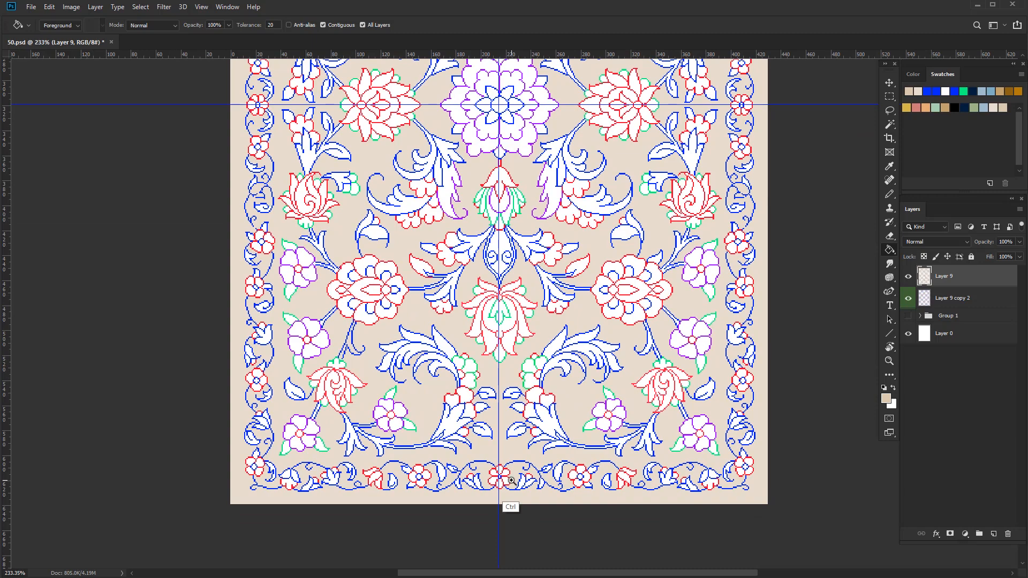
- Pencil a straight darker-beige line along the bottom border's inner edge, starting at the vertical guide
{"action": "key", "text": "b"}
{"action": "scroll", "coordinate": [490, 444], "scroll_direction": "up", "scroll_amount": 3}
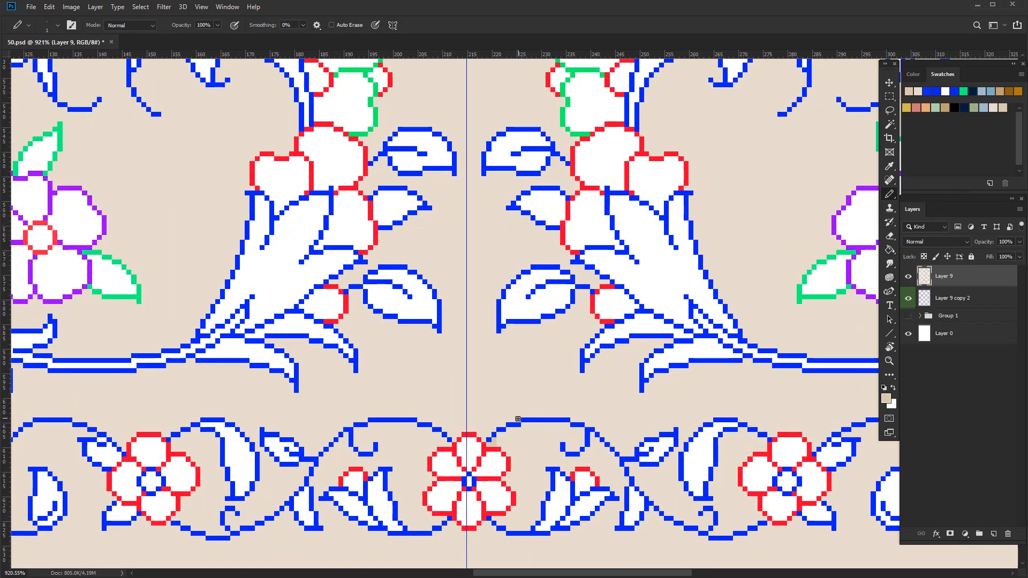
{"action": "left_click_drag", "start_coordinate": [490, 418], "coordinate": [748, 446]}
{"action": "mouse_move", "coordinate": [862, 447]}
{"action": "left_mouse_down"}
{"action": "mouse_move", "coordinate": [746, 446]}
{"action": "mouse_move", "coordinate": [797, 445]}
{"action": "left_mouse_up"}
{"action": "mouse_move", "coordinate": [813, 428]}
{"action": "left_mouse_down"}
{"action": "mouse_move", "coordinate": [609, 414]}
{"action": "mouse_move", "coordinate": [742, 407]}
{"action": "left_mouse_up"}
{"action": "left_click", "coordinate": [744, 412], "text": "shift"}
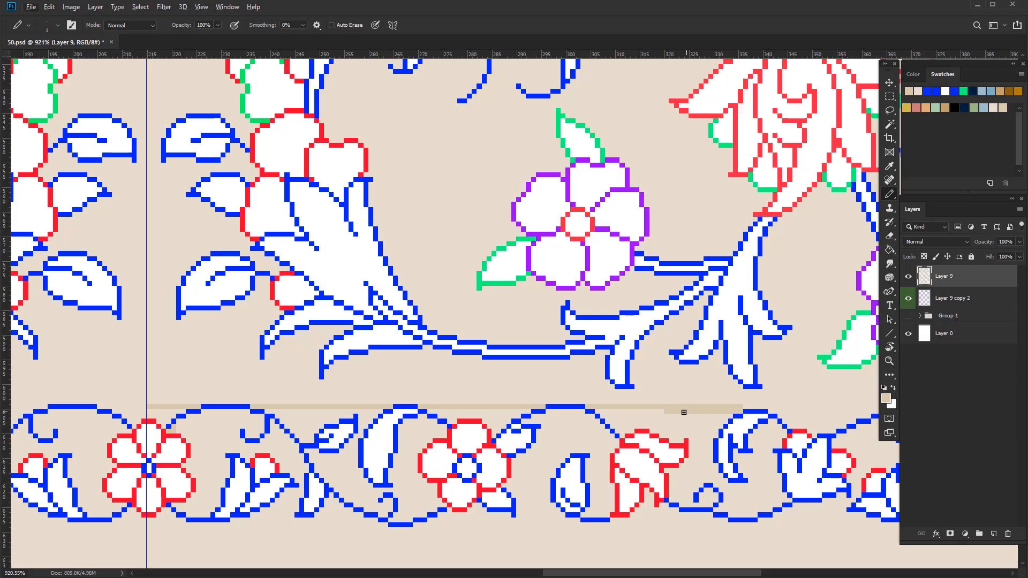
{"action": "left_click", "coordinate": [684, 415], "text": "alt"}
{"action": "left_click", "coordinate": [742, 407], "text": "alt"}
- Extend the darker-beige edge line to the corner and up the right border's inner edge to the horizontal guide
{"action": "left_click_drag", "start_coordinate": [667, 411], "coordinate": [784, 407]}
{"action": "left_click_drag", "start_coordinate": [877, 434], "coordinate": [732, 435]}
{"action": "mouse_move", "coordinate": [636, 407]}
{"action": "left_mouse_down"}
{"action": "mouse_move", "coordinate": [794, 407]}
{"action": "mouse_move", "coordinate": [616, 400]}
{"action": "left_mouse_up"}
{"action": "left_click_drag", "start_coordinate": [604, 397], "coordinate": [717, 398]}
{"action": "left_click_drag", "start_coordinate": [696, 290], "coordinate": [697, 344]}
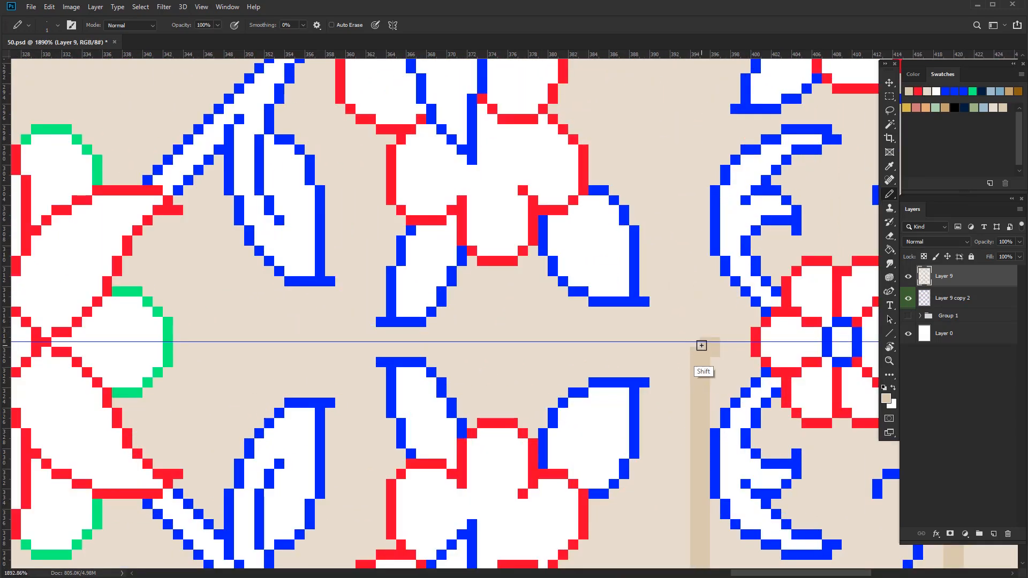
{"action": "mouse_move", "coordinate": [725, 344]}
{"action": "left_mouse_down"}
{"action": "mouse_move", "coordinate": [749, 364]}
{"action": "mouse_move", "coordinate": [714, 420]}
{"action": "mouse_move", "coordinate": [755, 366]}
{"action": "mouse_move", "coordinate": [734, 390]}
{"action": "mouse_move", "coordinate": [703, 333]}
{"action": "left_mouse_up"}
{"action": "key", "text": "ctrl+z"}
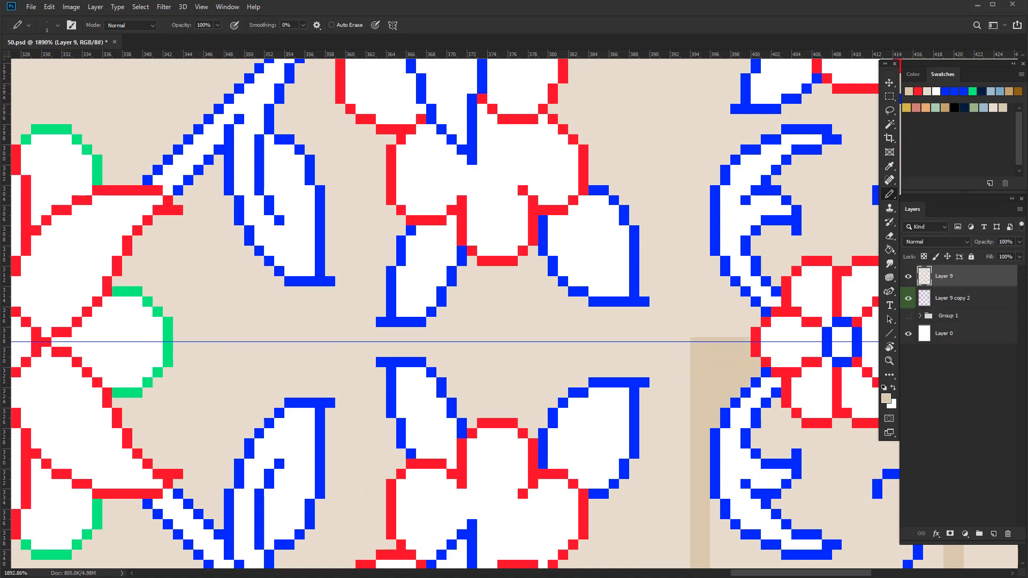
- Fill the lower-right quarter's scroll leaf, upper leaf spray, side stem and the leaves beside the central teardrop with tan
{"action": "left_click", "coordinate": [632, 308]}
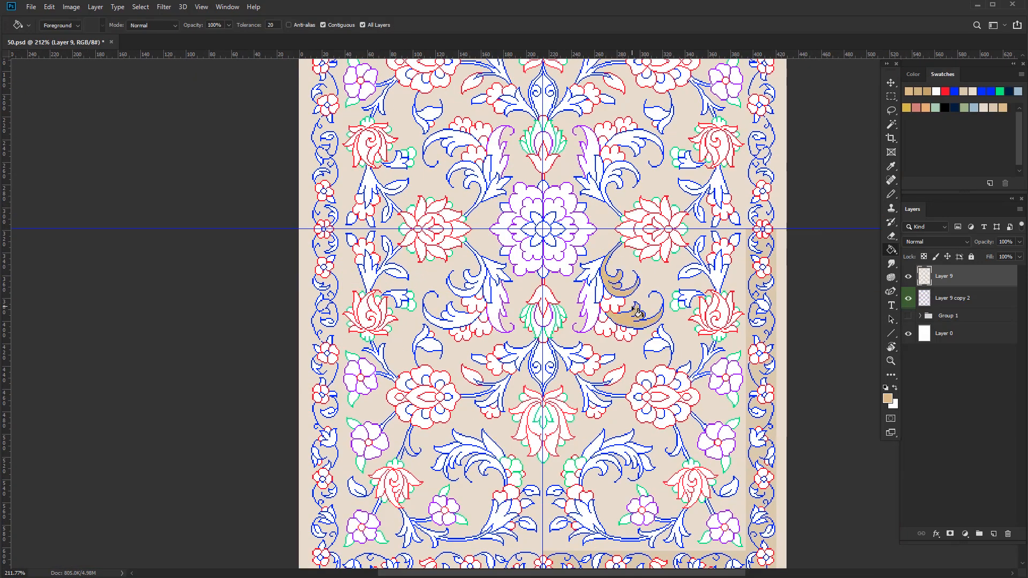
{"action": "left_click", "coordinate": [721, 269]}
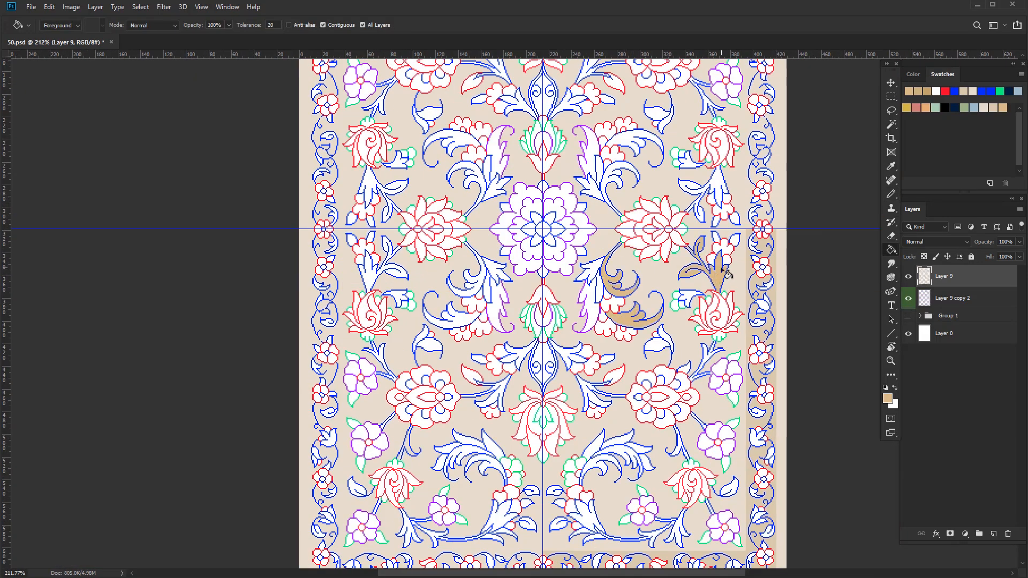
{"action": "left_click", "coordinate": [687, 294]}
{"action": "left_click", "coordinate": [707, 357]}
{"action": "left_click", "coordinate": [595, 393]}
{"action": "left_click", "coordinate": [567, 353]}
- Fill parts of the teardrop motif on the vertical guide, alternating between the sampled light beige and tan
{"action": "left_click", "coordinate": [557, 378], "text": "alt"}
{"action": "left_click", "coordinate": [548, 371]}
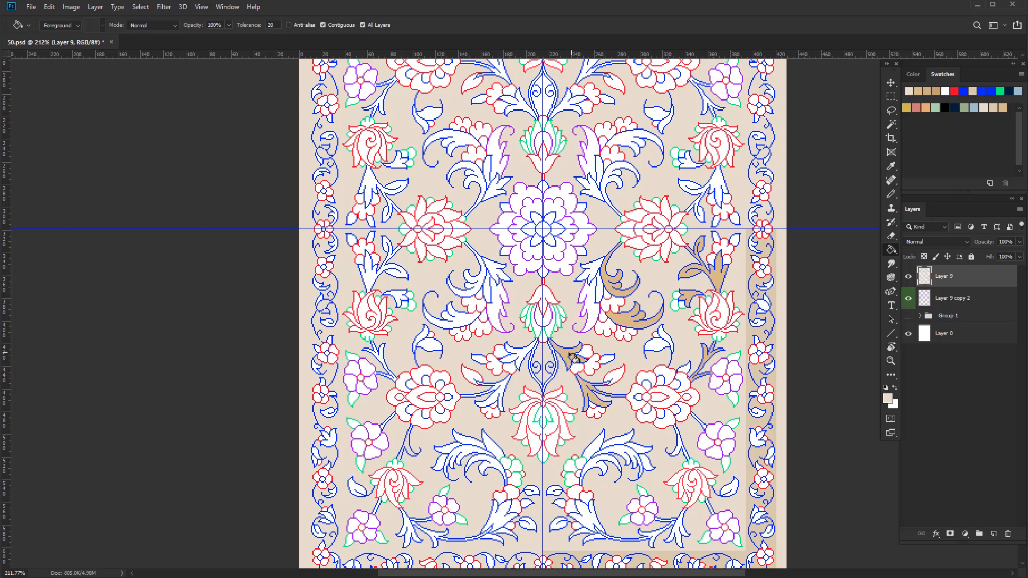
{"action": "left_click", "coordinate": [594, 393], "text": "alt"}
{"action": "left_click", "coordinate": [551, 382]}
- Fill the lower scroll leaf's inner parts and the nearby flower stems in the lower-right quarter with tan
{"action": "left_click", "coordinate": [621, 448]}
{"action": "left_click", "coordinate": [641, 461]}
{"action": "left_click", "coordinate": [679, 452]}
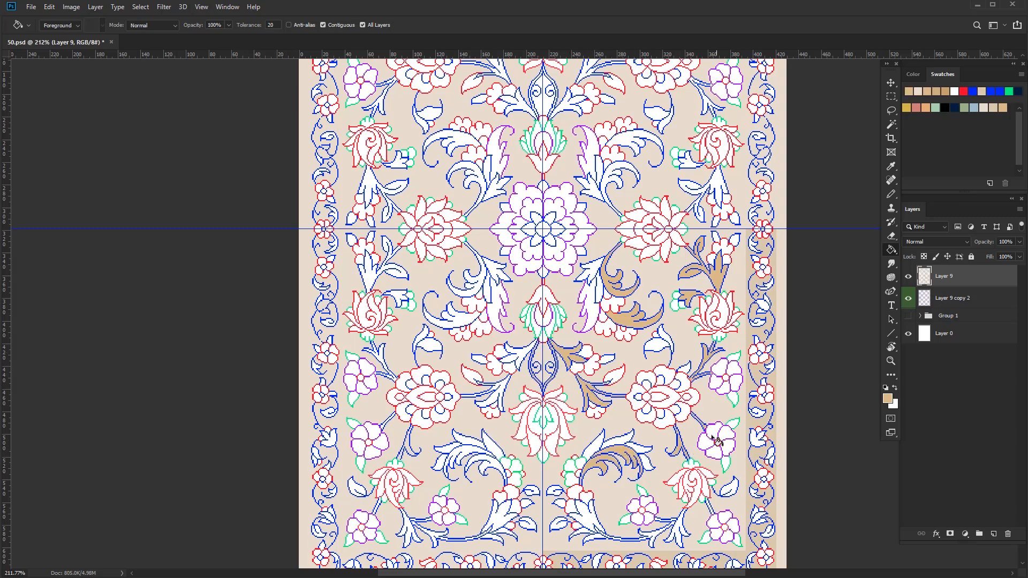
{"action": "left_click_drag", "start_coordinate": [714, 440], "coordinate": [718, 381]}
{"action": "left_click", "coordinate": [715, 454]}
{"action": "left_click", "coordinate": [676, 464]}
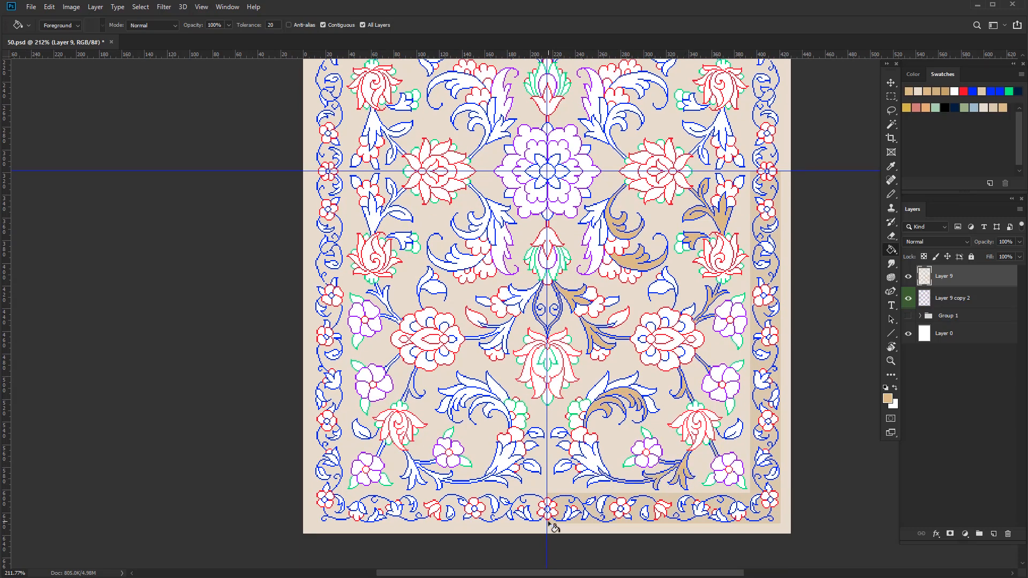
- Fill the upper leaf beside the medallion, the lower scroll leaf's base and the small leaf above the round flower with sage green
{"action": "left_click", "coordinate": [965, 108]}
{"action": "left_click", "coordinate": [599, 212]}
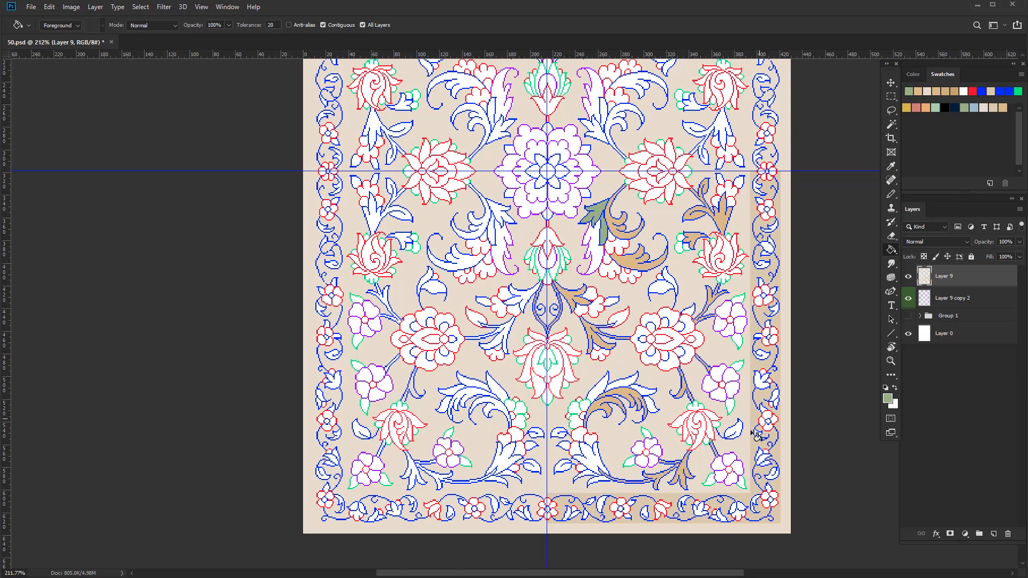
{"action": "left_click", "coordinate": [594, 459]}
{"action": "left_click", "coordinate": [663, 286]}
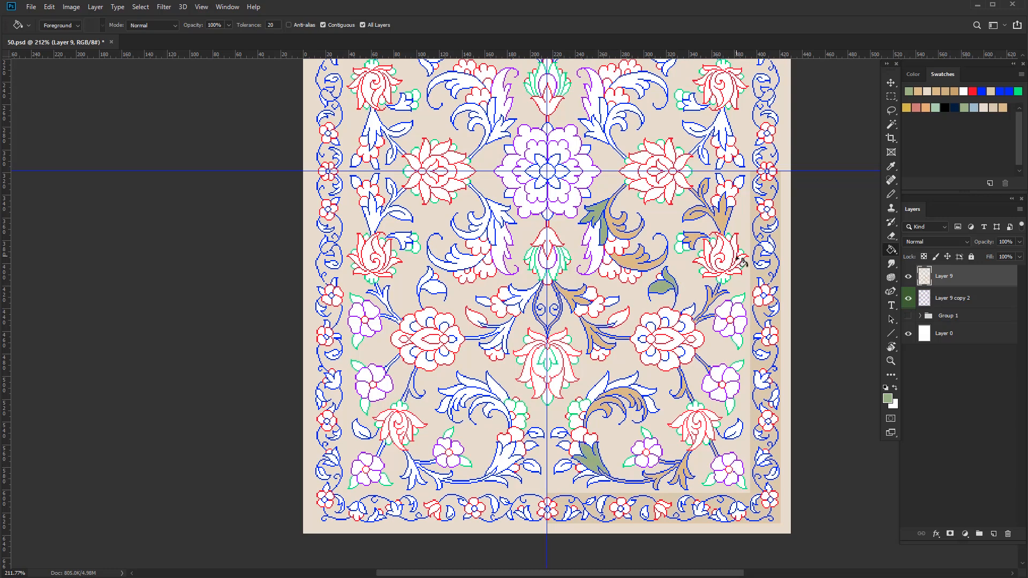
- Fill the inner half of the leaf beside the medallion and the lower scroll's outer leaf sections with light mint green
{"action": "left_click", "coordinate": [936, 109]}
{"action": "left_click", "coordinate": [595, 248]}
{"action": "left_click", "coordinate": [598, 392]}
{"action": "left_click", "coordinate": [645, 392]}
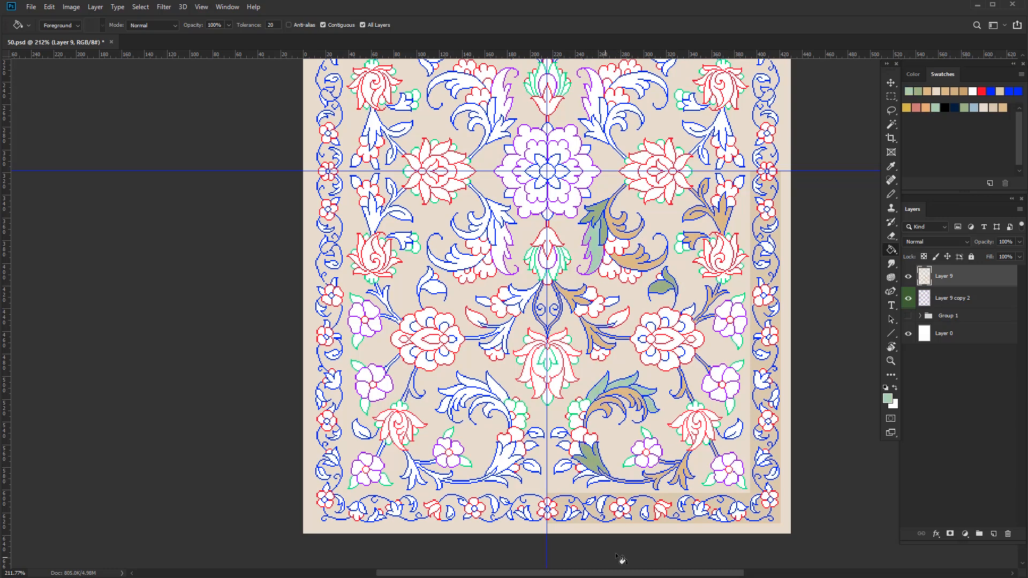
{"action": "left_click", "coordinate": [741, 482]}
{"action": "left_click", "coordinate": [711, 480]}
- Mix a pale yellow foreground colour starting from the gold swatch and save it as a new swatch
{"action": "left_click", "coordinate": [906, 108]}
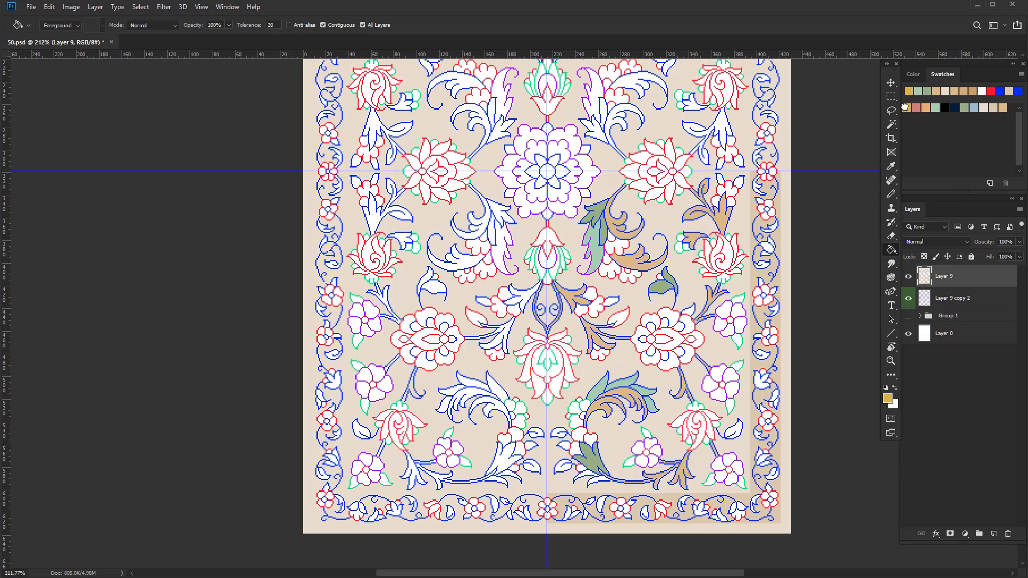
{"action": "left_click", "coordinate": [913, 73]}
{"action": "left_click", "coordinate": [912, 94]}
{"action": "left_click", "coordinate": [658, 397]}
{"action": "left_click", "coordinate": [863, 375]}
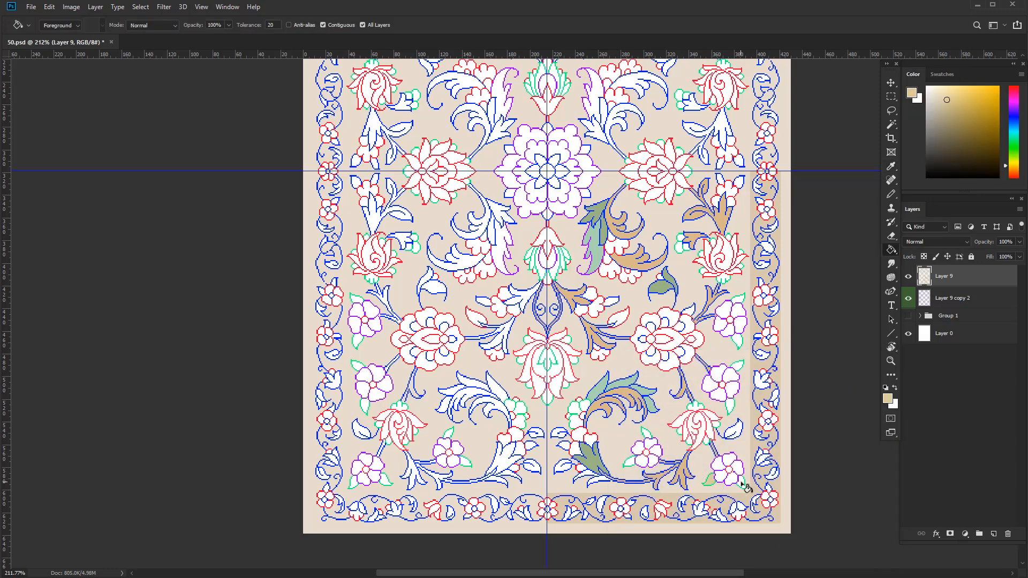
{"action": "left_click", "coordinate": [912, 94]}
{"action": "left_click", "coordinate": [670, 389]}
{"action": "left_click", "coordinate": [863, 375]}
{"action": "left_click", "coordinate": [942, 74]}
{"action": "left_click", "coordinate": [1002, 108]}
{"action": "left_click", "coordinate": [624, 175]}
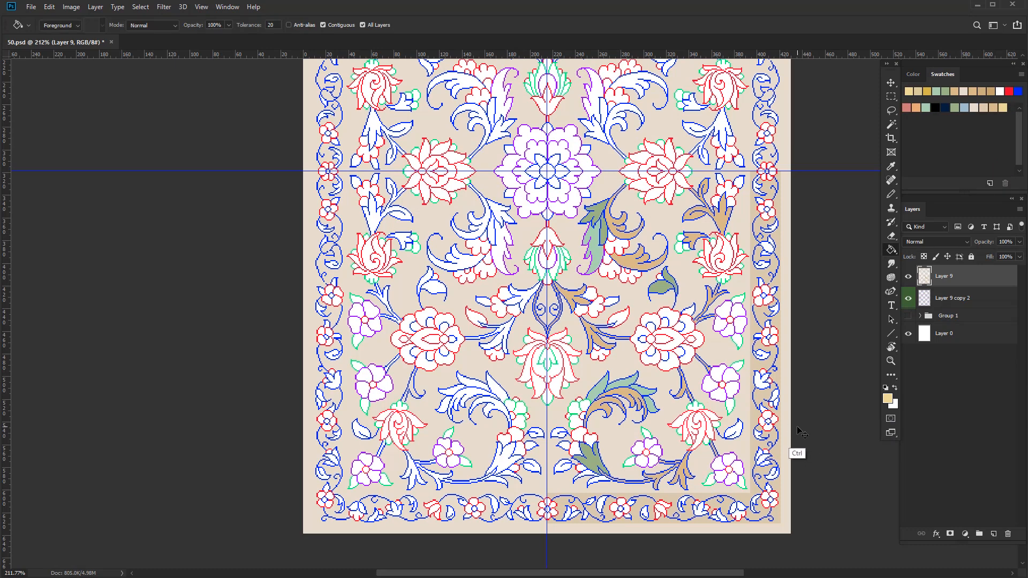
- Fill the leaves of the lower small flowers with pale yellow and the separate leaf beside the lower lotus with mint green
{"action": "left_click", "coordinate": [564, 466]}
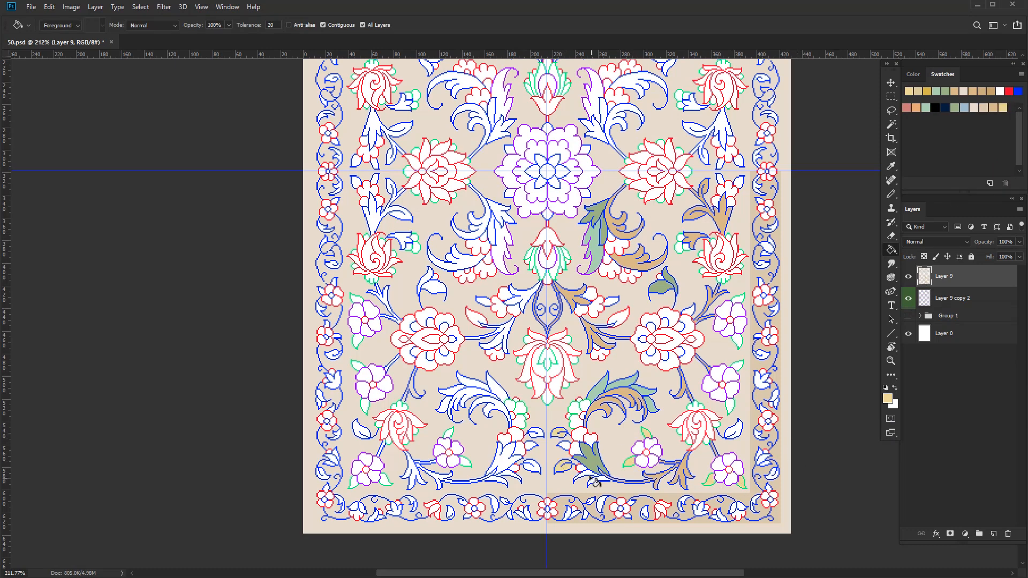
{"action": "left_click", "coordinate": [731, 408]}
{"action": "left_click", "coordinate": [736, 369]}
{"action": "left_click", "coordinate": [653, 410], "text": "alt"}
{"action": "left_click", "coordinate": [737, 428]}
- Fill the upper side flower's leaves with pale yellow and the small leaf next to the round flower with mint green
{"action": "left_click", "coordinate": [733, 407], "text": "alt"}
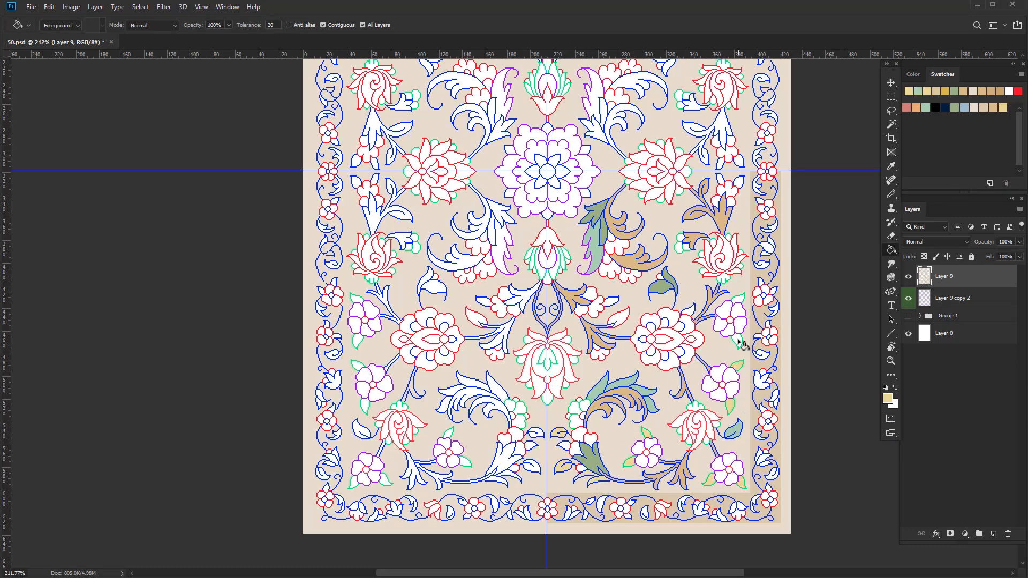
{"action": "left_click", "coordinate": [737, 340]}
{"action": "left_click", "coordinate": [742, 299]}
{"action": "left_click", "coordinate": [691, 309]}
{"action": "left_click", "coordinate": [610, 302]}
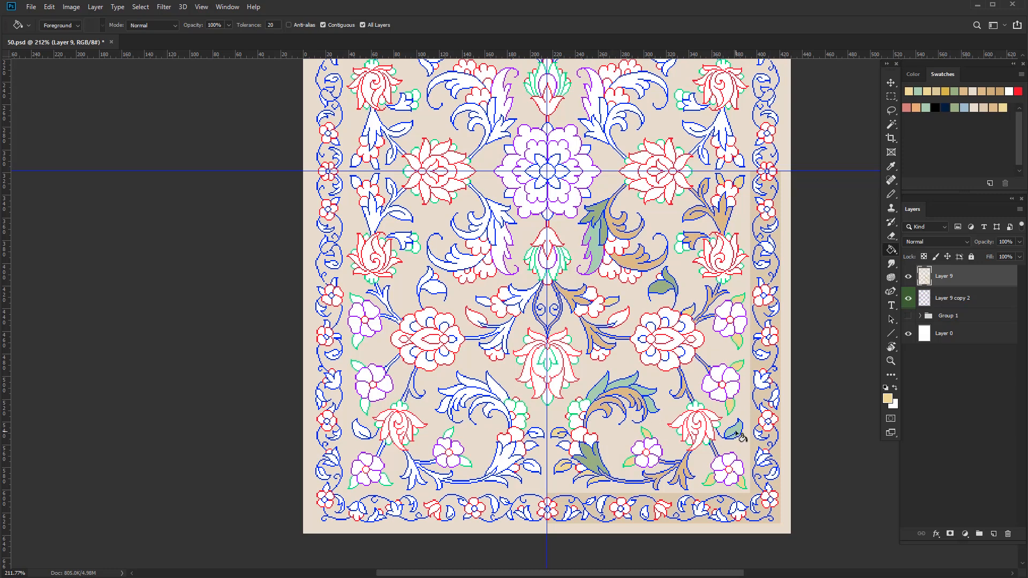
{"action": "left_click", "coordinate": [736, 430], "text": "alt"}
{"action": "left_click", "coordinate": [621, 317]}
- Fill all the outer petals of the round flower in the lower-right quarter with salmon
{"action": "left_click", "coordinate": [907, 107]}
{"action": "left_click", "coordinate": [667, 314]}
{"action": "left_click", "coordinate": [650, 319]}
{"action": "left_click", "coordinate": [638, 342]}
{"action": "left_click", "coordinate": [653, 361]}
{"action": "left_click", "coordinate": [667, 366]}
{"action": "left_click", "coordinate": [685, 359]}
{"action": "left_click", "coordinate": [687, 323]}
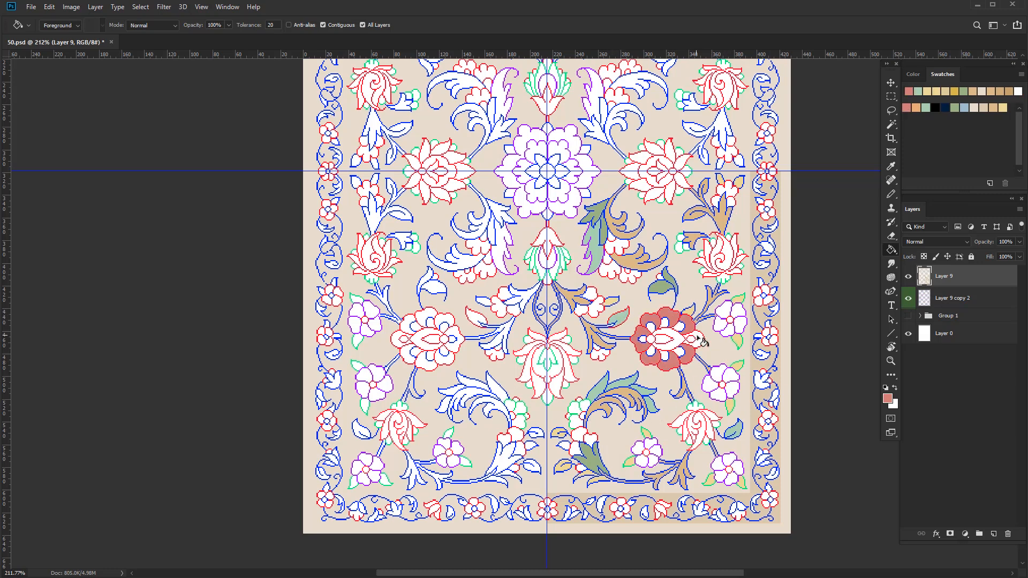
{"action": "left_click", "coordinate": [698, 339]}
- Fill the lower petals of the lotus on the horizontal guide with salmon
{"action": "left_click", "coordinate": [683, 182]}
{"action": "left_click", "coordinate": [670, 195]}
{"action": "left_click", "coordinate": [652, 193]}
{"action": "left_click", "coordinate": [719, 463]}
{"action": "left_click", "coordinate": [719, 475]}
{"action": "left_click", "coordinate": [728, 479]}
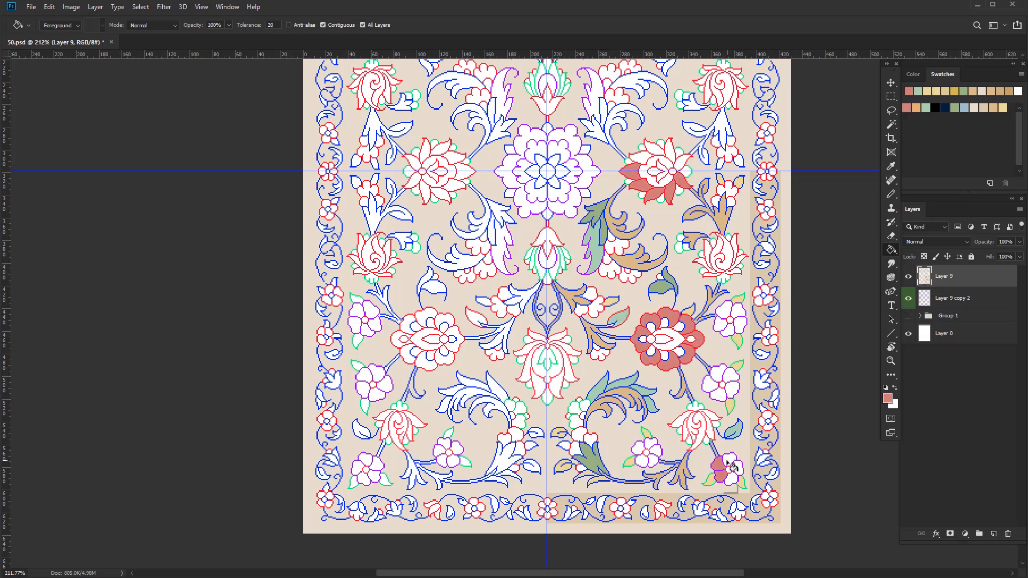
{"action": "key", "text": "ctrl+z"}
{"action": "key", "text": "ctrl+z"}
{"action": "key", "text": "ctrl+z"}
- Fill the petals of the small flower inside the lower scroll with salmon and its centre with sampled pale yellow
{"action": "left_click", "coordinate": [657, 453]}
{"action": "left_click", "coordinate": [653, 461]}
{"action": "left_click", "coordinate": [641, 461]}
{"action": "left_click", "coordinate": [640, 447]}
{"action": "left_click", "coordinate": [710, 482], "text": "alt"}
{"action": "left_click", "coordinate": [646, 453]}
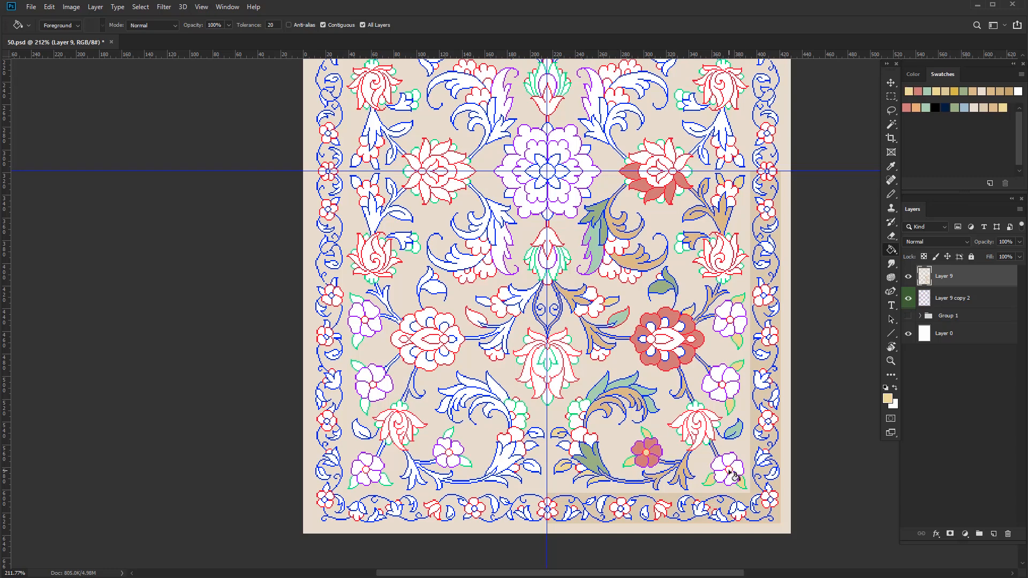
- Fill the petals of the two small flowers near the right border with light blue
{"action": "left_click", "coordinate": [965, 108]}
{"action": "left_click", "coordinate": [723, 310]}
{"action": "left_click", "coordinate": [719, 322]}
{"action": "left_click", "coordinate": [729, 331]}
{"action": "left_click", "coordinate": [741, 325]}
{"action": "left_click", "coordinate": [738, 310]}
{"action": "left_click", "coordinate": [729, 374]}
{"action": "left_click", "coordinate": [735, 387]}
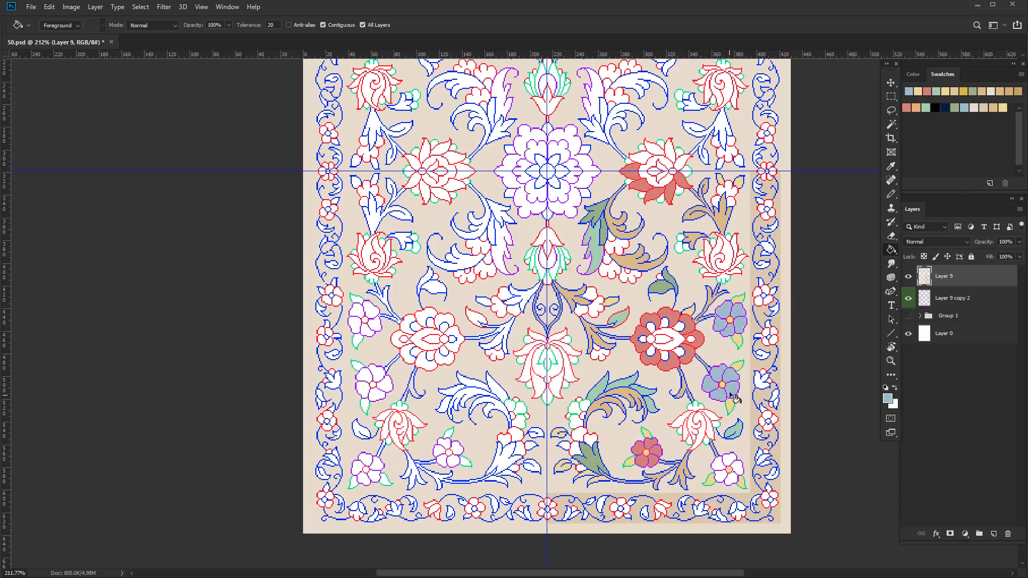
- Colour the lower palmette on the vertical guide light blue and pale yellow, and the bud below the medallion tan and salmon
{"action": "left_click", "coordinate": [636, 413], "text": "alt"}
{"action": "left_click", "coordinate": [556, 357]}
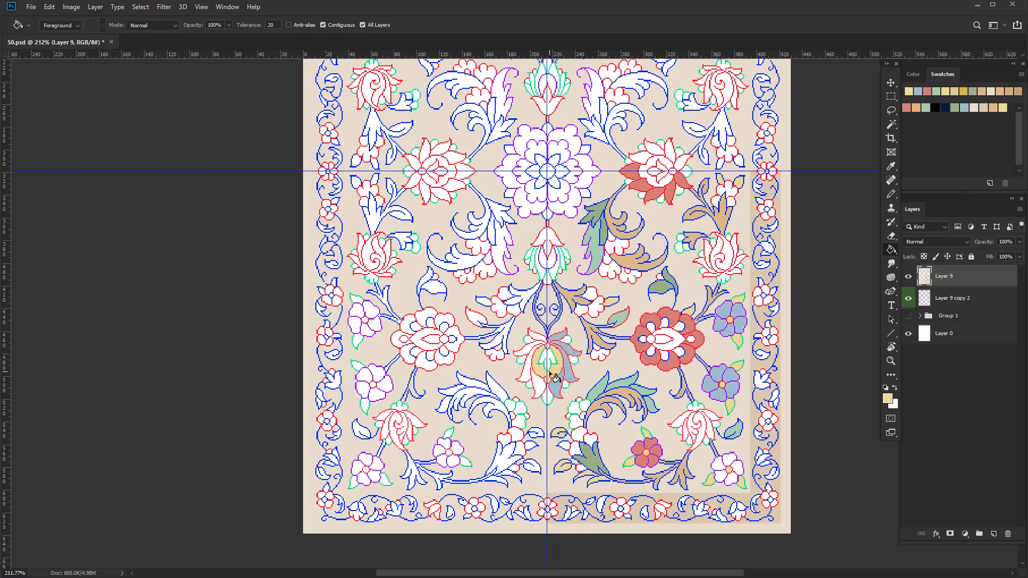
{"action": "left_click", "coordinate": [740, 336], "text": "alt"}
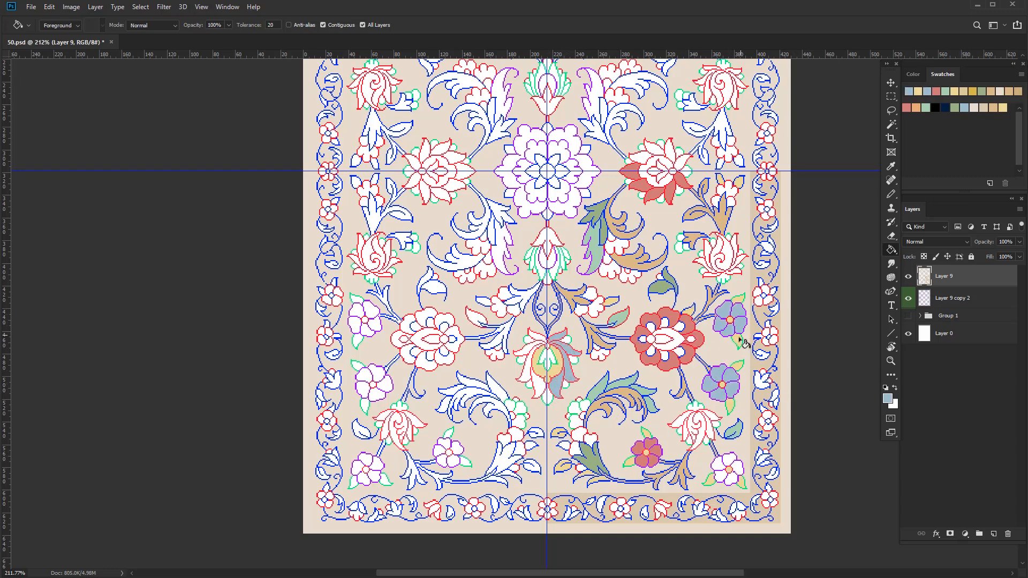
{"action": "left_click", "coordinate": [603, 256], "text": "alt"}
{"action": "left_click", "coordinate": [547, 241]}
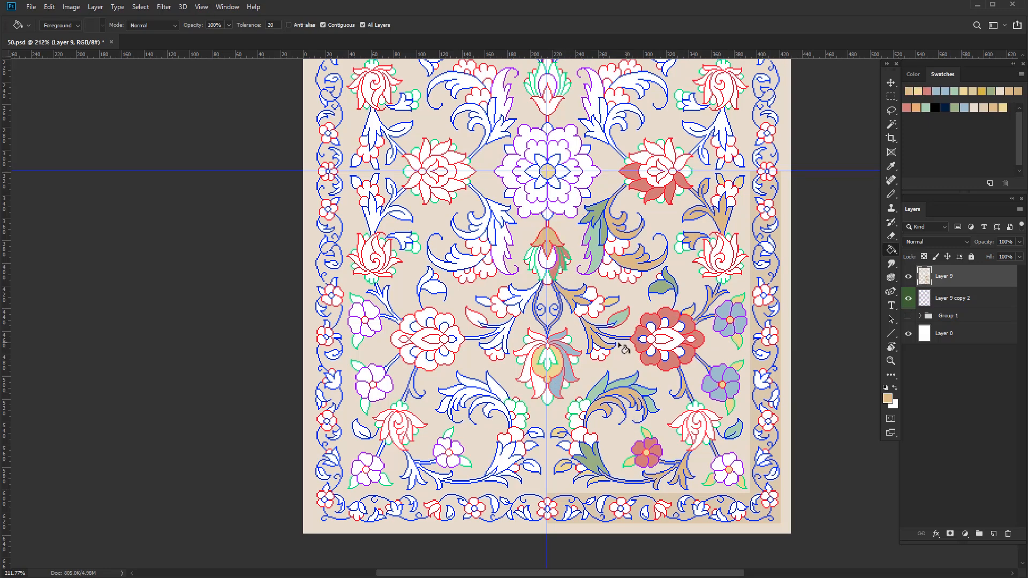
- Fill the central medallion's outer petals with salmon and its inner petals with mint green
{"action": "left_click", "coordinate": [585, 187]}
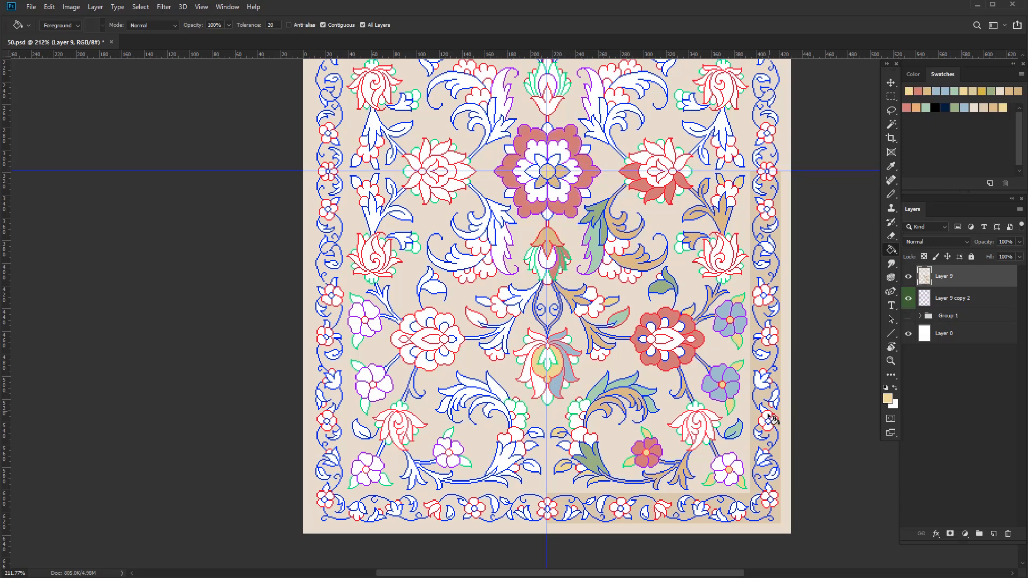
{"action": "left_click", "coordinate": [633, 396], "text": "alt"}
{"action": "left_click", "coordinate": [566, 182]}
{"action": "left_click", "coordinate": [559, 195]}
{"action": "left_click", "coordinate": [558, 150]}
{"action": "left_click", "coordinate": [535, 150]}
{"action": "left_click", "coordinate": [524, 165]}
- Fill the medallion's central star with tan, and its outer tips and the adjacent lotus's inner ring with light blue
{"action": "left_click", "coordinate": [541, 179], "text": "alt"}
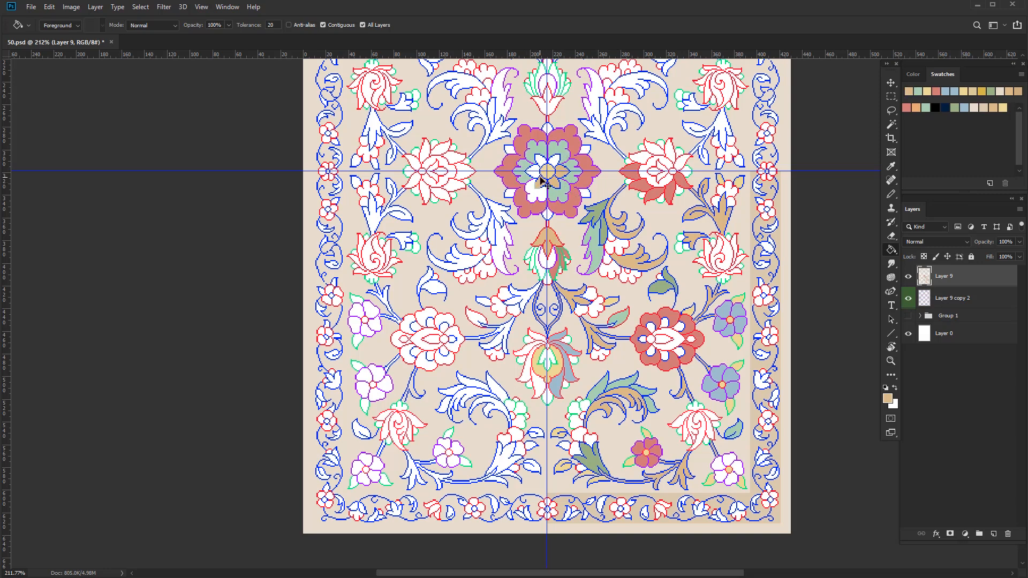
{"action": "left_click", "coordinate": [726, 305], "text": "alt"}
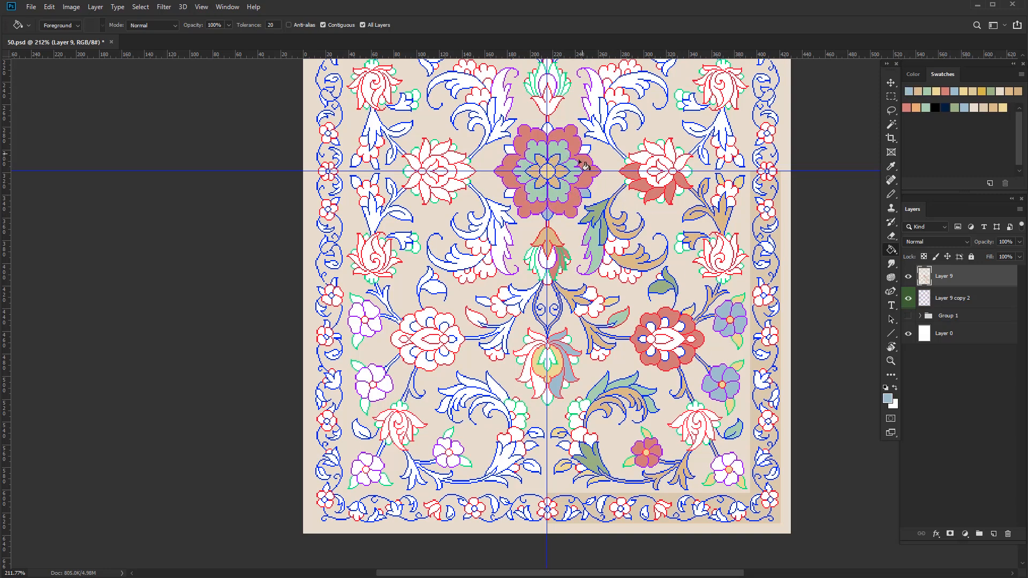
{"action": "left_click", "coordinate": [668, 184]}
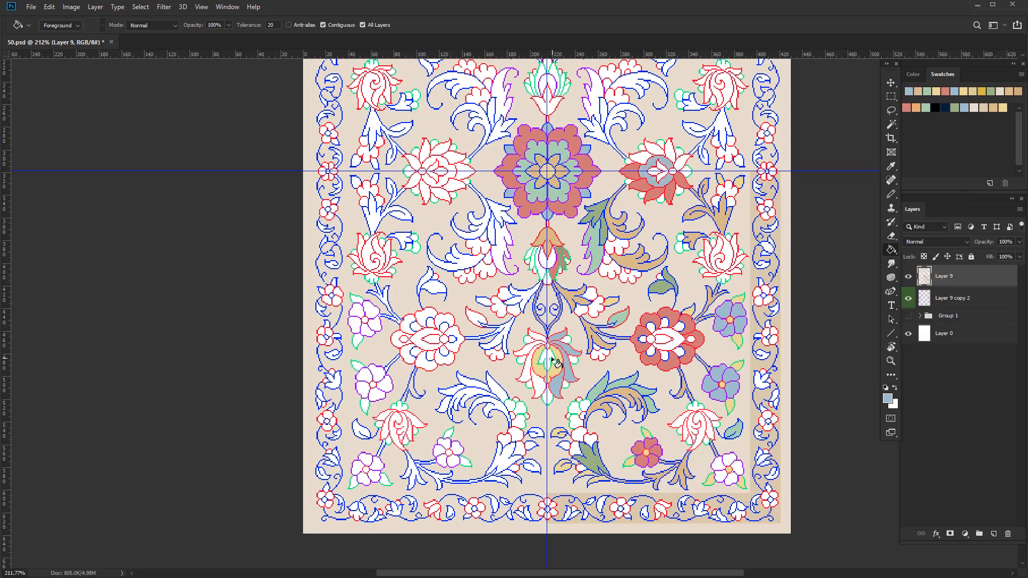
- Fill the lower palmette's core with salmon and the blossom on top of the upper side spray with light blue
{"action": "left_click", "coordinate": [660, 174], "text": "alt"}
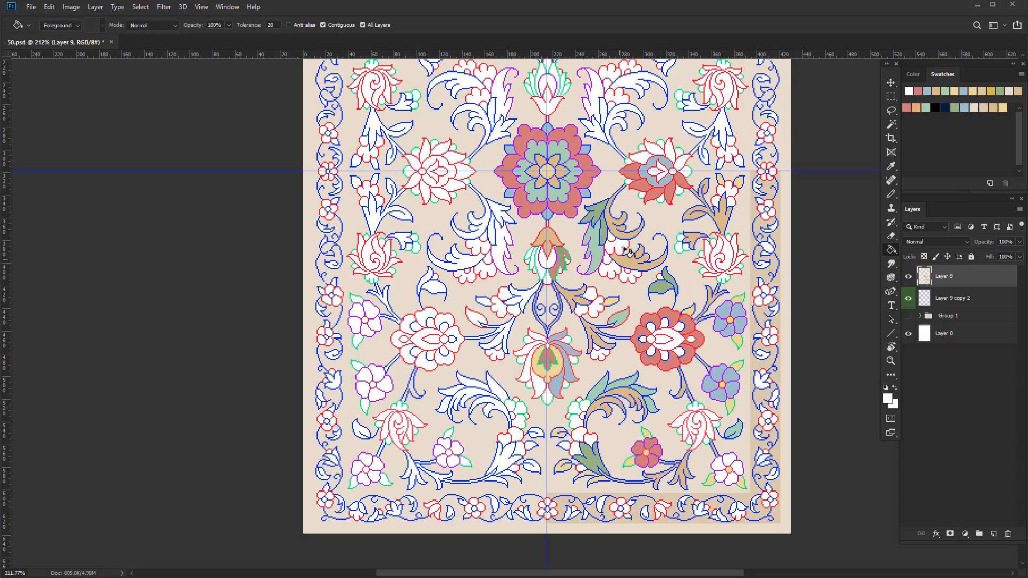
{"action": "left_click", "coordinate": [602, 390], "text": "alt"}
{"action": "left_click", "coordinate": [723, 332], "text": "alt"}
{"action": "left_click", "coordinate": [731, 198]}
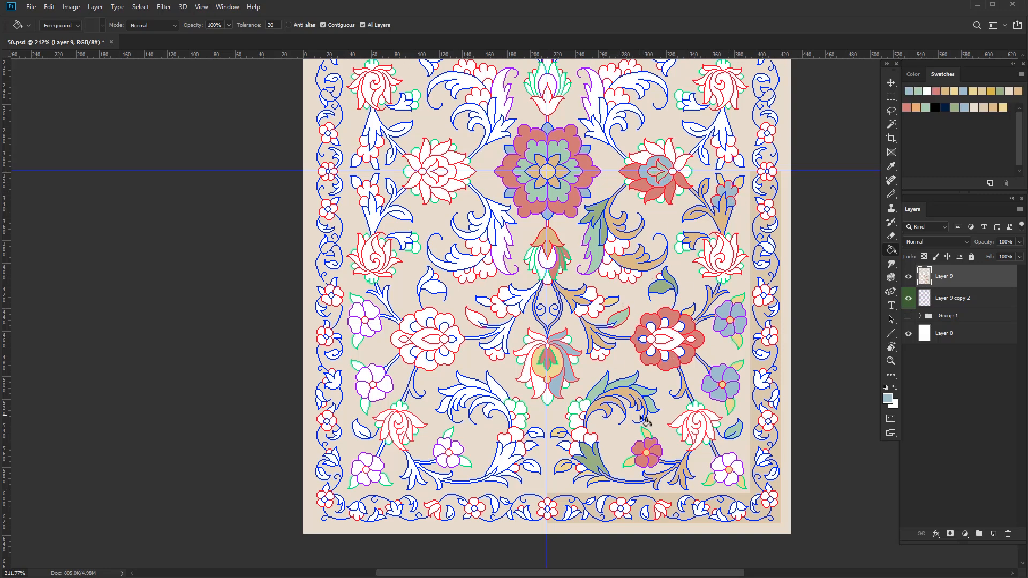
- Fill the upper side lotus's heart with pale yellow and its surrounding petals with salmon
{"action": "left_click", "coordinate": [716, 446], "text": "alt"}
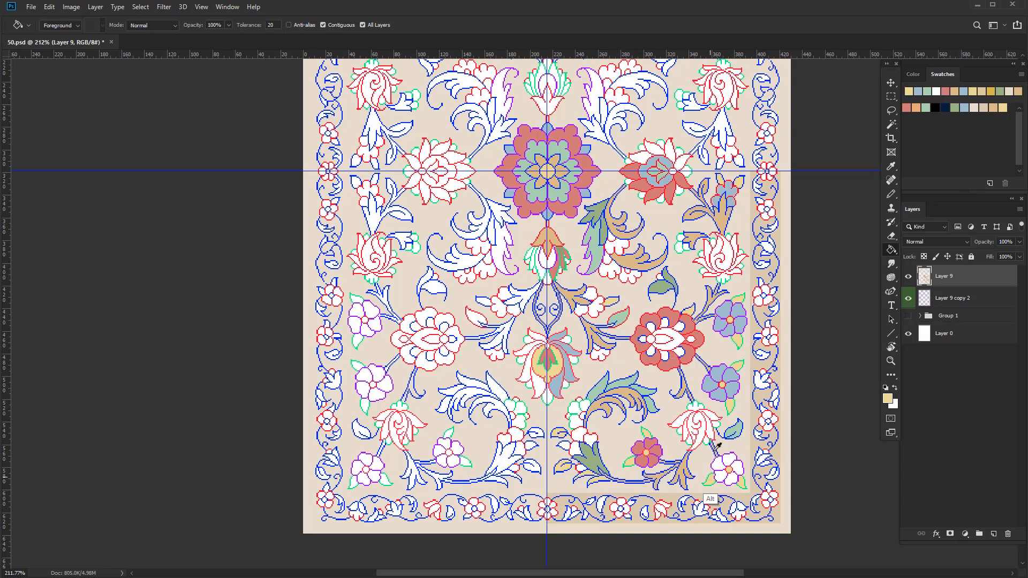
{"action": "left_click", "coordinate": [720, 262]}
{"action": "left_click", "coordinate": [719, 253], "text": "alt"}
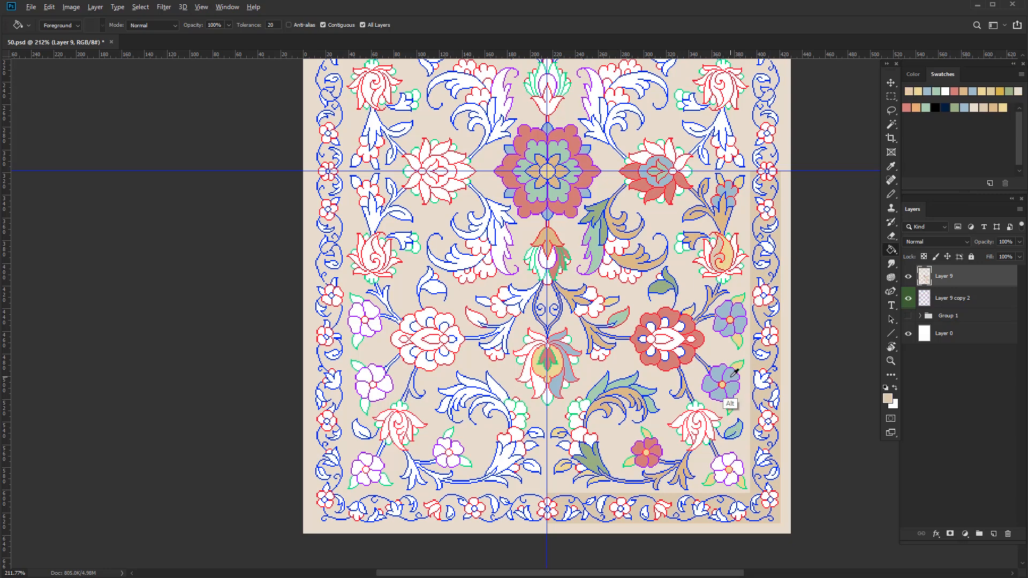
{"action": "left_click", "coordinate": [683, 357], "text": "alt"}
{"action": "left_click", "coordinate": [710, 257]}
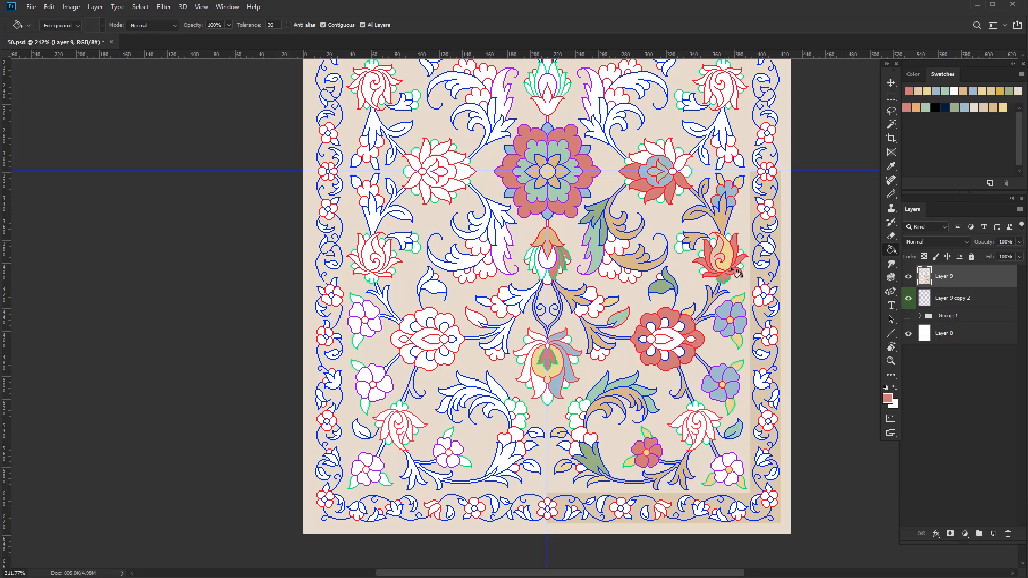
{"action": "key", "text": "b"}
{"action": "key", "text": "g"}
{"action": "left_click", "coordinate": [707, 275], "text": "alt"}
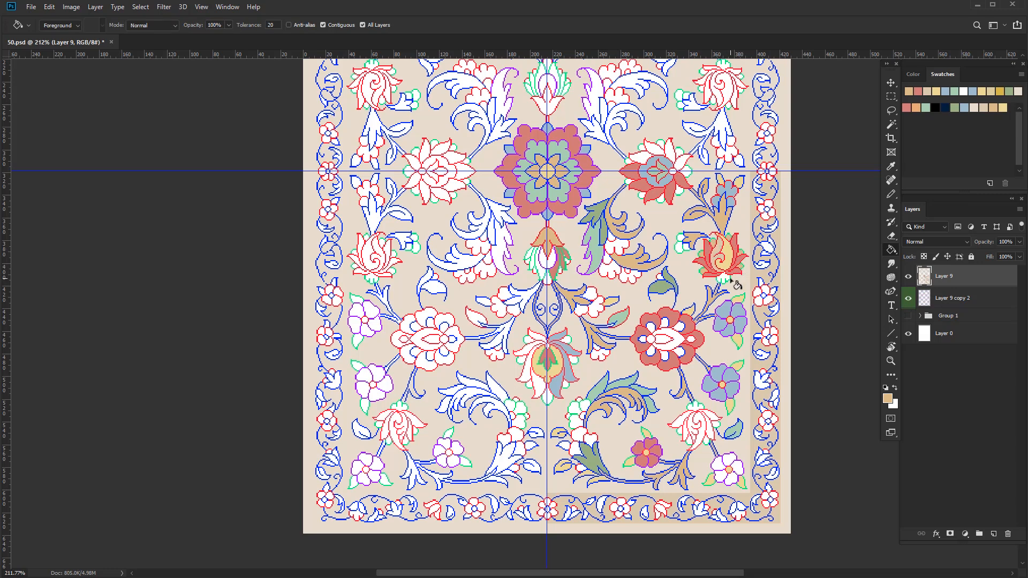
{"action": "left_click", "coordinate": [723, 317], "text": "alt"}
{"action": "left_click", "coordinate": [679, 339]}
{"action": "key", "text": "ctrl+z"}
- Fill the round flower's centre with sampled pale yellow and its inner scallops with light blue
{"action": "left_click", "coordinate": [738, 367], "text": "alt"}
{"action": "left_click", "coordinate": [679, 339]}
{"action": "left_click", "coordinate": [735, 380], "text": "alt"}
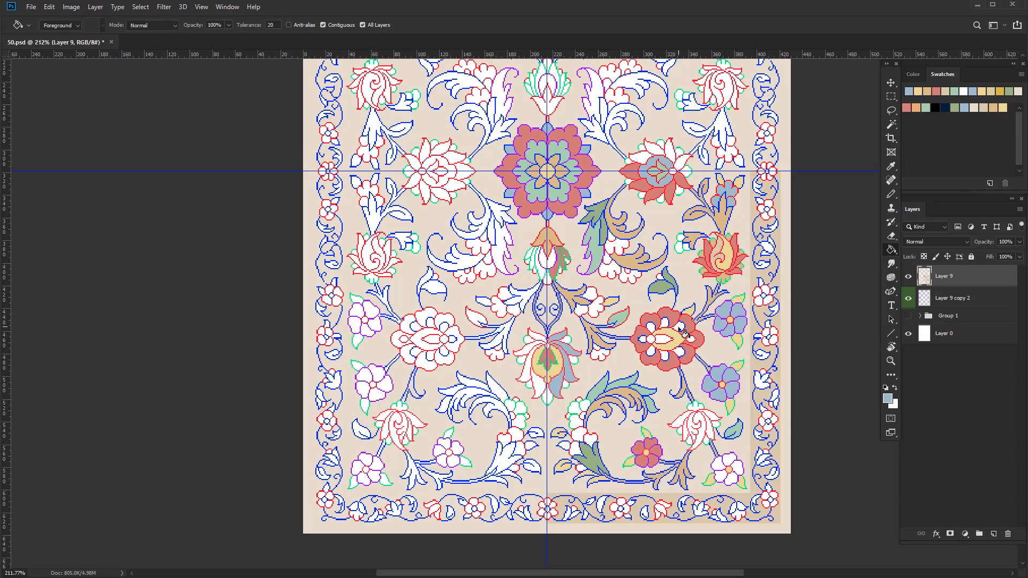
- Fill the lower side lotus's petals with tan and the small parts at its top with salmon
{"action": "left_click", "coordinate": [645, 261], "text": "alt"}
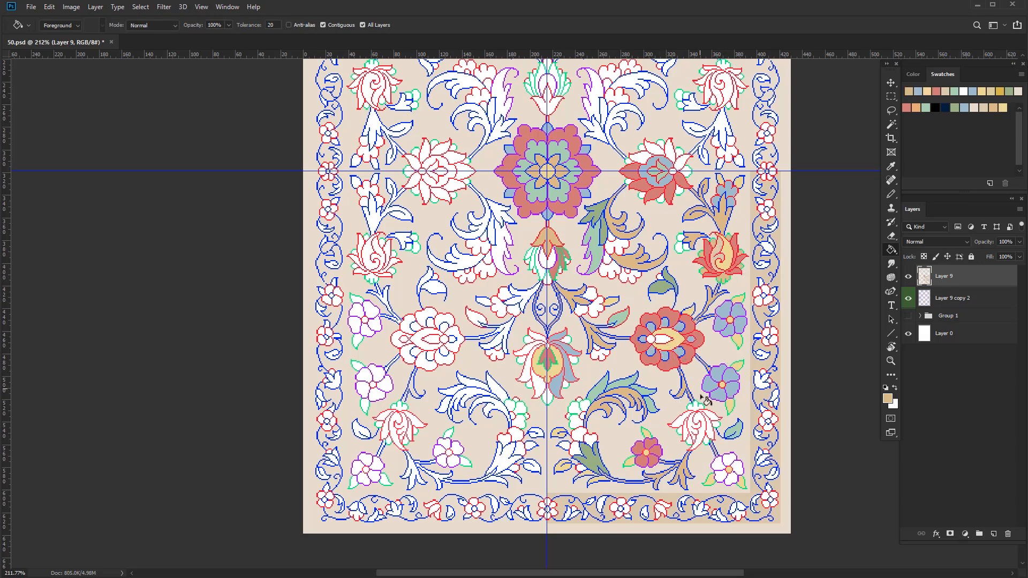
{"action": "left_click", "coordinate": [684, 419]}
{"action": "left_click", "coordinate": [690, 434]}
{"action": "left_click", "coordinate": [702, 441]}
{"action": "left_click", "coordinate": [708, 428]}
{"action": "left_click", "coordinate": [711, 416]}
{"action": "left_click", "coordinate": [754, 421], "text": "alt"}
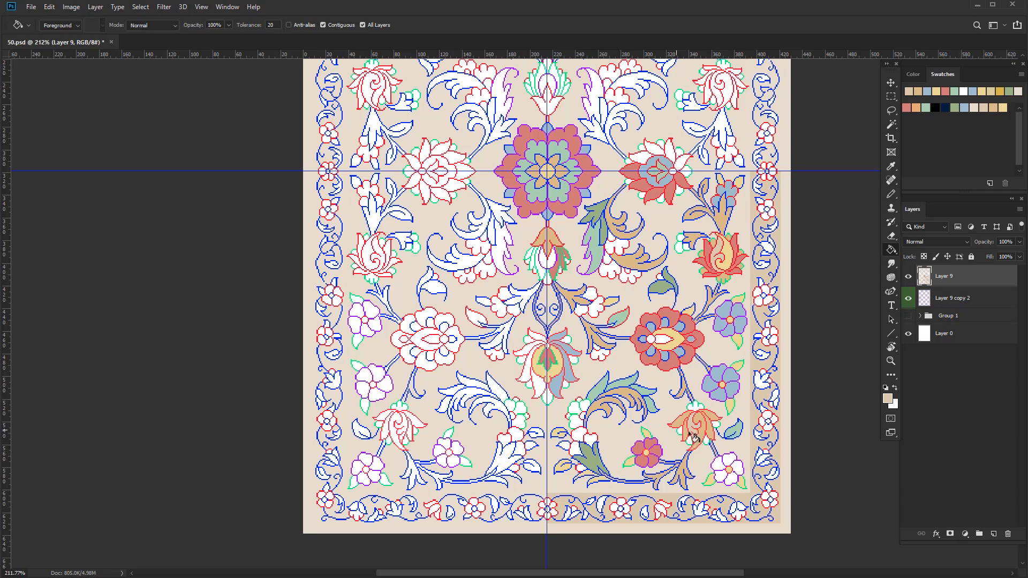
{"action": "left_click", "coordinate": [688, 359], "text": "alt"}
{"action": "left_click", "coordinate": [696, 407]}
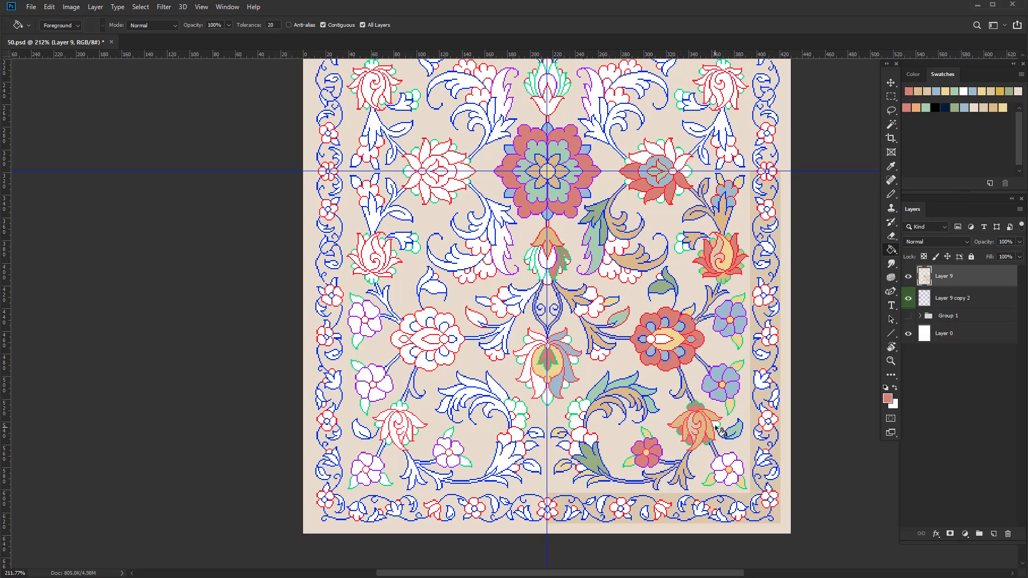
- Fill the blossom beside the central teardrop with light blue and the corner flower's petals with salmon
{"action": "left_click", "coordinate": [714, 391], "text": "alt"}
{"action": "left_click", "coordinate": [599, 302]}
{"action": "left_click", "coordinate": [590, 293]}
{"action": "left_click", "coordinate": [688, 360], "text": "alt"}
{"action": "left_click", "coordinate": [730, 459]}
{"action": "left_click", "coordinate": [720, 474]}
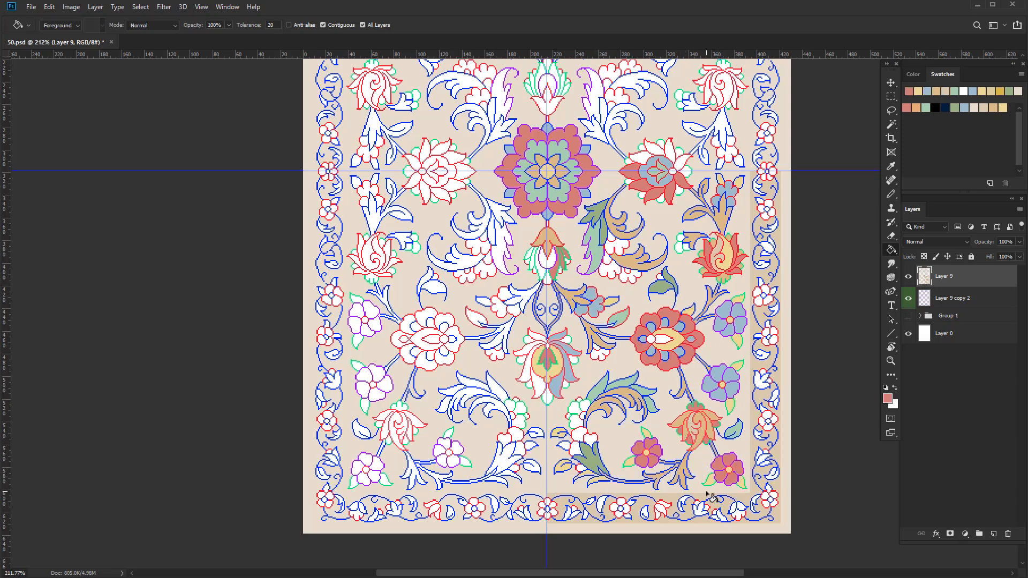
- Fill the lower scroll's side blossom with light blue and the lobed cluster above it with salmon
{"action": "left_click", "coordinate": [714, 391], "text": "alt"}
{"action": "left_click", "coordinate": [590, 440]}
{"action": "left_click", "coordinate": [676, 356], "text": "alt"}
{"action": "left_click", "coordinate": [577, 421]}
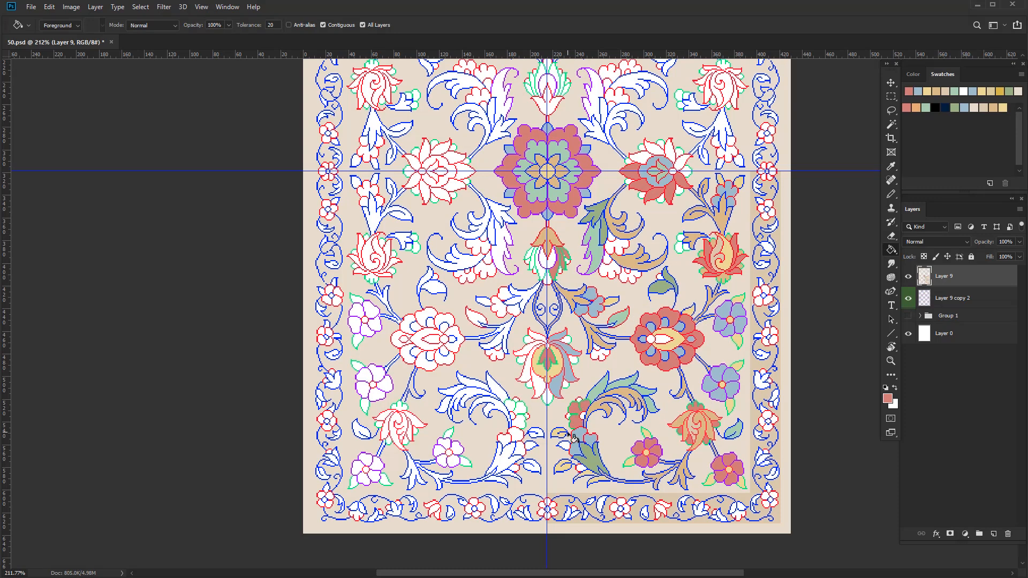
- Fill the blossoms beside the lower palmette and upper scroll leaf with light blue, and the scalloped cluster under that leaf with salmon
{"action": "left_click", "coordinate": [738, 445], "text": "alt"}
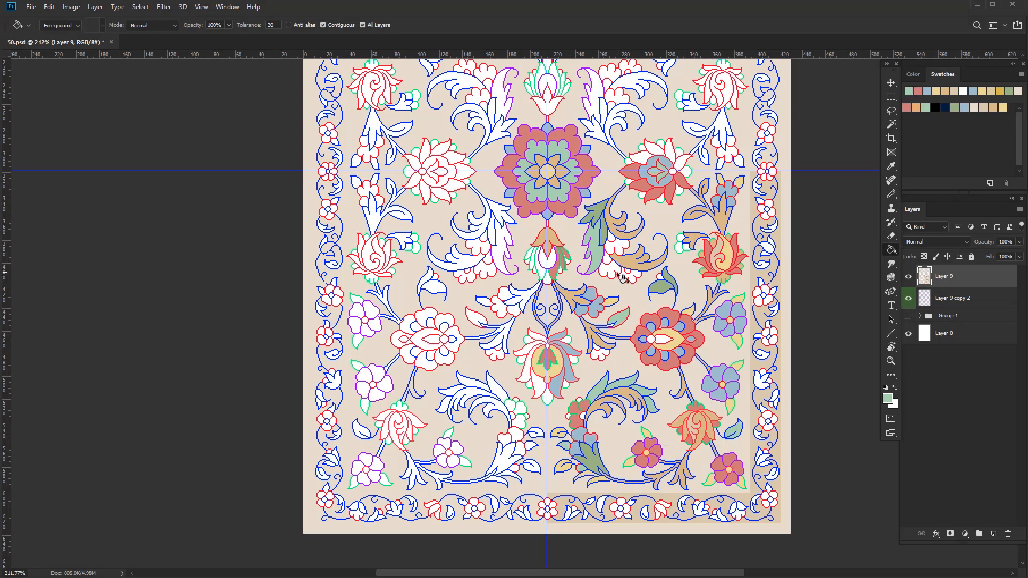
{"action": "left_click", "coordinate": [716, 373], "text": "alt"}
{"action": "left_click", "coordinate": [599, 356]}
{"action": "left_click", "coordinate": [666, 346], "text": "alt"}
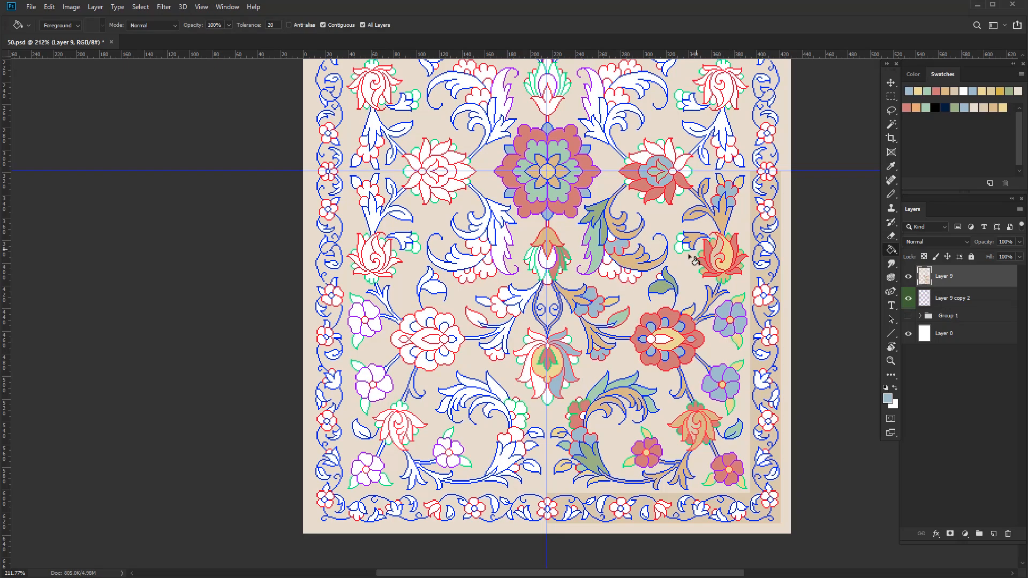
{"action": "left_click", "coordinate": [613, 240], "text": "alt"}
{"action": "left_click", "coordinate": [622, 275], "text": "alt"}
{"action": "left_click", "coordinate": [609, 271]}
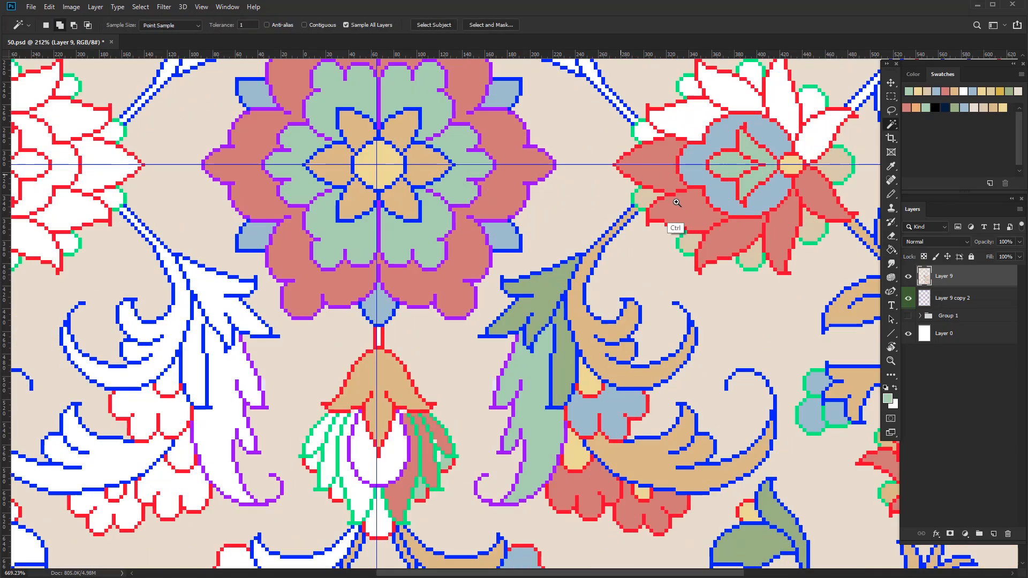
- Select the blue outlines around the coloured motifs and choose a brown darker than the tan fill as the foreground colour
{"action": "left_click", "coordinate": [678, 207], "text": "alt"}
{"action": "left_click", "coordinate": [651, 231]}
{"action": "key", "text": "ctrl+h"}
{"action": "mouse_move", "coordinate": [659, 246]}
{"action": "left_mouse_down"}
{"action": "mouse_move", "coordinate": [629, 232]}
{"action": "mouse_move", "coordinate": [670, 224]}
{"action": "left_mouse_up"}
{"action": "key", "text": "b"}
{"action": "left_click", "coordinate": [633, 215], "text": "ctrl"}
{"action": "left_click", "coordinate": [616, 235], "text": "alt"}
{"action": "left_click", "coordinate": [913, 75]}
{"action": "left_click", "coordinate": [912, 92]}
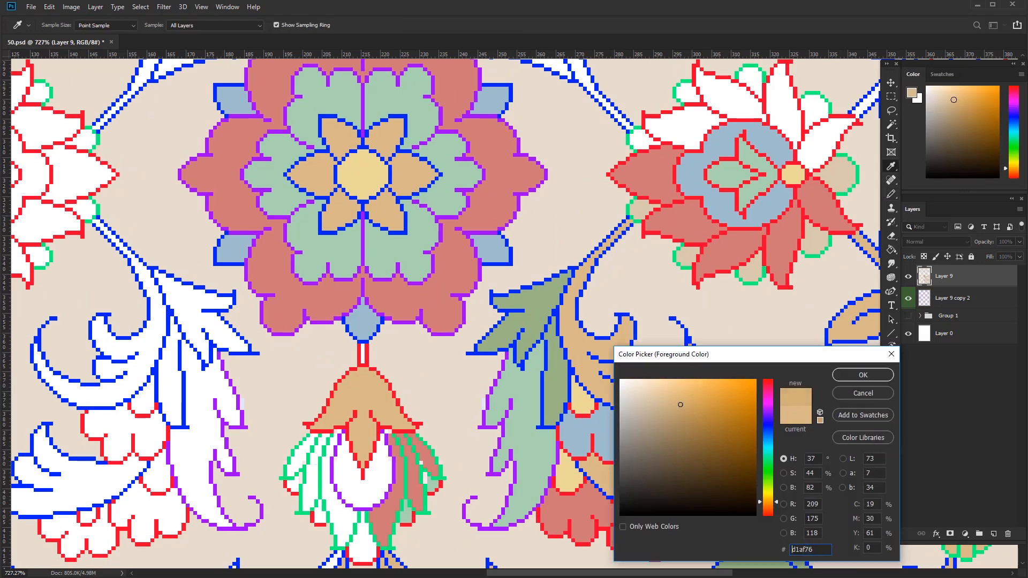
{"action": "left_click", "coordinate": [689, 427]}
{"action": "left_click", "coordinate": [847, 376]}
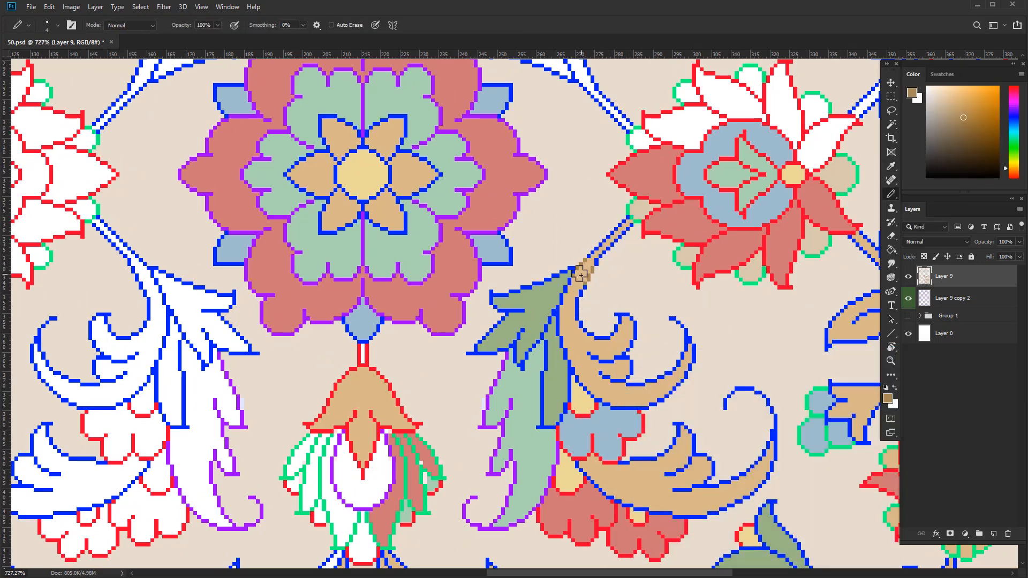
- Recolour the outlines of the scroll leaves beside the central medallion and of the upper side branch in brown
{"action": "mouse_move", "coordinate": [610, 241]}
{"action": "left_mouse_down"}
{"action": "mouse_move", "coordinate": [563, 309]}
{"action": "mouse_move", "coordinate": [598, 394]}
{"action": "mouse_move", "coordinate": [664, 397]}
{"action": "mouse_move", "coordinate": [602, 373]}
{"action": "mouse_move", "coordinate": [625, 320]}
{"action": "mouse_move", "coordinate": [632, 347]}
{"action": "left_mouse_up"}
{"action": "key", "text": "bracketright"}
{"action": "scroll", "coordinate": [633, 347], "scroll_direction": "down", "scroll_amount": 5}
{"action": "scroll", "coordinate": [645, 399], "scroll_direction": "up", "scroll_amount": 3}
{"action": "mouse_move", "coordinate": [663, 383]}
{"action": "left_mouse_down"}
{"action": "mouse_move", "coordinate": [634, 411]}
{"action": "mouse_move", "coordinate": [695, 394]}
{"action": "mouse_move", "coordinate": [708, 419]}
{"action": "mouse_move", "coordinate": [720, 360]}
{"action": "mouse_move", "coordinate": [664, 448]}
{"action": "mouse_move", "coordinate": [588, 394]}
{"action": "left_mouse_up"}
{"action": "scroll", "coordinate": [666, 396], "scroll_direction": "down", "scroll_amount": 3}
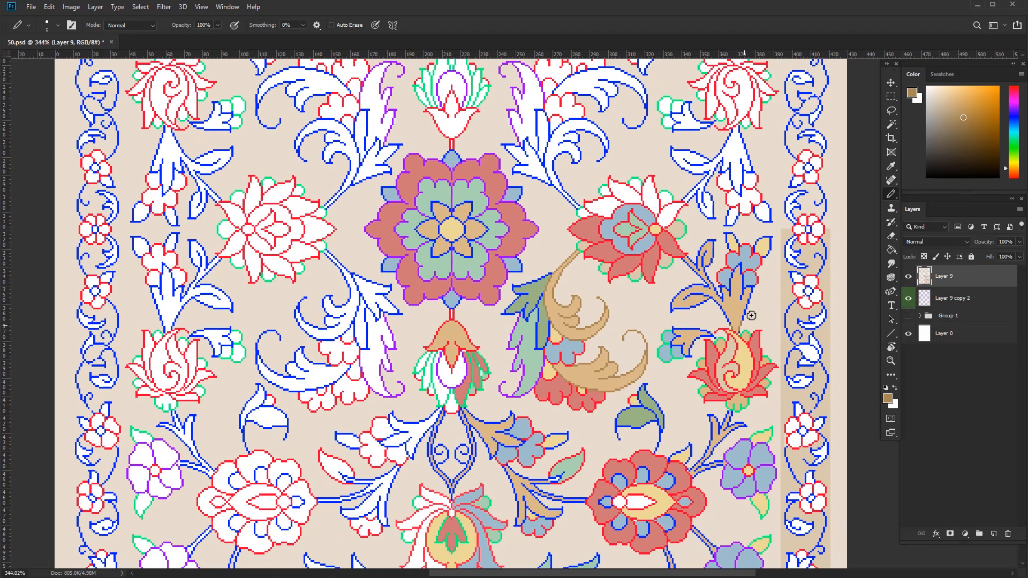
{"action": "left_click_drag", "start_coordinate": [724, 301], "coordinate": [679, 304]}
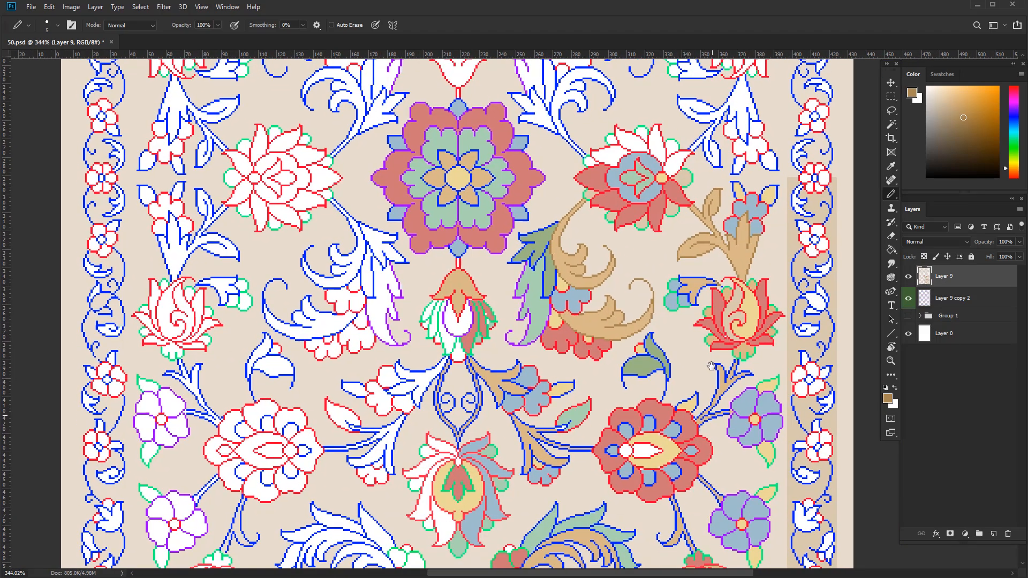
- Recolour the outlines of the branches around the central palmette and the lower flower stems in brown
{"action": "scroll", "coordinate": [687, 254], "scroll_direction": "down", "scroll_amount": 2}
{"action": "scroll", "coordinate": [675, 389], "scroll_direction": "up", "scroll_amount": 2}
{"action": "mouse_move", "coordinate": [595, 458]}
{"action": "left_mouse_down"}
{"action": "mouse_move", "coordinate": [674, 389]}
{"action": "mouse_move", "coordinate": [591, 398]}
{"action": "mouse_move", "coordinate": [567, 332]}
{"action": "left_mouse_up"}
{"action": "mouse_move", "coordinate": [589, 295]}
{"action": "left_mouse_down"}
{"action": "mouse_move", "coordinate": [543, 311]}
{"action": "mouse_move", "coordinate": [516, 245]}
{"action": "mouse_move", "coordinate": [530, 314]}
{"action": "mouse_move", "coordinate": [498, 358]}
{"action": "mouse_move", "coordinate": [514, 304]}
{"action": "left_mouse_up"}
{"action": "mouse_move", "coordinate": [632, 362]}
{"action": "left_mouse_down"}
{"action": "mouse_move", "coordinate": [591, 365]}
{"action": "mouse_move", "coordinate": [528, 197]}
{"action": "left_mouse_up"}
{"action": "left_click_drag", "start_coordinate": [527, 197], "coordinate": [562, 198]}
{"action": "mouse_move", "coordinate": [768, 448]}
{"action": "left_mouse_down"}
{"action": "mouse_move", "coordinate": [728, 496]}
{"action": "mouse_move", "coordinate": [755, 514]}
{"action": "mouse_move", "coordinate": [712, 509]}
{"action": "mouse_move", "coordinate": [702, 476]}
{"action": "mouse_move", "coordinate": [779, 501]}
{"action": "mouse_move", "coordinate": [609, 505]}
{"action": "left_mouse_up"}
- Recolour the lower scroll's thin stem and curling tan leaf outlines in brown, adjusting the pencil size for narrow spots
{"action": "key", "text": "bracketleft"}
{"action": "key", "text": "bracketleft"}
{"action": "key", "text": "bracketleft"}
{"action": "key", "text": "bracketleft"}
{"action": "scroll", "coordinate": [612, 502], "scroll_direction": "up", "scroll_amount": 3}
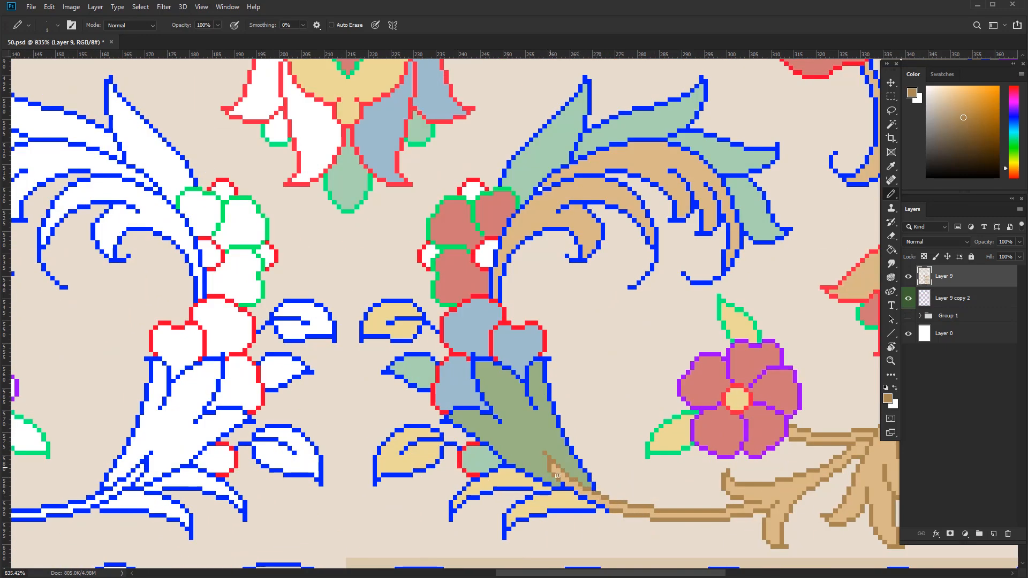
{"action": "scroll", "coordinate": [585, 502], "scroll_direction": "down", "scroll_amount": 5}
{"action": "scroll", "coordinate": [565, 384], "scroll_direction": "up", "scroll_amount": 4}
{"action": "key", "text": "bracketright"}
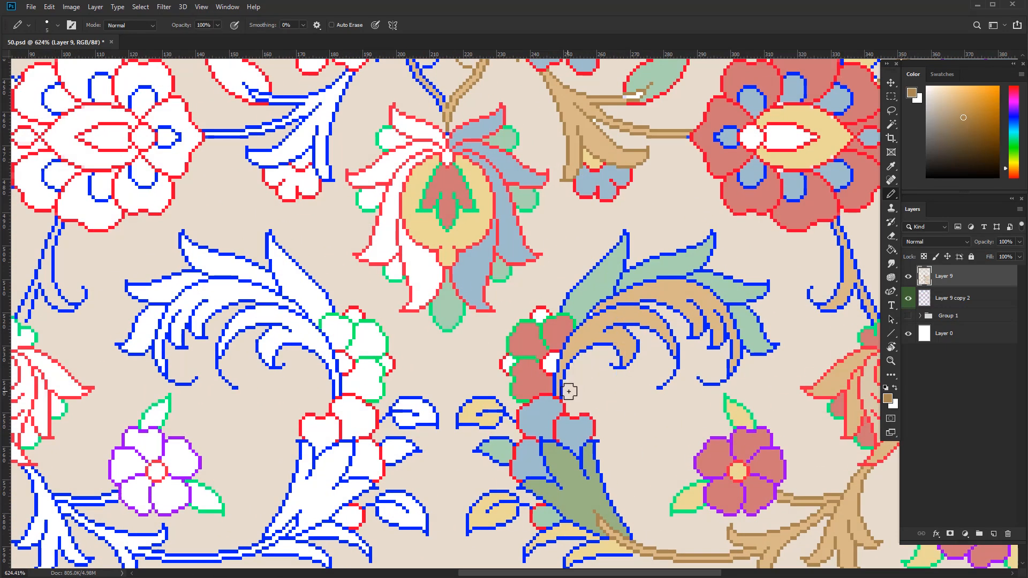
{"action": "mouse_move", "coordinate": [569, 391]}
{"action": "left_mouse_down"}
{"action": "mouse_move", "coordinate": [565, 359]}
{"action": "mouse_move", "coordinate": [624, 311]}
{"action": "mouse_move", "coordinate": [656, 372]}
{"action": "mouse_move", "coordinate": [622, 320]}
{"action": "mouse_move", "coordinate": [640, 305]}
{"action": "mouse_move", "coordinate": [700, 312]}
{"action": "mouse_move", "coordinate": [736, 358]}
{"action": "left_mouse_up"}
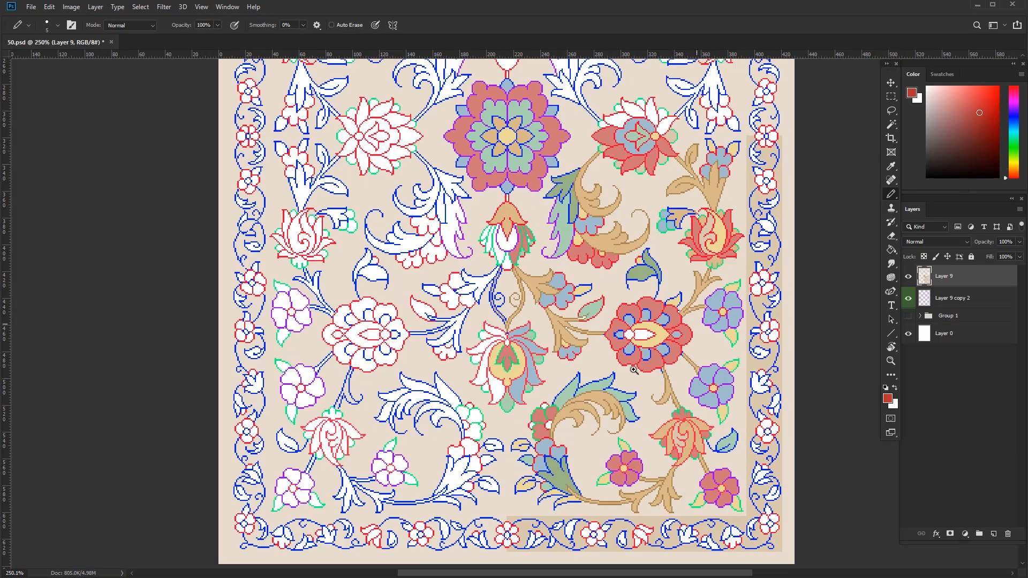
- Select the red outlines and recolour the outer petal edges of the large salmon rosette in dark red
{"action": "key", "text": "w"}
{"action": "scroll", "coordinate": [690, 339], "scroll_direction": "up", "scroll_amount": 4}
{"action": "left_click", "coordinate": [716, 324]}
{"action": "key", "text": "b"}
{"action": "scroll", "coordinate": [721, 332], "scroll_direction": "up", "scroll_amount": 5}
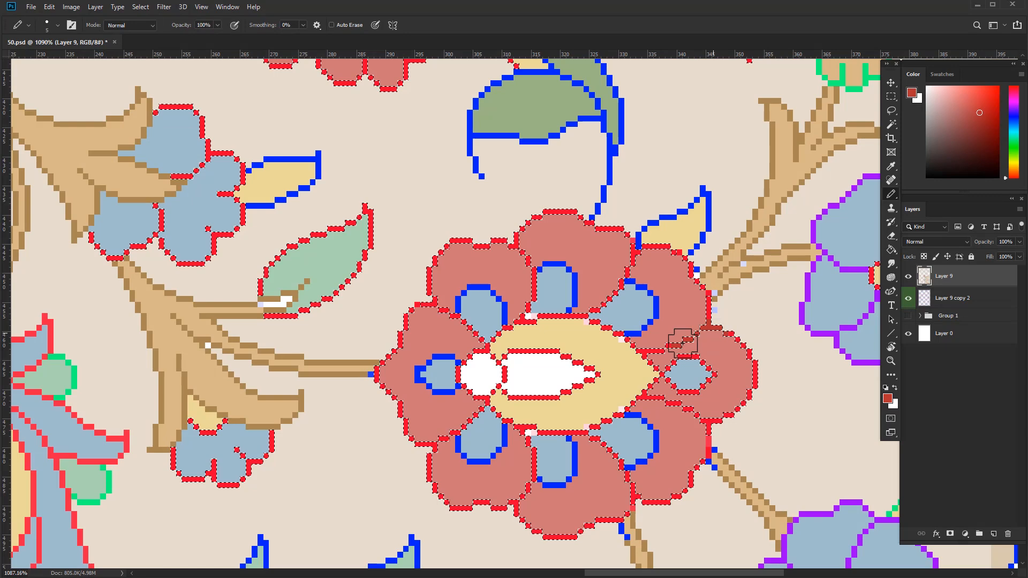
{"action": "mouse_move", "coordinate": [673, 255]}
{"action": "left_mouse_down"}
{"action": "mouse_move", "coordinate": [594, 228]}
{"action": "mouse_move", "coordinate": [526, 257]}
{"action": "mouse_move", "coordinate": [478, 325]}
{"action": "left_mouse_up"}
{"action": "mouse_move", "coordinate": [478, 325]}
{"action": "left_mouse_down"}
{"action": "mouse_move", "coordinate": [543, 247]}
{"action": "mouse_move", "coordinate": [507, 362]}
{"action": "left_mouse_up"}
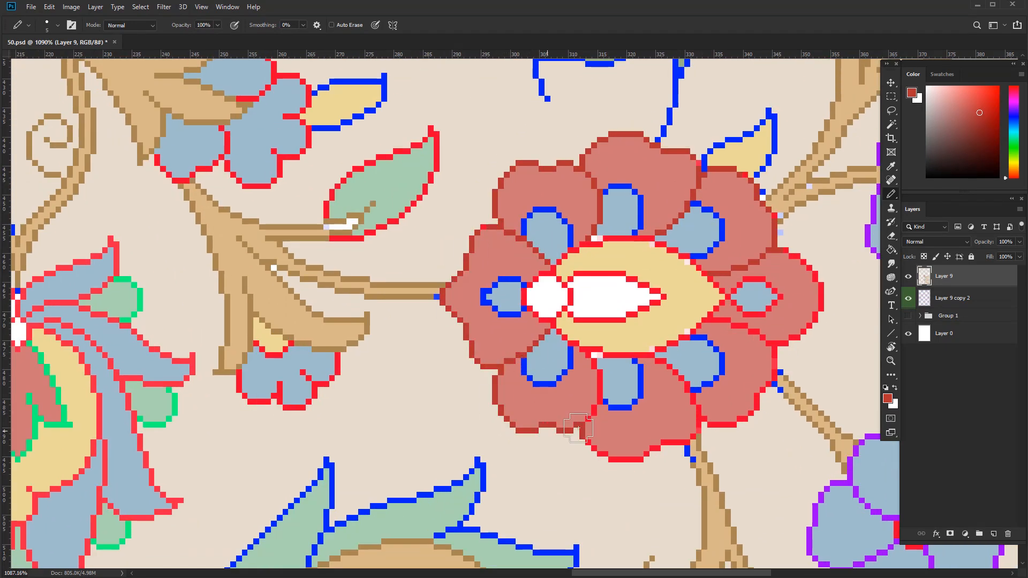
{"action": "mouse_move", "coordinate": [578, 428]}
{"action": "left_mouse_down"}
{"action": "mouse_move", "coordinate": [590, 368]}
{"action": "mouse_move", "coordinate": [671, 446]}
{"action": "left_mouse_up"}
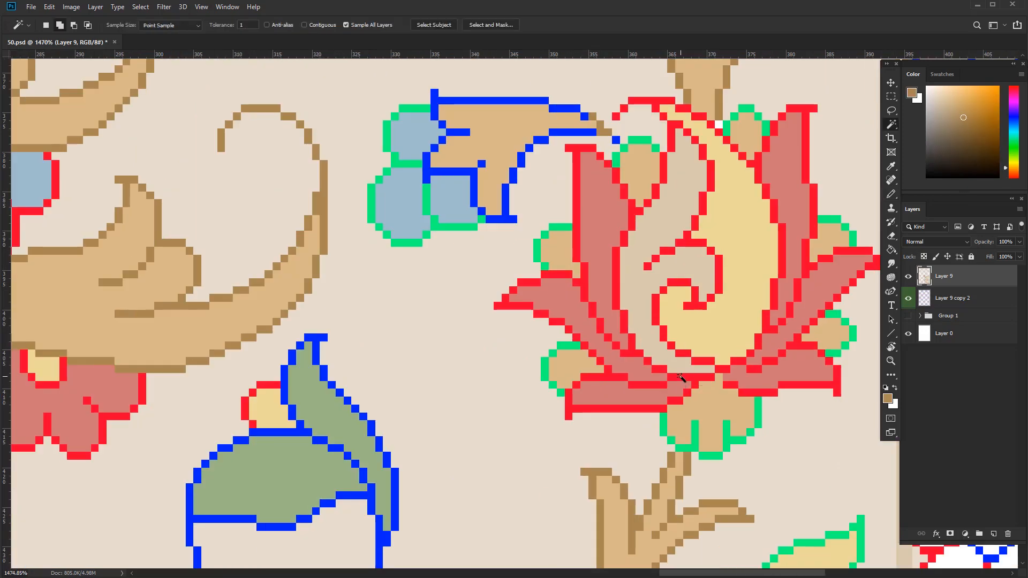
- Recolour the petal outlines of the side lotus in dark red and clear the selection
{"action": "scroll", "coordinate": [670, 394], "scroll_direction": "down", "scroll_amount": 1}
{"action": "left_click", "coordinate": [477, 546], "text": "alt"}
{"action": "mouse_move", "coordinate": [670, 394]}
{"action": "left_mouse_down"}
{"action": "mouse_move", "coordinate": [714, 392]}
{"action": "mouse_move", "coordinate": [675, 384]}
{"action": "mouse_move", "coordinate": [628, 419]}
{"action": "left_mouse_up"}
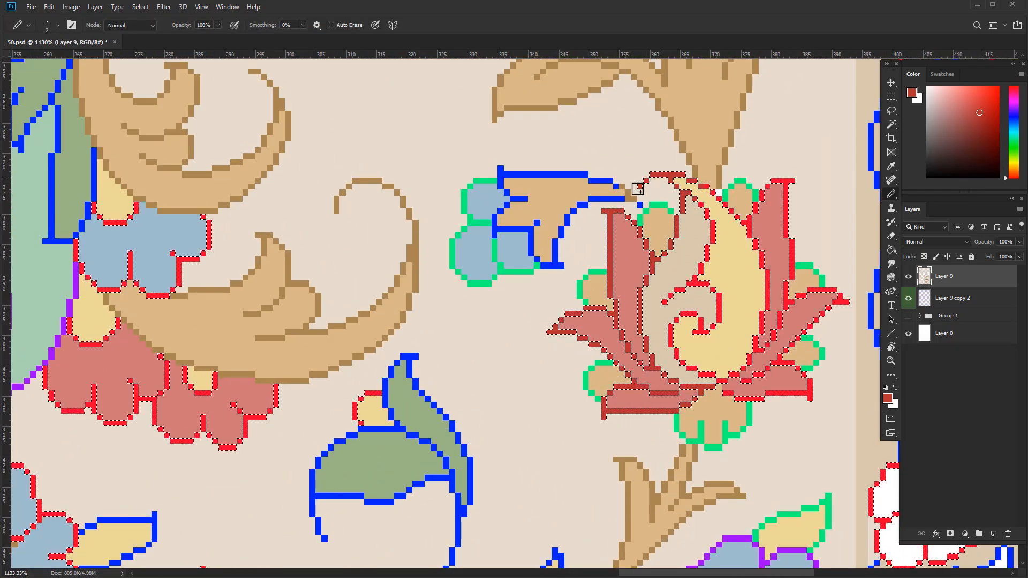
{"action": "mouse_move", "coordinate": [759, 334]}
{"action": "left_mouse_down"}
{"action": "mouse_move", "coordinate": [729, 379]}
{"action": "mouse_move", "coordinate": [776, 376]}
{"action": "left_mouse_up"}
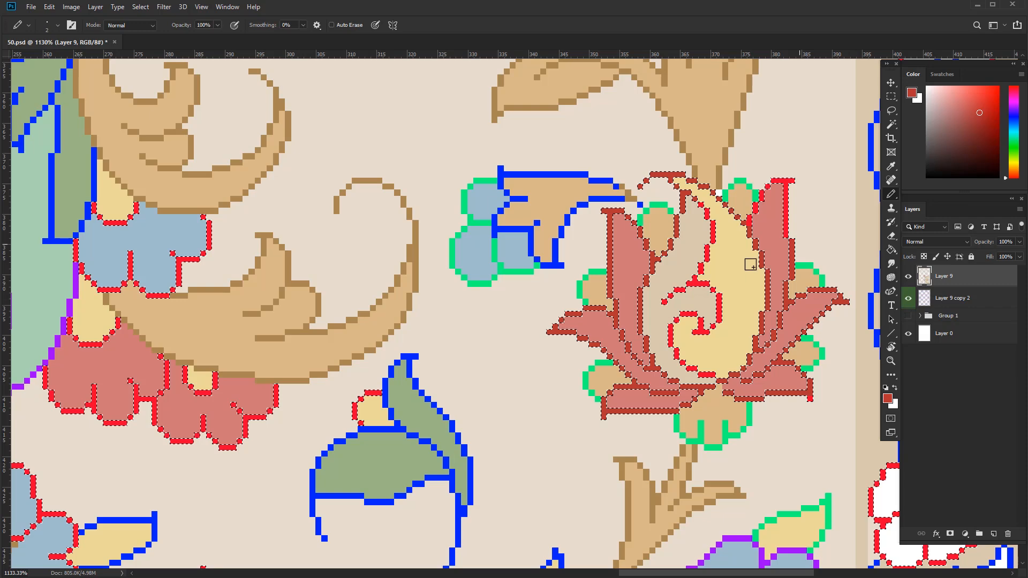
{"action": "key", "text": "ctrl+d"}
{"action": "key", "text": "ctrl+g"}
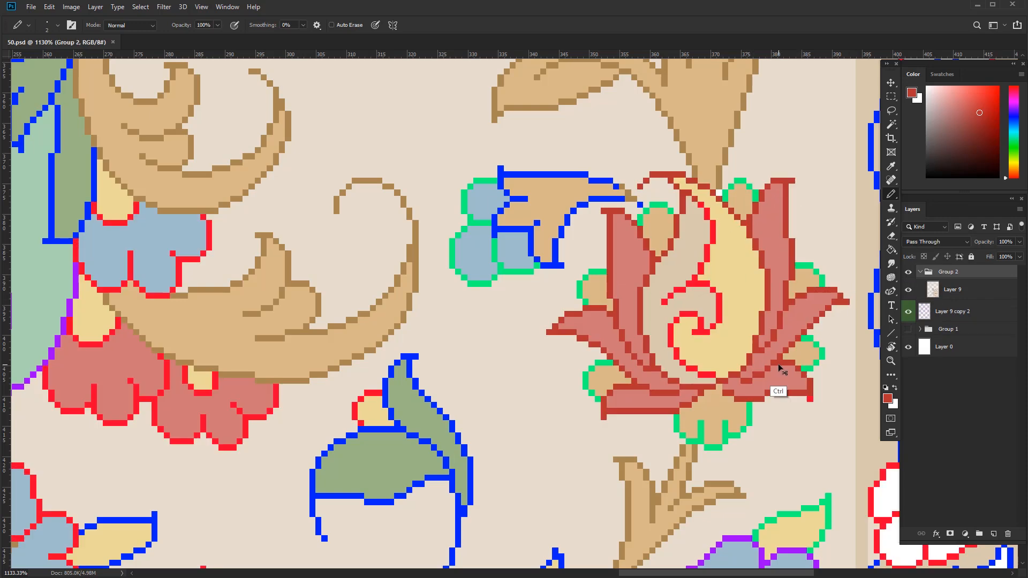
{"action": "key", "text": "ctrl+shift+g"}
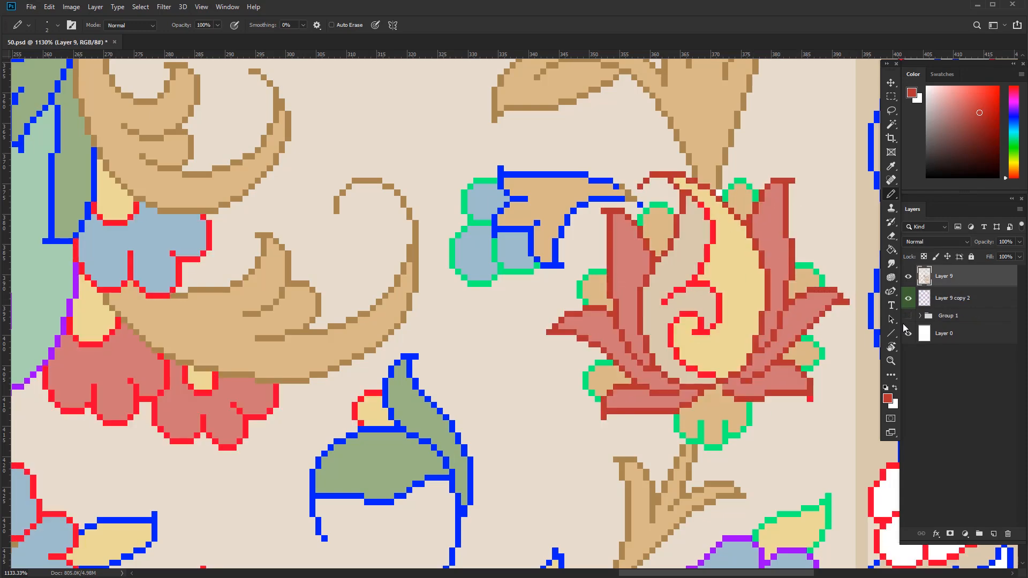
- Recolour the purple outlines of the two light blue side flowers in a darker blue
{"action": "left_click", "coordinate": [723, 496], "text": "alt"}
{"action": "key", "text": "bracketleft"}
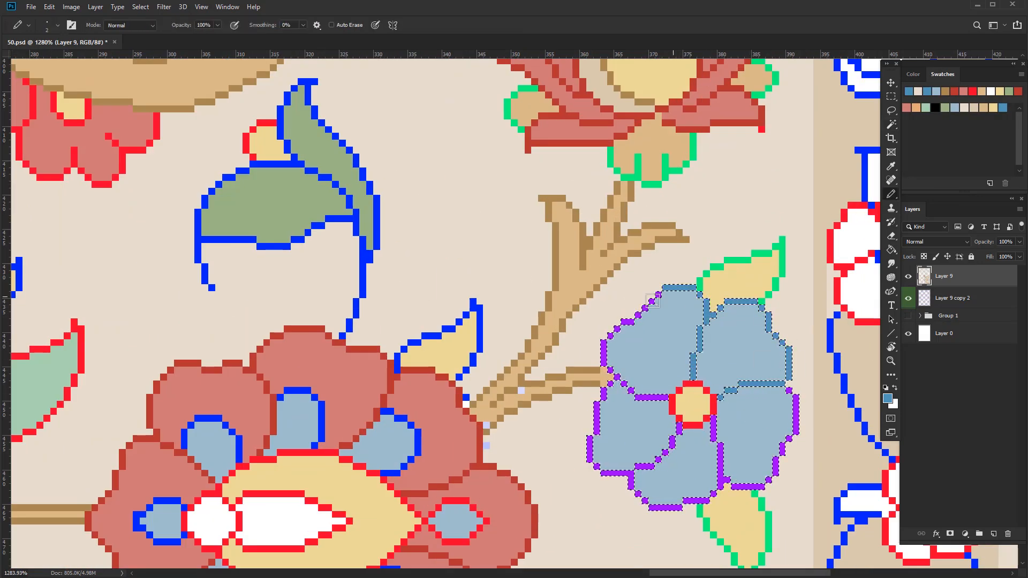
{"action": "mouse_move", "coordinate": [652, 301]}
{"action": "left_mouse_down"}
{"action": "mouse_move", "coordinate": [588, 444]}
{"action": "mouse_move", "coordinate": [790, 394]}
{"action": "left_mouse_up"}
{"action": "scroll", "coordinate": [782, 349], "scroll_direction": "down", "scroll_amount": 5}
{"action": "scroll", "coordinate": [771, 385], "scroll_direction": "down", "scroll_amount": 3}
{"action": "key", "text": "bracketright"}
{"action": "key", "text": "bracketright"}
{"action": "key", "text": "bracketright"}
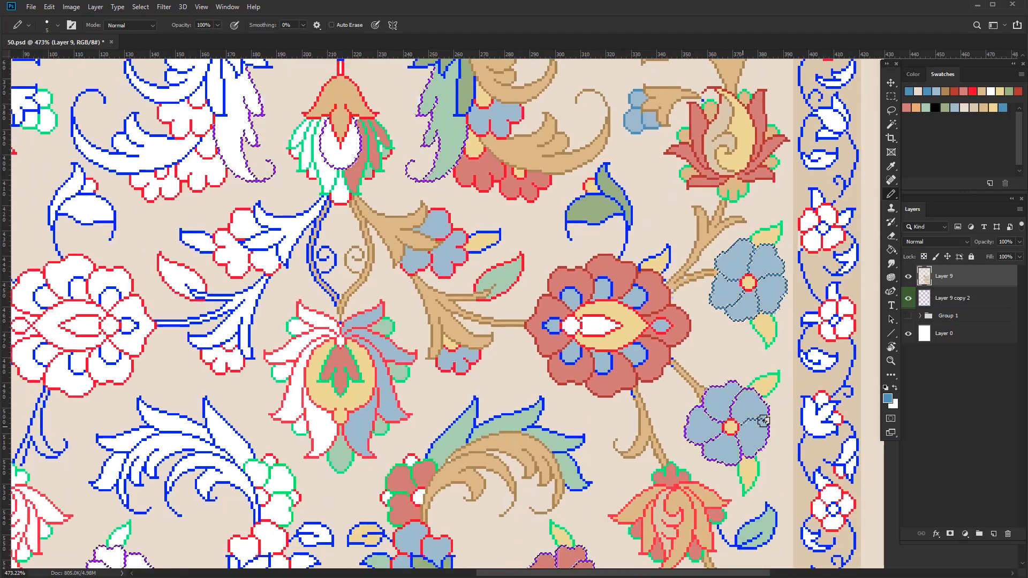
{"action": "left_click_drag", "start_coordinate": [731, 411], "coordinate": [763, 399]}
{"action": "left_click_drag", "start_coordinate": [763, 409], "coordinate": [790, 281]}
- Recolour the purple outlines of the two small salmon flowers near the lower corner in dark red
{"action": "scroll", "coordinate": [670, 434], "scroll_direction": "down", "scroll_amount": 3}
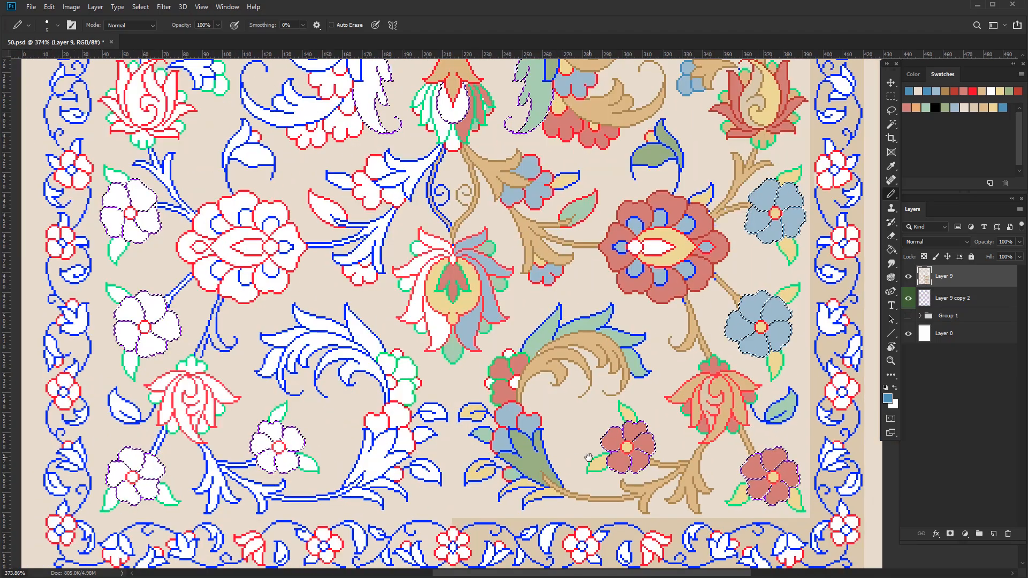
{"action": "left_click", "coordinate": [702, 468], "text": "alt"}
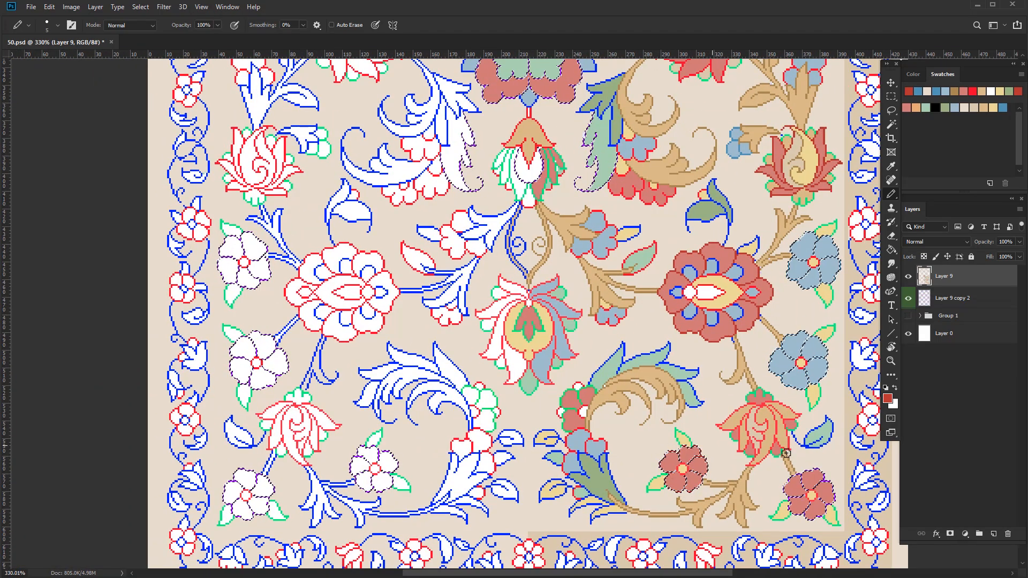
{"action": "mouse_move", "coordinate": [783, 499]}
{"action": "left_mouse_down"}
{"action": "mouse_move", "coordinate": [819, 502]}
{"action": "mouse_move", "coordinate": [817, 433]}
{"action": "left_mouse_up"}
{"action": "scroll", "coordinate": [820, 506], "scroll_direction": "up", "scroll_amount": 5}
{"action": "scroll", "coordinate": [804, 434], "scroll_direction": "down", "scroll_amount": 4}
{"action": "left_click_drag", "start_coordinate": [654, 401], "coordinate": [670, 426]}
- Recolour the outlines of the light blue petals on the lower central palmette in darker blue and clear the selection
{"action": "scroll", "coordinate": [664, 408], "scroll_direction": "up", "scroll_amount": 3}
{"action": "mouse_move", "coordinate": [656, 382]}
{"action": "left_mouse_down"}
{"action": "mouse_move", "coordinate": [654, 417]}
{"action": "mouse_move", "coordinate": [626, 436]}
{"action": "mouse_move", "coordinate": [636, 239]}
{"action": "mouse_move", "coordinate": [589, 269]}
{"action": "left_mouse_up"}
{"action": "key", "text": "bracketleft"}
{"action": "key", "text": "bracketleft"}
{"action": "key", "text": "bracketleft"}
{"action": "key", "text": "bracketleft"}
{"action": "key", "text": "bracketleft"}
{"action": "key", "text": "bracketleft"}
{"action": "key", "text": "bracketleft"}
{"action": "key", "text": "bracketleft"}
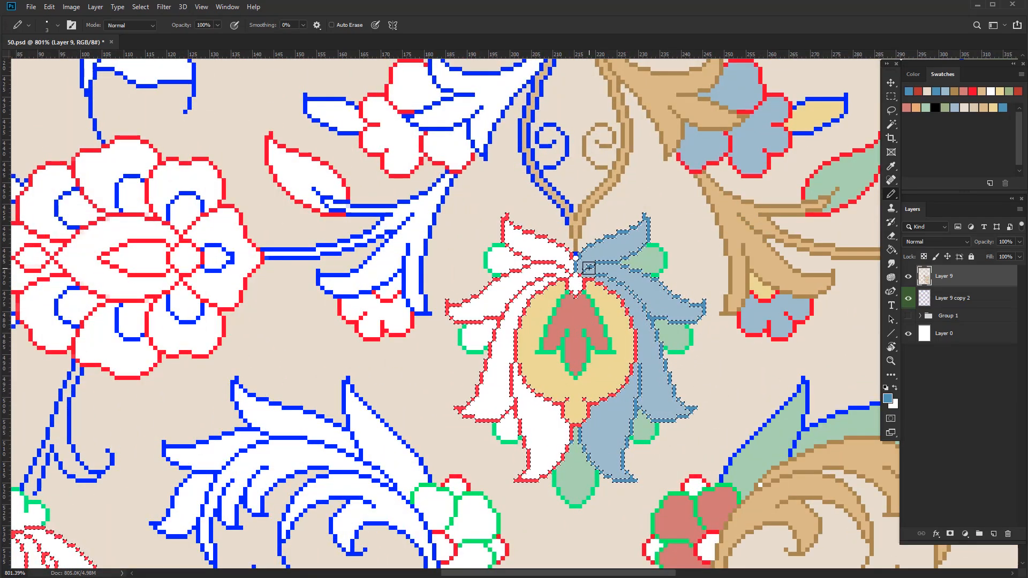
{"action": "key", "text": "ctrl+d"}
- Select the blue border outlines and recolour the bottom border's vine and leaves in dark green from the centre to the tulip
{"action": "scroll", "coordinate": [650, 304], "scroll_direction": "down", "scroll_amount": 6}
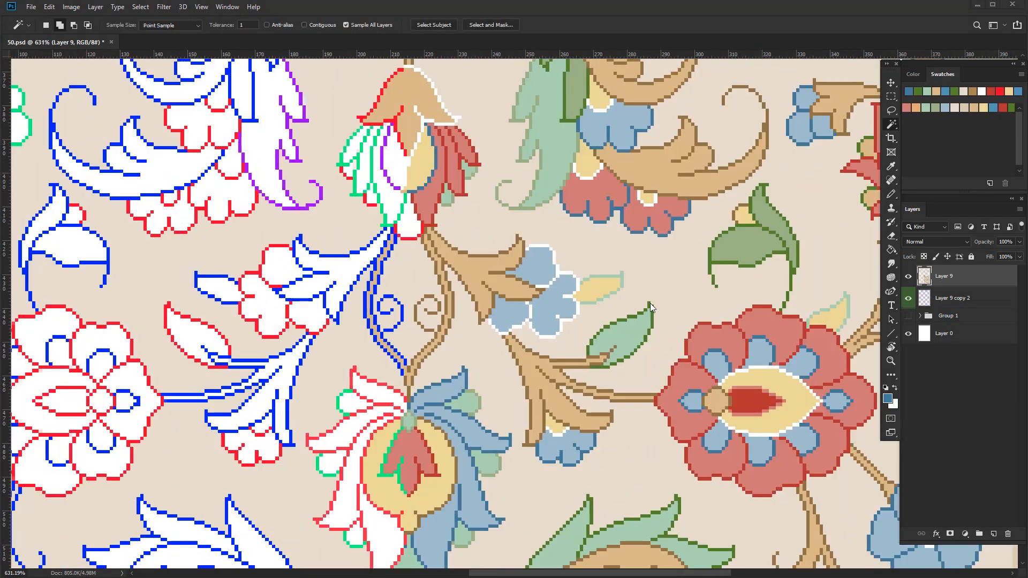
{"action": "key", "text": "w"}
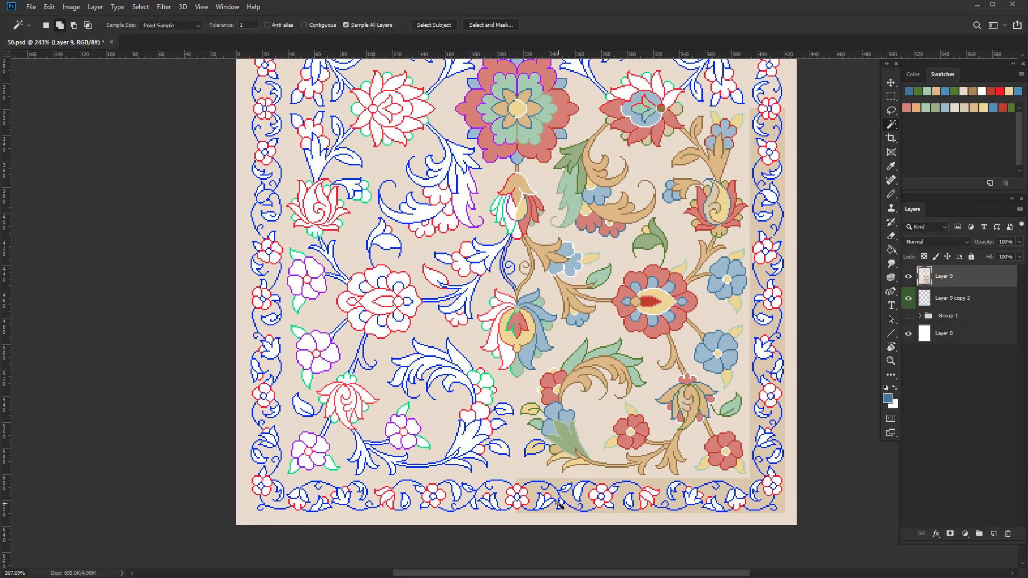
{"action": "scroll", "coordinate": [558, 504], "scroll_direction": "up", "scroll_amount": 3}
{"action": "scroll", "coordinate": [655, 458], "scroll_direction": "up", "scroll_amount": 2}
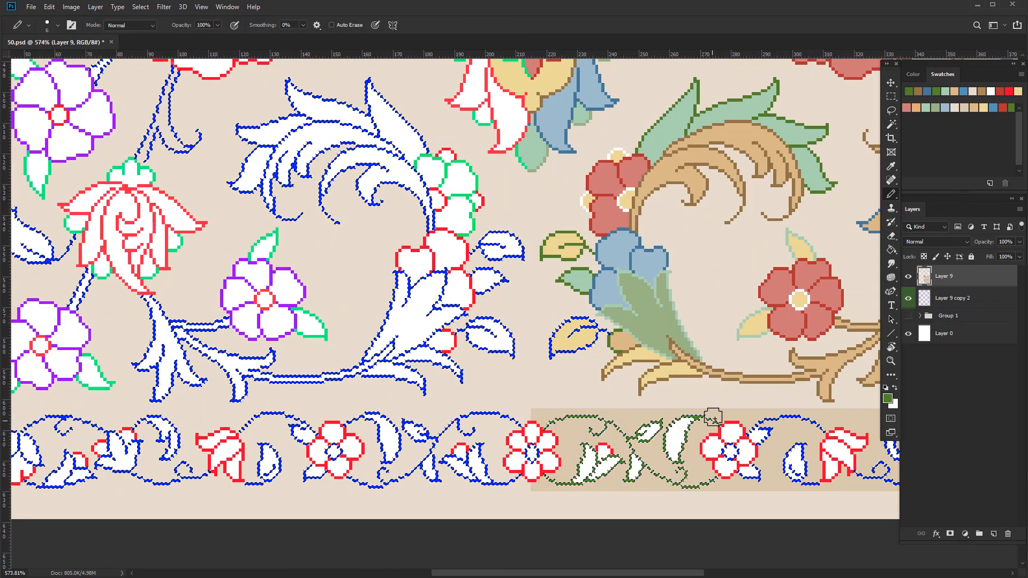
{"action": "mouse_move", "coordinate": [766, 416]}
{"action": "left_mouse_down"}
{"action": "mouse_move", "coordinate": [636, 389]}
{"action": "mouse_move", "coordinate": [693, 386]}
{"action": "mouse_move", "coordinate": [744, 410]}
{"action": "left_mouse_up"}
{"action": "scroll", "coordinate": [635, 389], "scroll_direction": "up", "scroll_amount": 3}
{"action": "left_click_drag", "start_coordinate": [710, 435], "coordinate": [723, 497]}
{"action": "left_click_drag", "start_coordinate": [849, 491], "coordinate": [676, 464]}
{"action": "scroll", "coordinate": [677, 465], "scroll_direction": "down", "scroll_amount": 3}
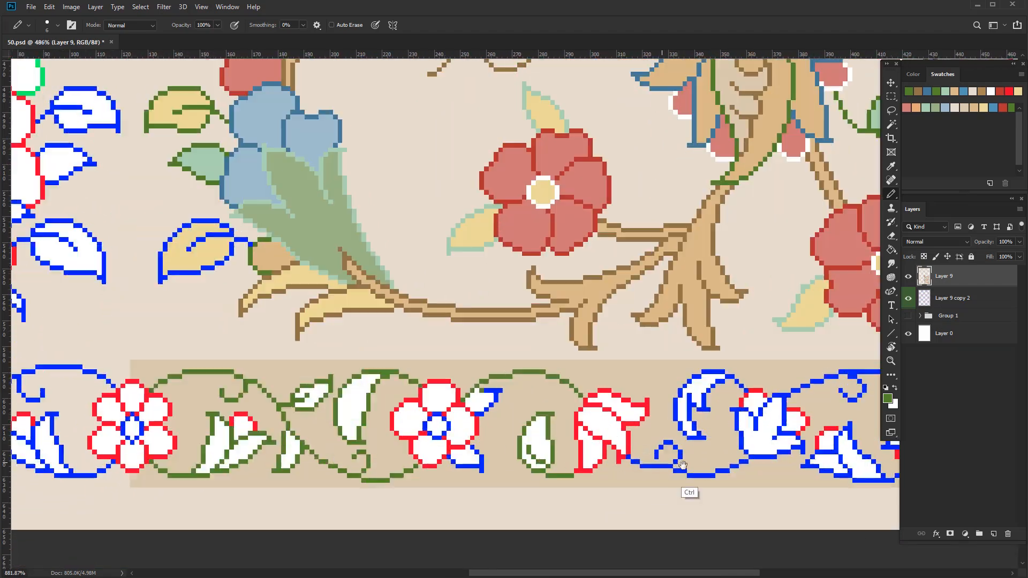
- Continue the dark green vine outlines from the tulip to the corner and along the side border, and clear the selection
{"action": "scroll", "coordinate": [683, 465], "scroll_direction": "up", "scroll_amount": 3}
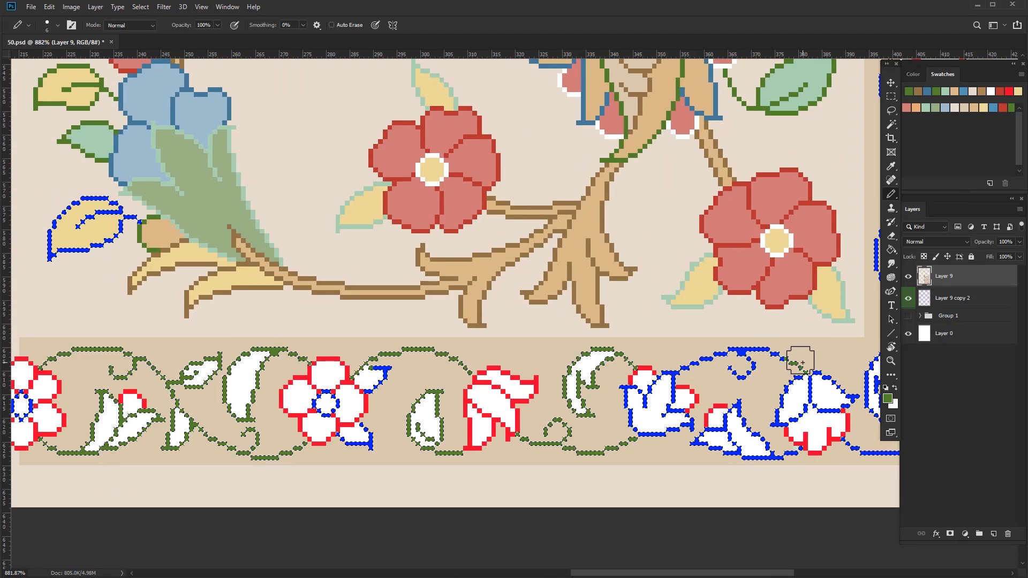
{"action": "mouse_move", "coordinate": [803, 362]}
{"action": "left_mouse_down"}
{"action": "mouse_move", "coordinate": [700, 360]}
{"action": "mouse_move", "coordinate": [667, 380]}
{"action": "left_mouse_up"}
{"action": "mouse_move", "coordinate": [796, 455]}
{"action": "left_mouse_down"}
{"action": "mouse_move", "coordinate": [716, 454]}
{"action": "mouse_move", "coordinate": [763, 442]}
{"action": "left_mouse_up"}
{"action": "left_click_drag", "start_coordinate": [848, 444], "coordinate": [615, 459]}
{"action": "mouse_move", "coordinate": [616, 459]}
{"action": "left_mouse_down"}
{"action": "mouse_move", "coordinate": [671, 471]}
{"action": "mouse_move", "coordinate": [716, 412]}
{"action": "left_mouse_up"}
{"action": "left_click_drag", "start_coordinate": [675, 361], "coordinate": [643, 394]}
{"action": "key", "text": "ctrl+d"}
- Fill the petals of the bottom border's centre flower and the neighbouring round flower with light blue
{"action": "scroll", "coordinate": [661, 404], "scroll_direction": "down", "scroll_amount": 4}
{"action": "key", "text": "g"}
{"action": "left_click", "coordinate": [583, 254], "text": "alt"}
{"action": "left_click_drag", "start_coordinate": [555, 470], "coordinate": [550, 493]}
{"action": "left_click", "coordinate": [616, 430], "text": "alt"}
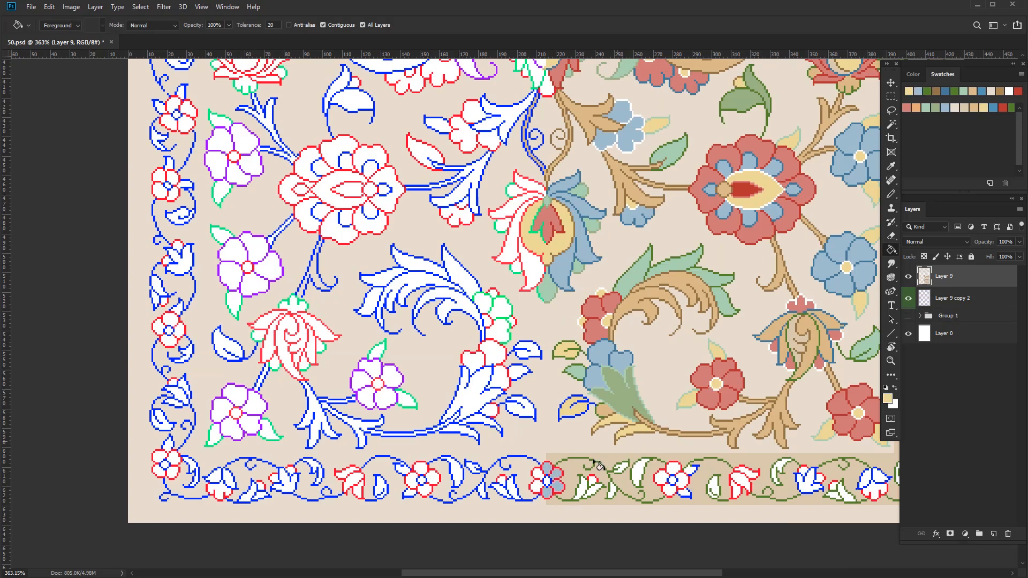
{"action": "left_click", "coordinate": [552, 494], "text": "alt"}
{"action": "left_click_drag", "start_coordinate": [664, 476], "coordinate": [673, 492]}
- Fill the bottom border's tulip and the pointed blossom beyond it with salmon, undoing the stray fill
{"action": "left_click_drag", "start_coordinate": [712, 484], "coordinate": [631, 457]}
{"action": "left_click", "coordinate": [635, 443]}
{"action": "left_click", "coordinate": [622, 464]}
{"action": "left_click", "coordinate": [732, 405], "text": "alt"}
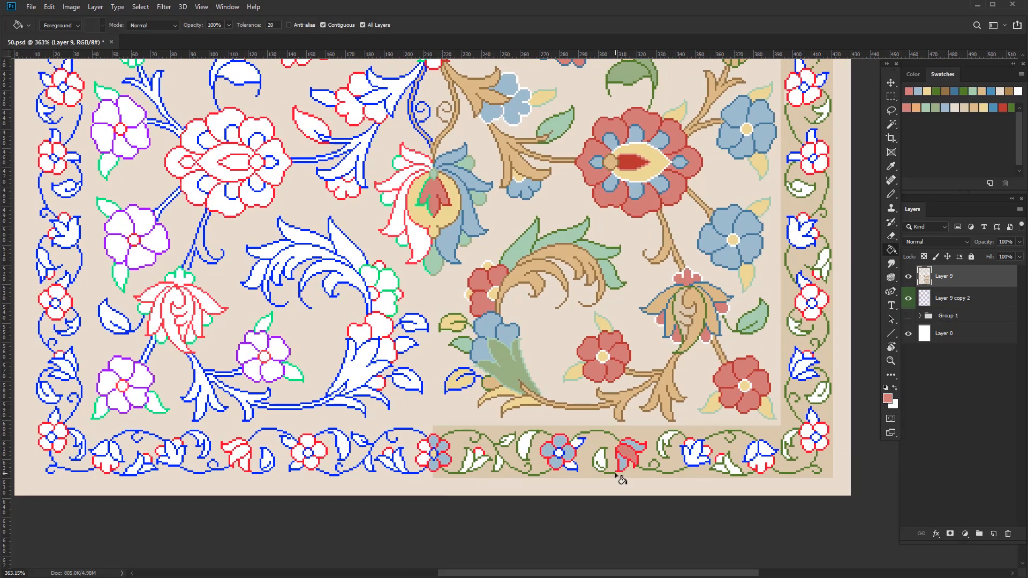
{"action": "left_click", "coordinate": [695, 456]}
{"action": "left_click", "coordinate": [755, 454]}
{"action": "left_click_drag", "start_coordinate": [772, 470], "coordinate": [722, 468]}
{"action": "key", "text": "ctrl+z"}
- Fill the blossom near the border's corner and the pointed blossom beside it with light green, and a side border blossom with salmon
{"action": "left_click", "coordinate": [705, 324], "text": "alt"}
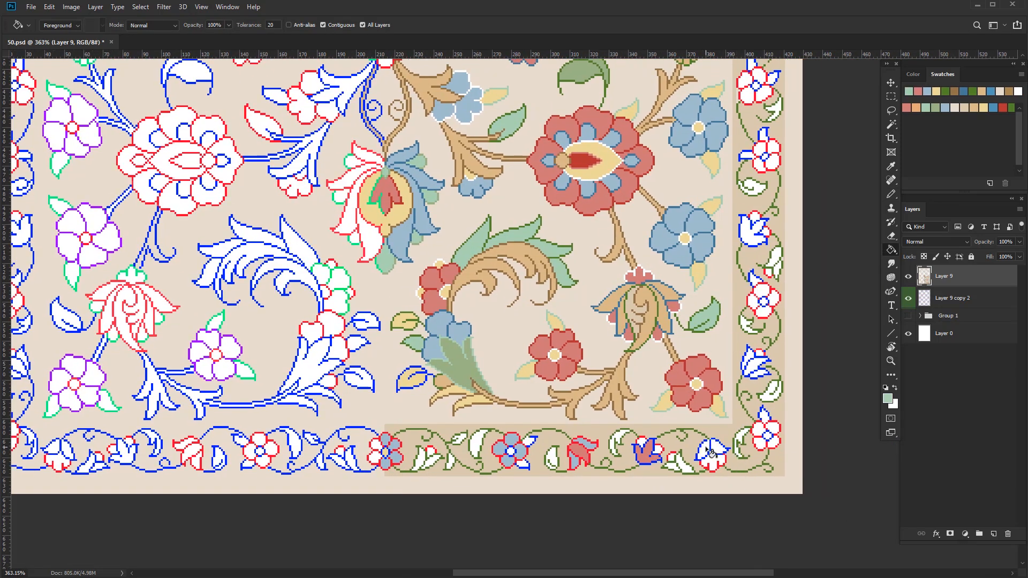
{"action": "left_click", "coordinate": [706, 448]}
{"action": "left_click", "coordinate": [645, 458]}
{"action": "scroll", "coordinate": [648, 479], "scroll_direction": "down", "scroll_amount": 2}
{"action": "left_click_drag", "start_coordinate": [724, 401], "coordinate": [715, 423]}
{"action": "left_click", "coordinate": [592, 485], "text": "alt"}
{"action": "left_click", "coordinate": [715, 425]}
{"action": "left_click", "coordinate": [599, 478], "text": "alt"}
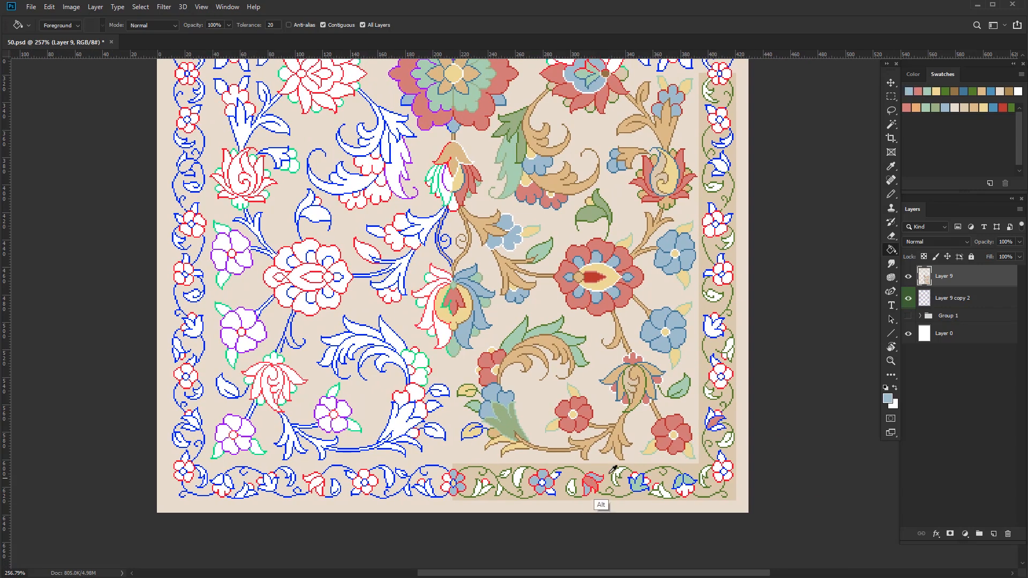
- Recolour the outlines of the yellow buds and the blue flowers' centres along the bottom border in white
{"action": "left_click", "coordinate": [722, 378], "text": "alt"}
{"action": "scroll", "coordinate": [459, 481], "scroll_direction": "up", "scroll_amount": 5}
{"action": "key", "text": "b"}
{"action": "left_click_drag", "start_coordinate": [745, 472], "coordinate": [673, 447]}
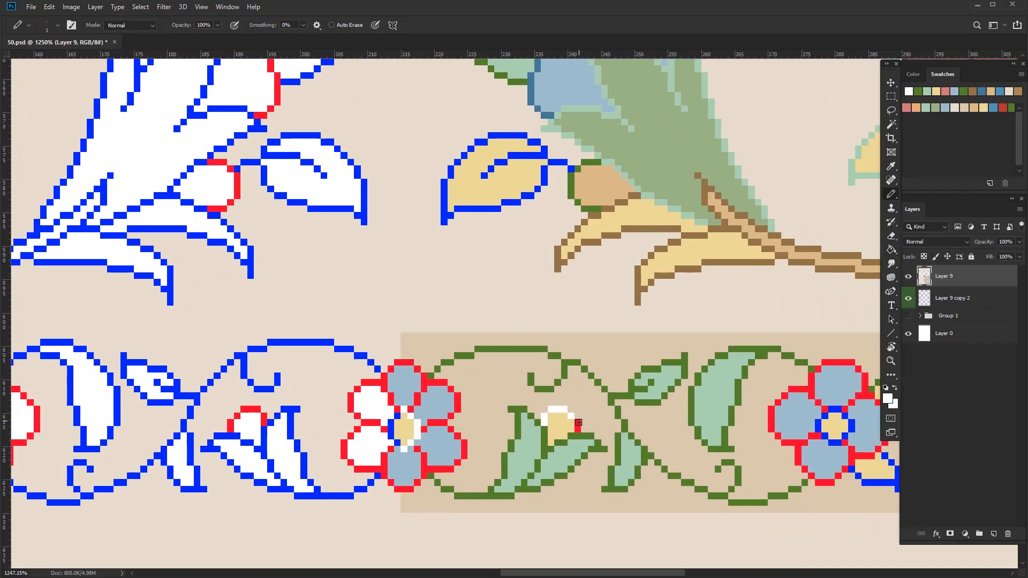
{"action": "left_click_drag", "start_coordinate": [578, 423], "coordinate": [578, 429]}
{"action": "left_click_drag", "start_coordinate": [817, 422], "coordinate": [682, 401]}
{"action": "mouse_move", "coordinate": [683, 403]}
{"action": "left_mouse_down"}
{"action": "mouse_move", "coordinate": [708, 396]}
{"action": "mouse_move", "coordinate": [690, 416]}
{"action": "left_mouse_up"}
{"action": "scroll", "coordinate": [696, 421], "scroll_direction": "down", "scroll_amount": 5}
{"action": "scroll", "coordinate": [817, 418], "scroll_direction": "up", "scroll_amount": 5}
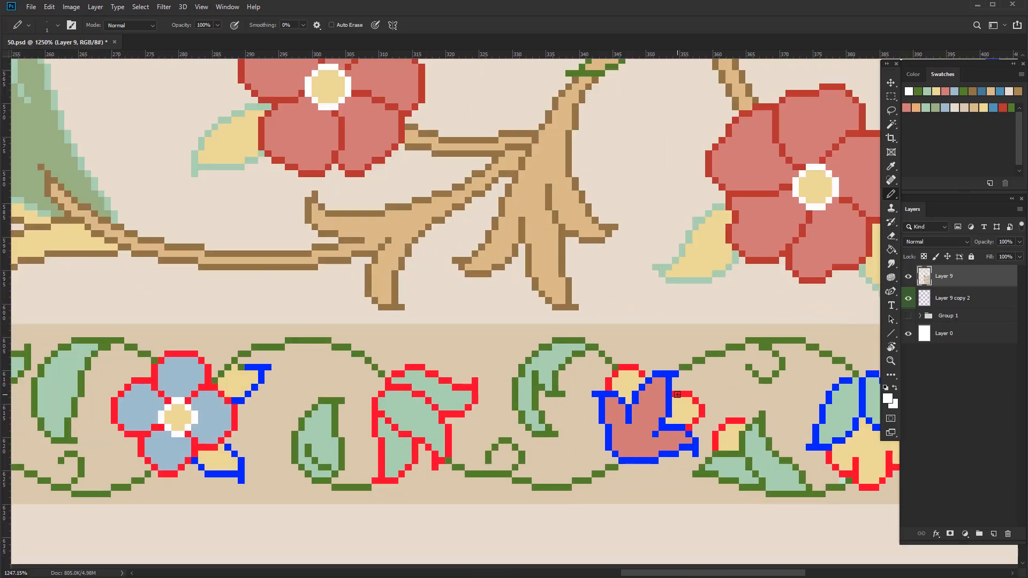
- Recolour the bright red outlines of the bottom border's round flowers and tulip in dark red
{"action": "left_click", "coordinate": [566, 467]}
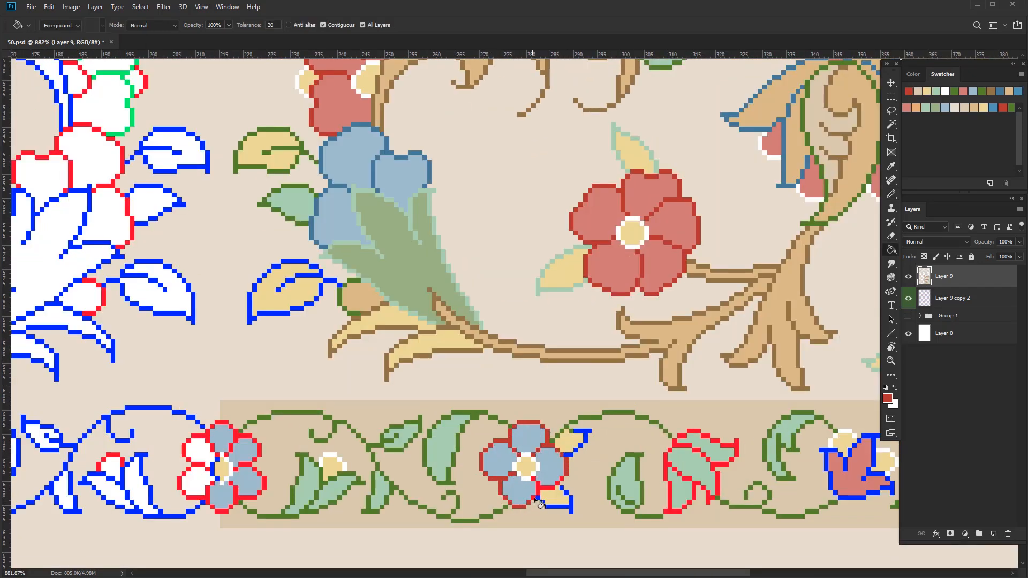
{"action": "scroll", "coordinate": [570, 485], "scroll_direction": "down", "scroll_amount": 5}
{"action": "scroll", "coordinate": [644, 492], "scroll_direction": "up", "scroll_amount": 4}
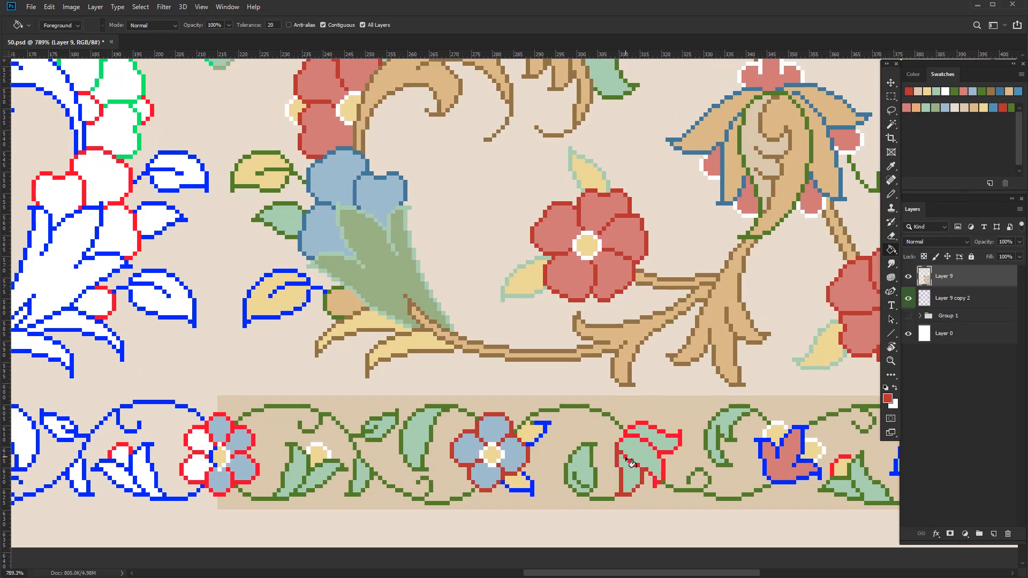
{"action": "left_click", "coordinate": [994, 108]}
{"action": "left_click", "coordinate": [626, 459]}
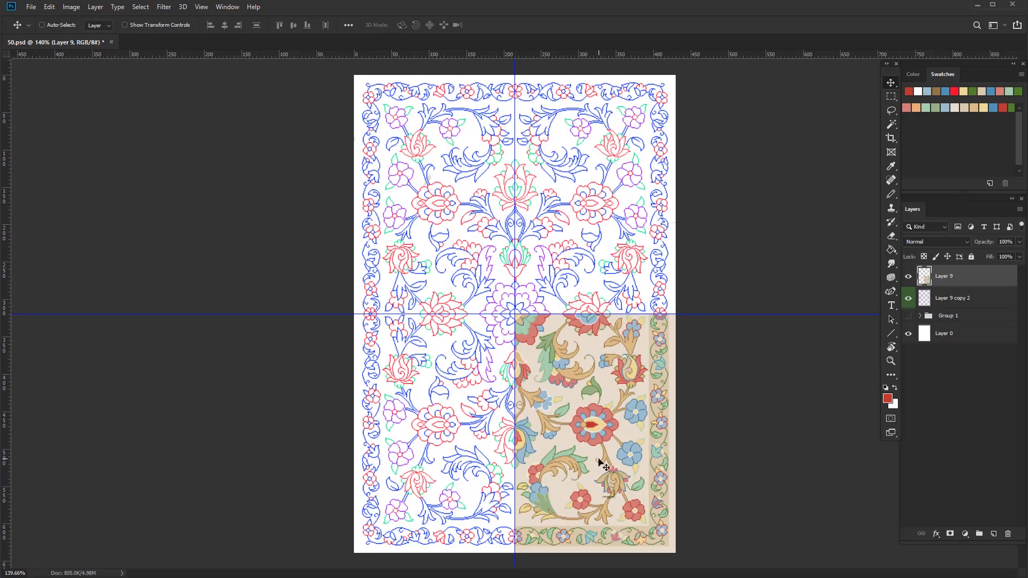
- Flip a copy of the coloured quarter horizontally and align it with the vertical centre guide to complete the lower half
{"action": "key", "text": "ctrl+t"}
{"action": "left_click_drag", "start_coordinate": [600, 460], "coordinate": [631, 439]}
{"action": "right_click", "coordinate": [583, 457]}
{"action": "left_click", "coordinate": [613, 439]}
{"action": "key", "text": "Return"}
{"action": "left_click_drag", "start_coordinate": [505, 320], "coordinate": [566, 351]}
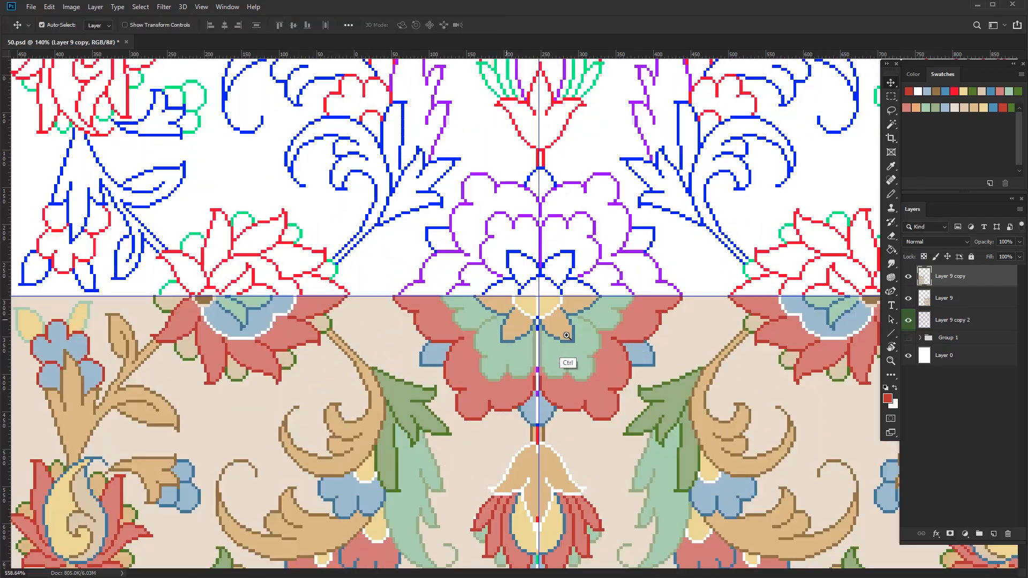
- Flip a copy of the coloured lower-left quarter vertically and align it with the horizontal centre guide to fill the upper-left quarter
{"action": "left_click_drag", "start_coordinate": [507, 421], "coordinate": [499, 384]}
{"action": "key", "text": "ctrl+t"}
{"action": "right_click", "coordinate": [500, 385]}
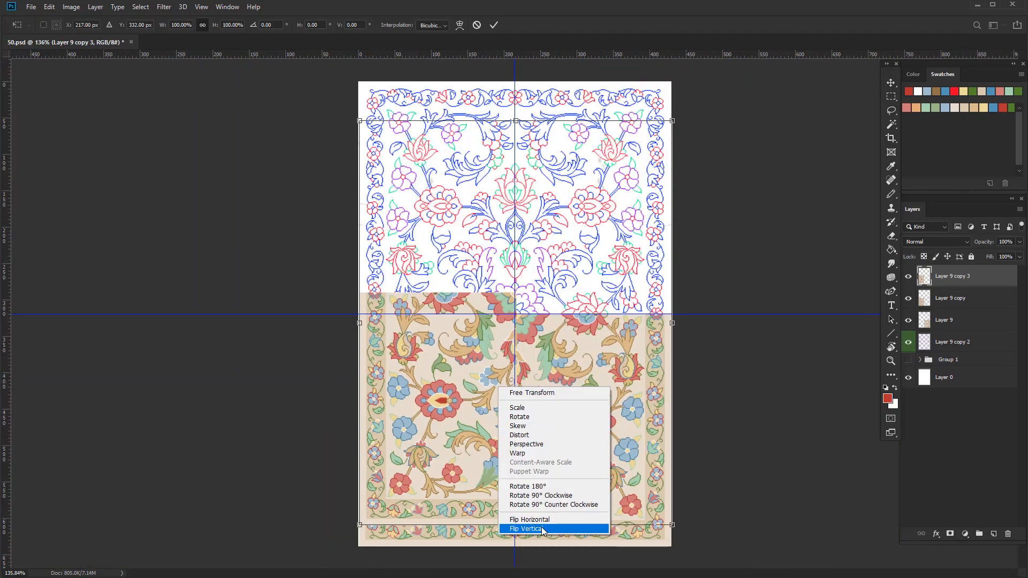
{"action": "left_click", "coordinate": [542, 528]}
{"action": "key", "text": "Return"}
{"action": "left_click_drag", "start_coordinate": [511, 342], "coordinate": [572, 316]}
{"action": "left_click_drag", "start_coordinate": [512, 337], "coordinate": [506, 374]}
{"action": "scroll", "coordinate": [503, 434], "scroll_direction": "down", "scroll_amount": 6}
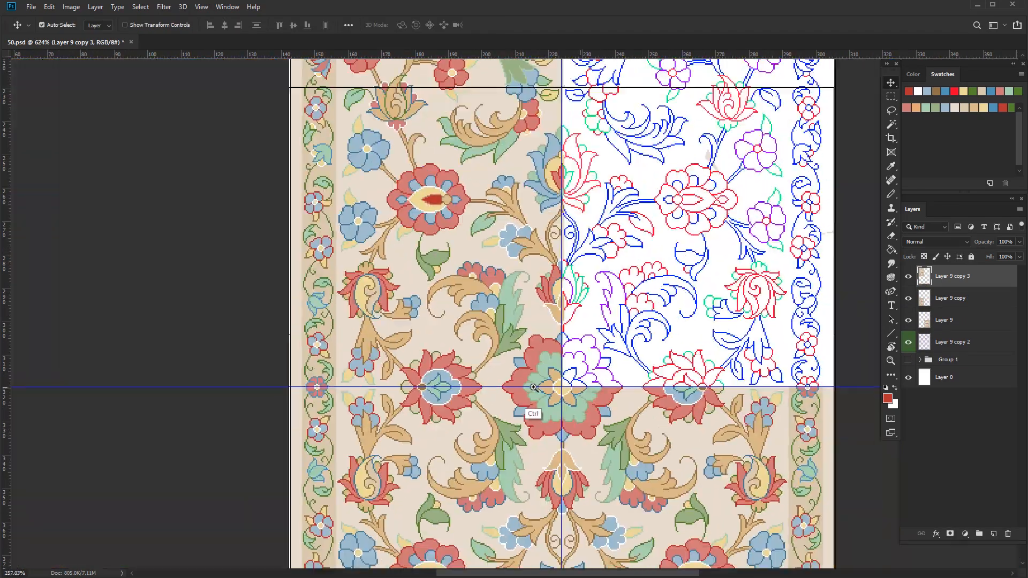
- Flip a copy of the upper-left quarter horizontally and align it with the vertical centre guide to complete the carpet
{"action": "key", "text": "ctrl+j"}
{"action": "key", "text": "ctrl+t"}
{"action": "right_click", "coordinate": [562, 347]}
{"action": "left_click", "coordinate": [589, 481]}
{"action": "key", "text": "Return"}
{"action": "left_click_drag", "start_coordinate": [589, 370], "coordinate": [627, 397]}
{"action": "mouse_move", "coordinate": [608, 398]}
{"action": "left_mouse_down"}
{"action": "mouse_move", "coordinate": [590, 388]}
{"action": "mouse_move", "coordinate": [590, 374]}
{"action": "mouse_move", "coordinate": [601, 381]}
{"action": "left_mouse_up"}
{"action": "scroll", "coordinate": [601, 381], "scroll_direction": "down", "scroll_amount": 3}
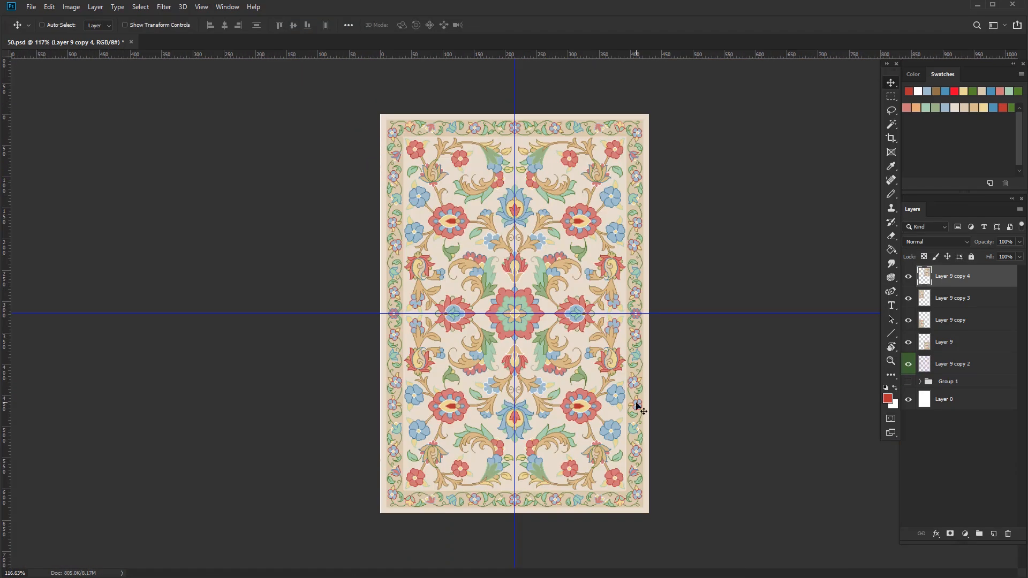
- Remove the vertical and horizontal centre guides from the canvas
{"action": "left_click_drag", "start_coordinate": [514, 474], "coordinate": [6, 471]}
{"action": "left_click_drag", "start_coordinate": [693, 314], "coordinate": [692, 50]}
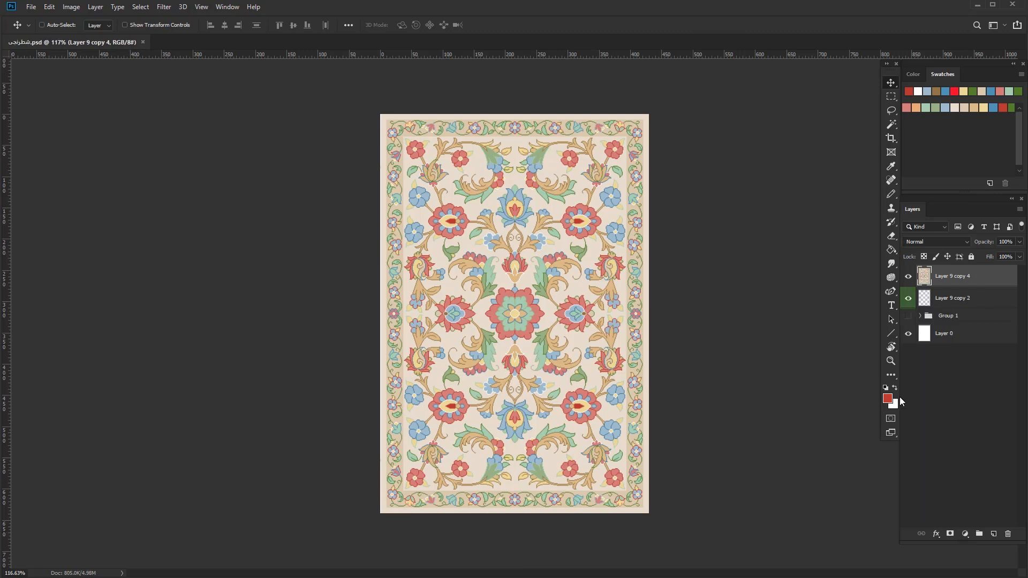
- Convert the document from RGB to Indexed Color mode, flattening its layers
{"action": "left_click", "coordinate": [959, 298]}
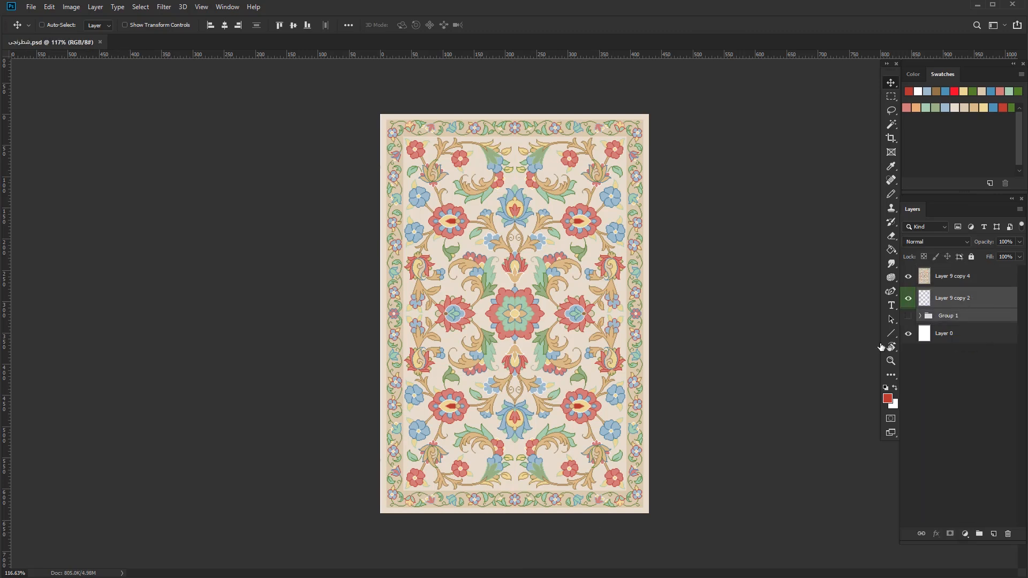
{"action": "left_click", "coordinate": [71, 7]}
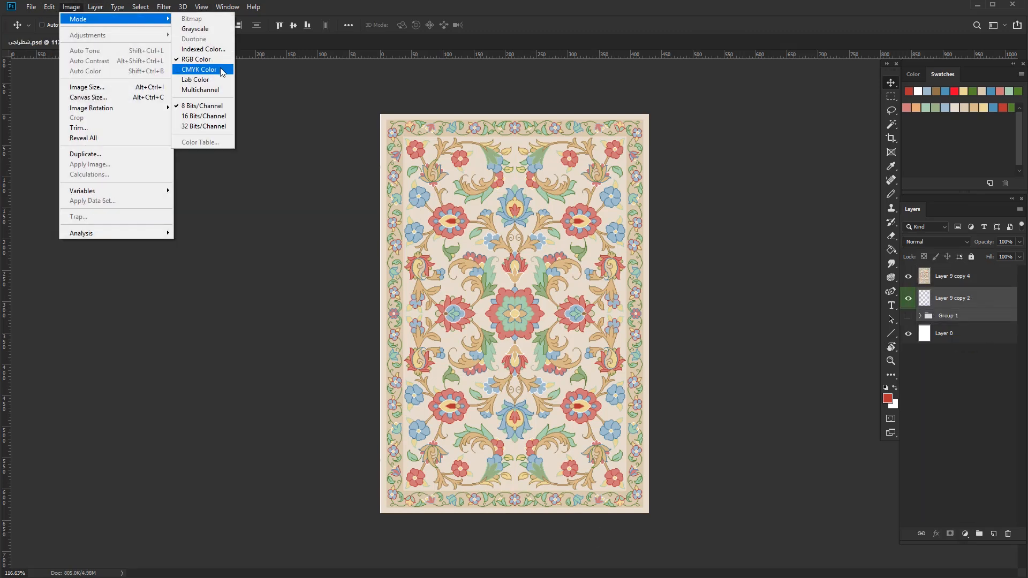
{"action": "left_click", "coordinate": [221, 52]}
{"action": "key", "text": "Return"}
{"action": "left_click", "coordinate": [846, 301]}
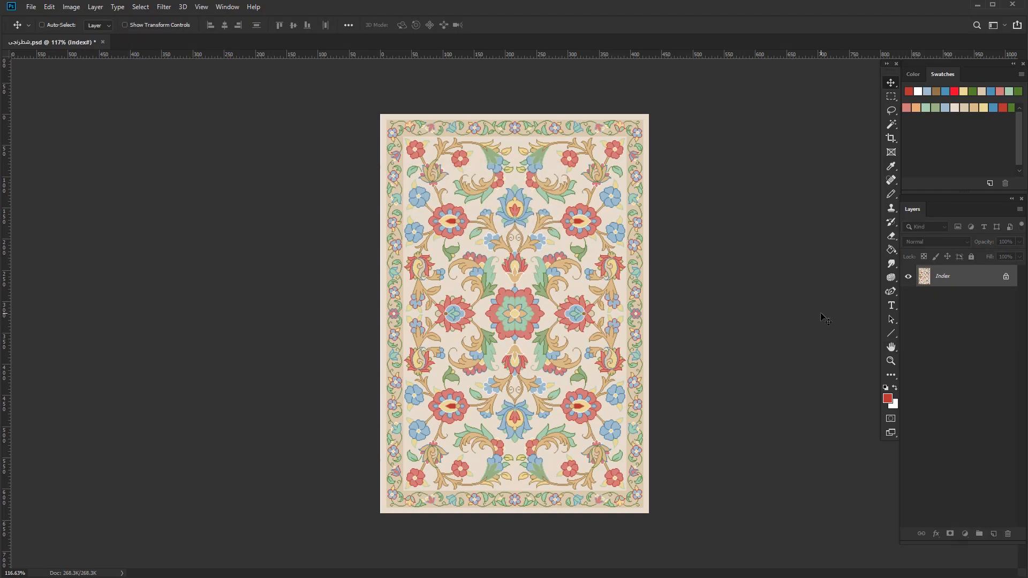
- Resize the indexed image to 4300 × 6390 pixels and fit it to the view
{"action": "left_click", "coordinate": [71, 6]}
{"action": "left_click", "coordinate": [80, 86]}
{"action": "type", "text": "4300"}
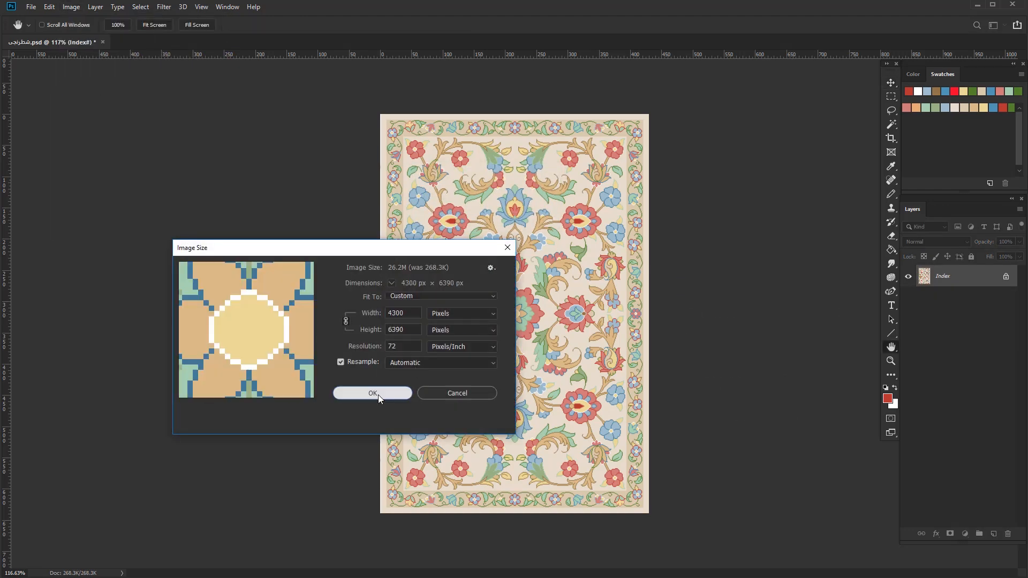
{"action": "left_click", "coordinate": [373, 393]}
{"action": "key", "text": "v"}
{"action": "key", "text": "ctrl+0"}
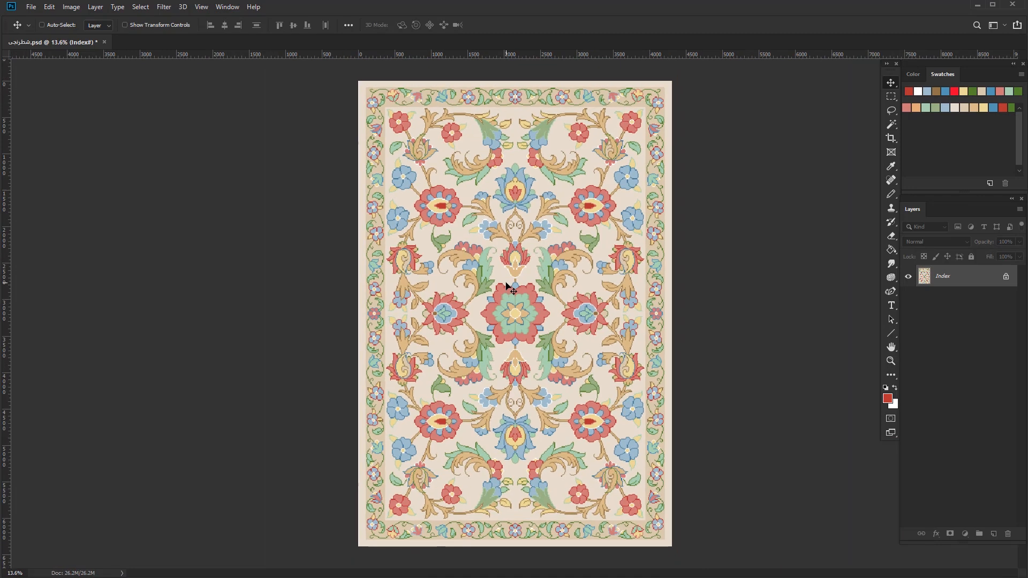
- Convert the enlarged image back to RGB Color mode
{"action": "left_click", "coordinate": [71, 7]}
{"action": "mouse_move", "coordinate": [80, 16]}
{"action": "left_click", "coordinate": [200, 60]}
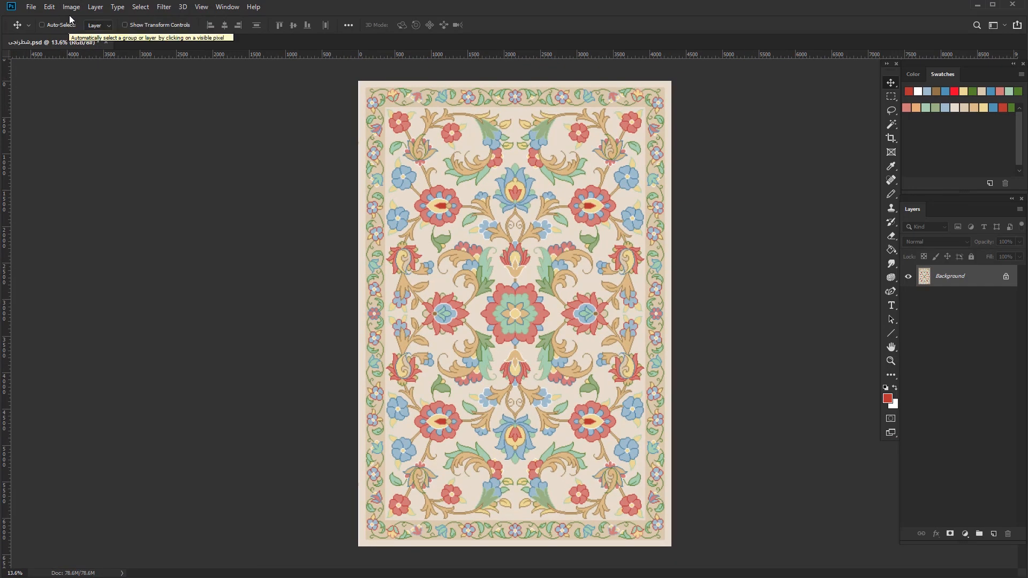
- Add a new layer, fill it with the transparent grid pattern using the Paint Bucket with All Layers off, and check the grid up close
{"action": "key", "text": "ctrl+shift+alt+n"}
{"action": "key", "text": "g"}
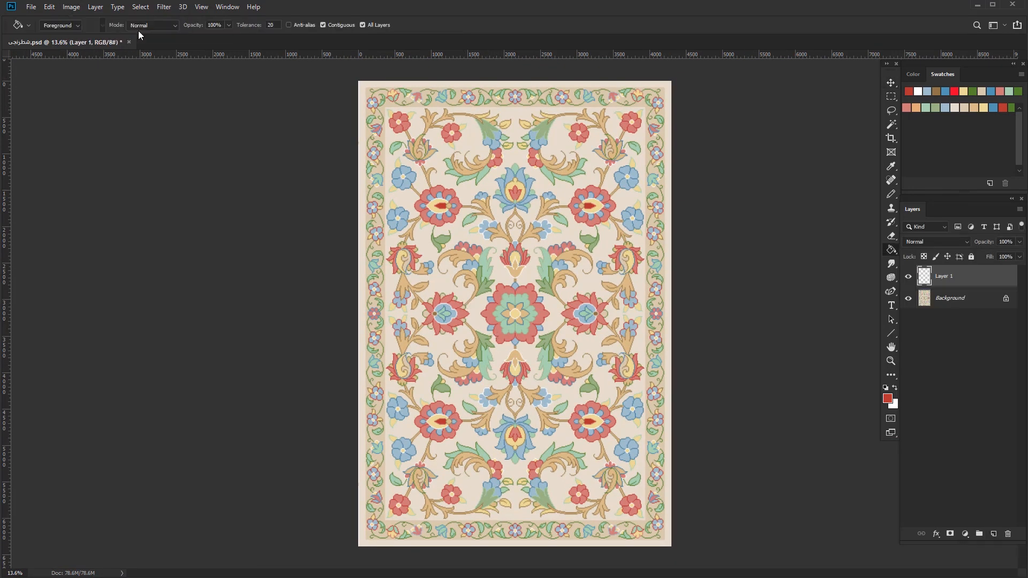
{"action": "left_click", "coordinate": [75, 25]}
{"action": "left_click", "coordinate": [59, 35]}
{"action": "left_click", "coordinate": [102, 25]}
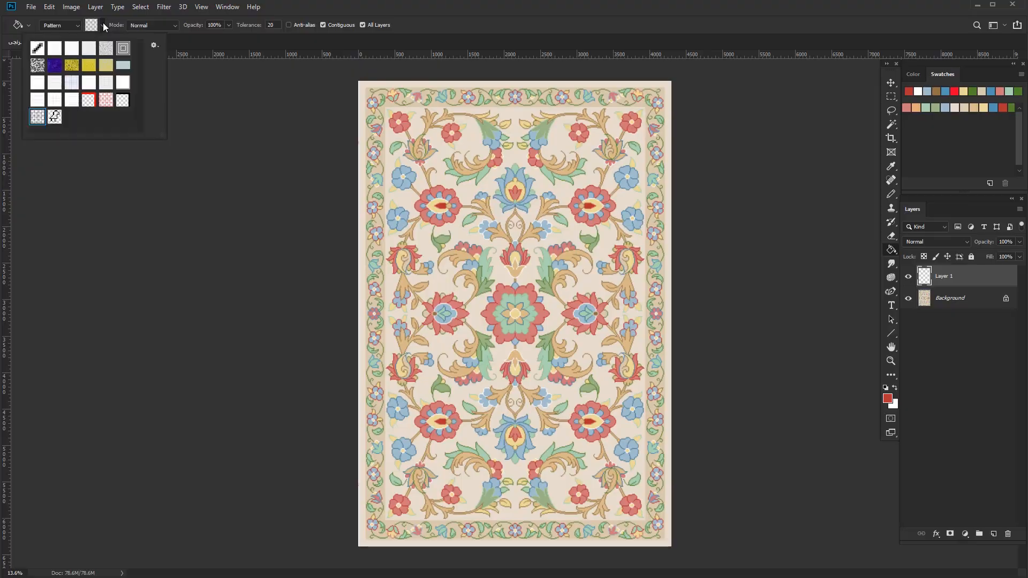
{"action": "left_click", "coordinate": [102, 25]}
{"action": "left_click", "coordinate": [560, 328]}
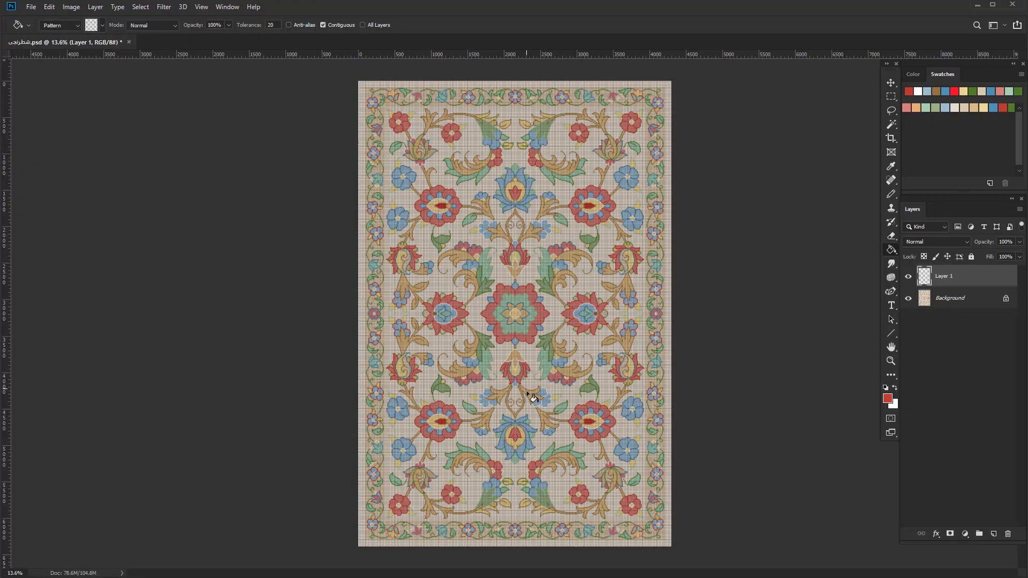
{"action": "left_click_drag", "start_coordinate": [516, 440], "coordinate": [512, 419]}
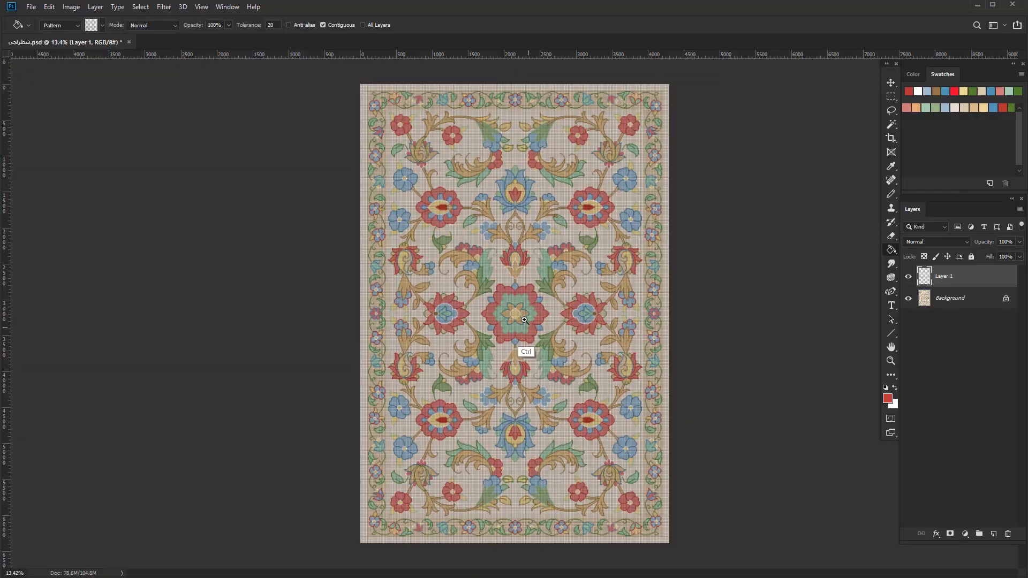
{"action": "left_click_drag", "start_coordinate": [524, 320], "coordinate": [731, 326]}
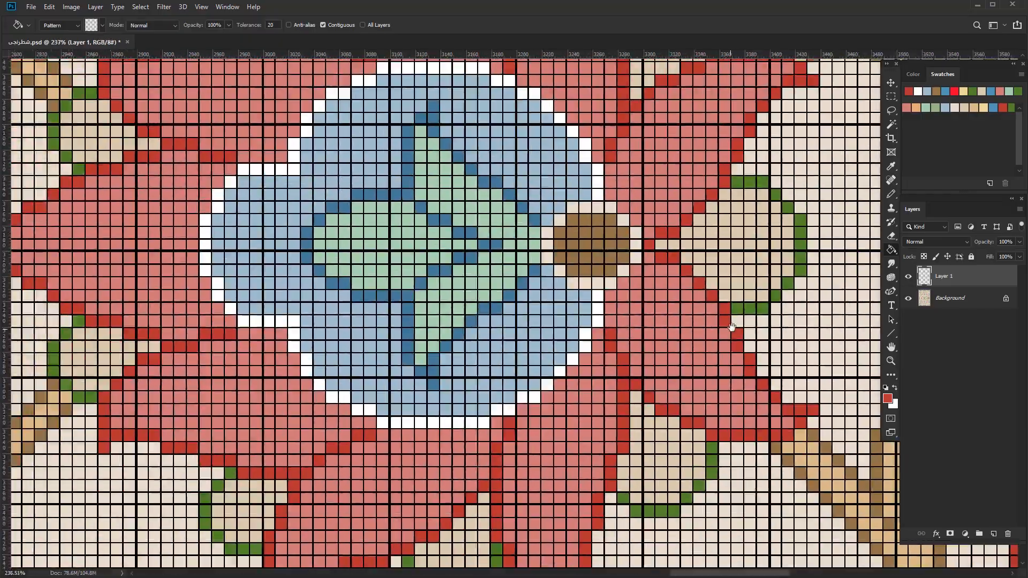
{"action": "left_click_drag", "start_coordinate": [693, 370], "coordinate": [579, 367]}
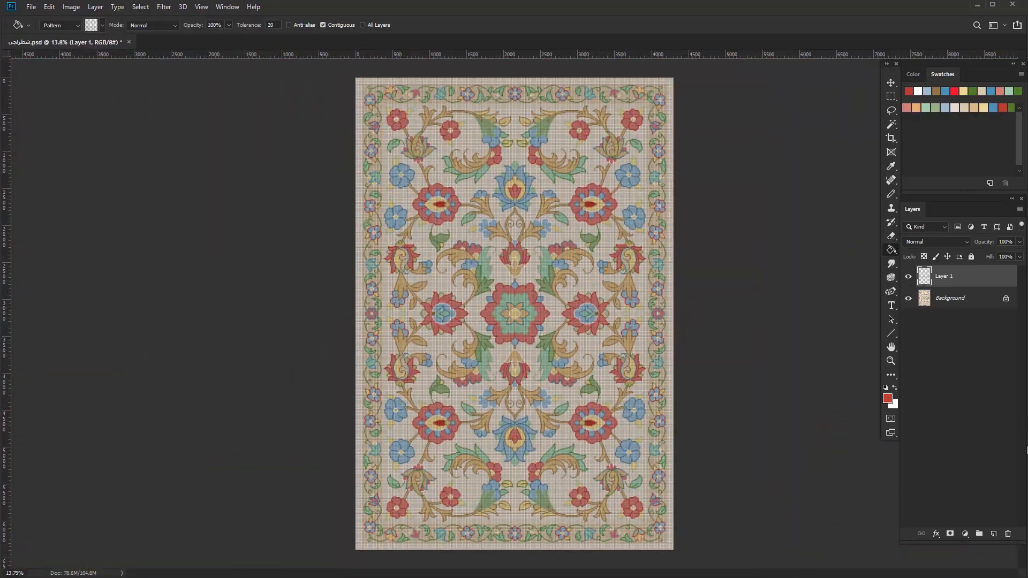